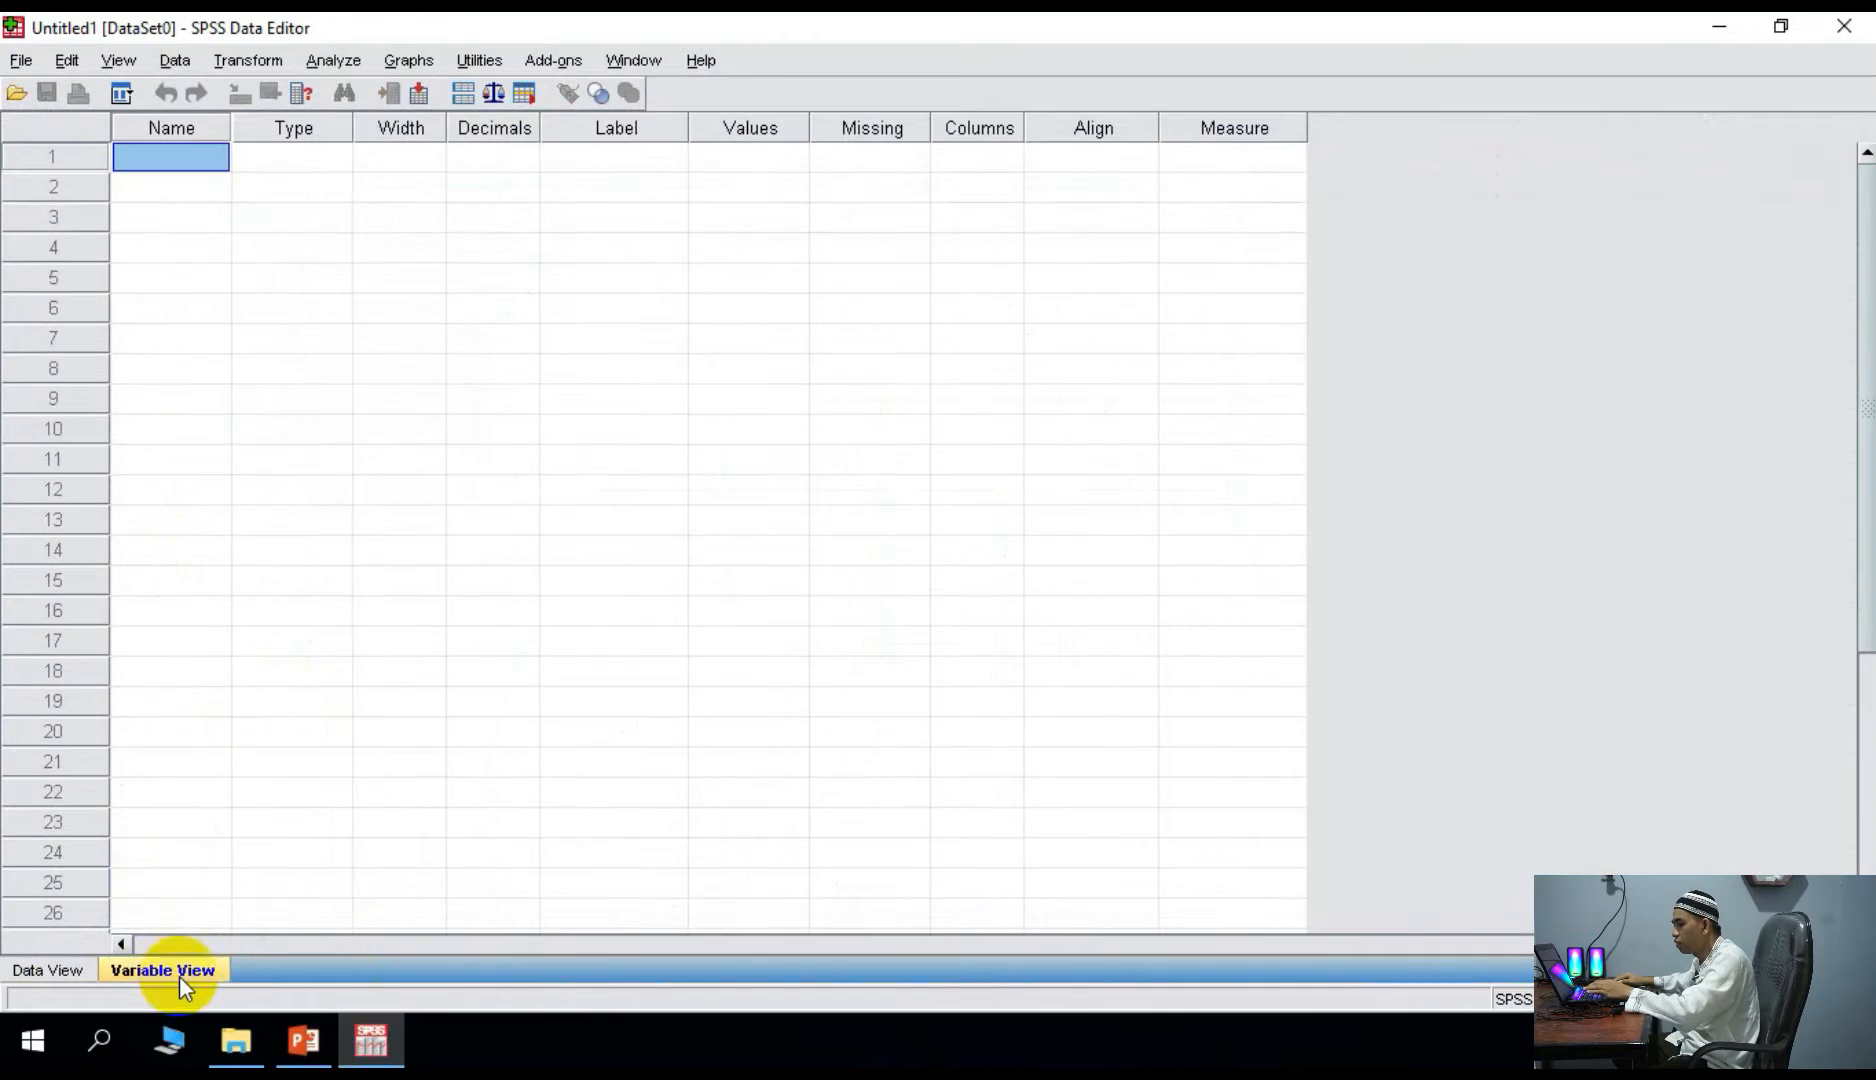
- Define the first two variables with the names Metode and Pretest
text(Met)
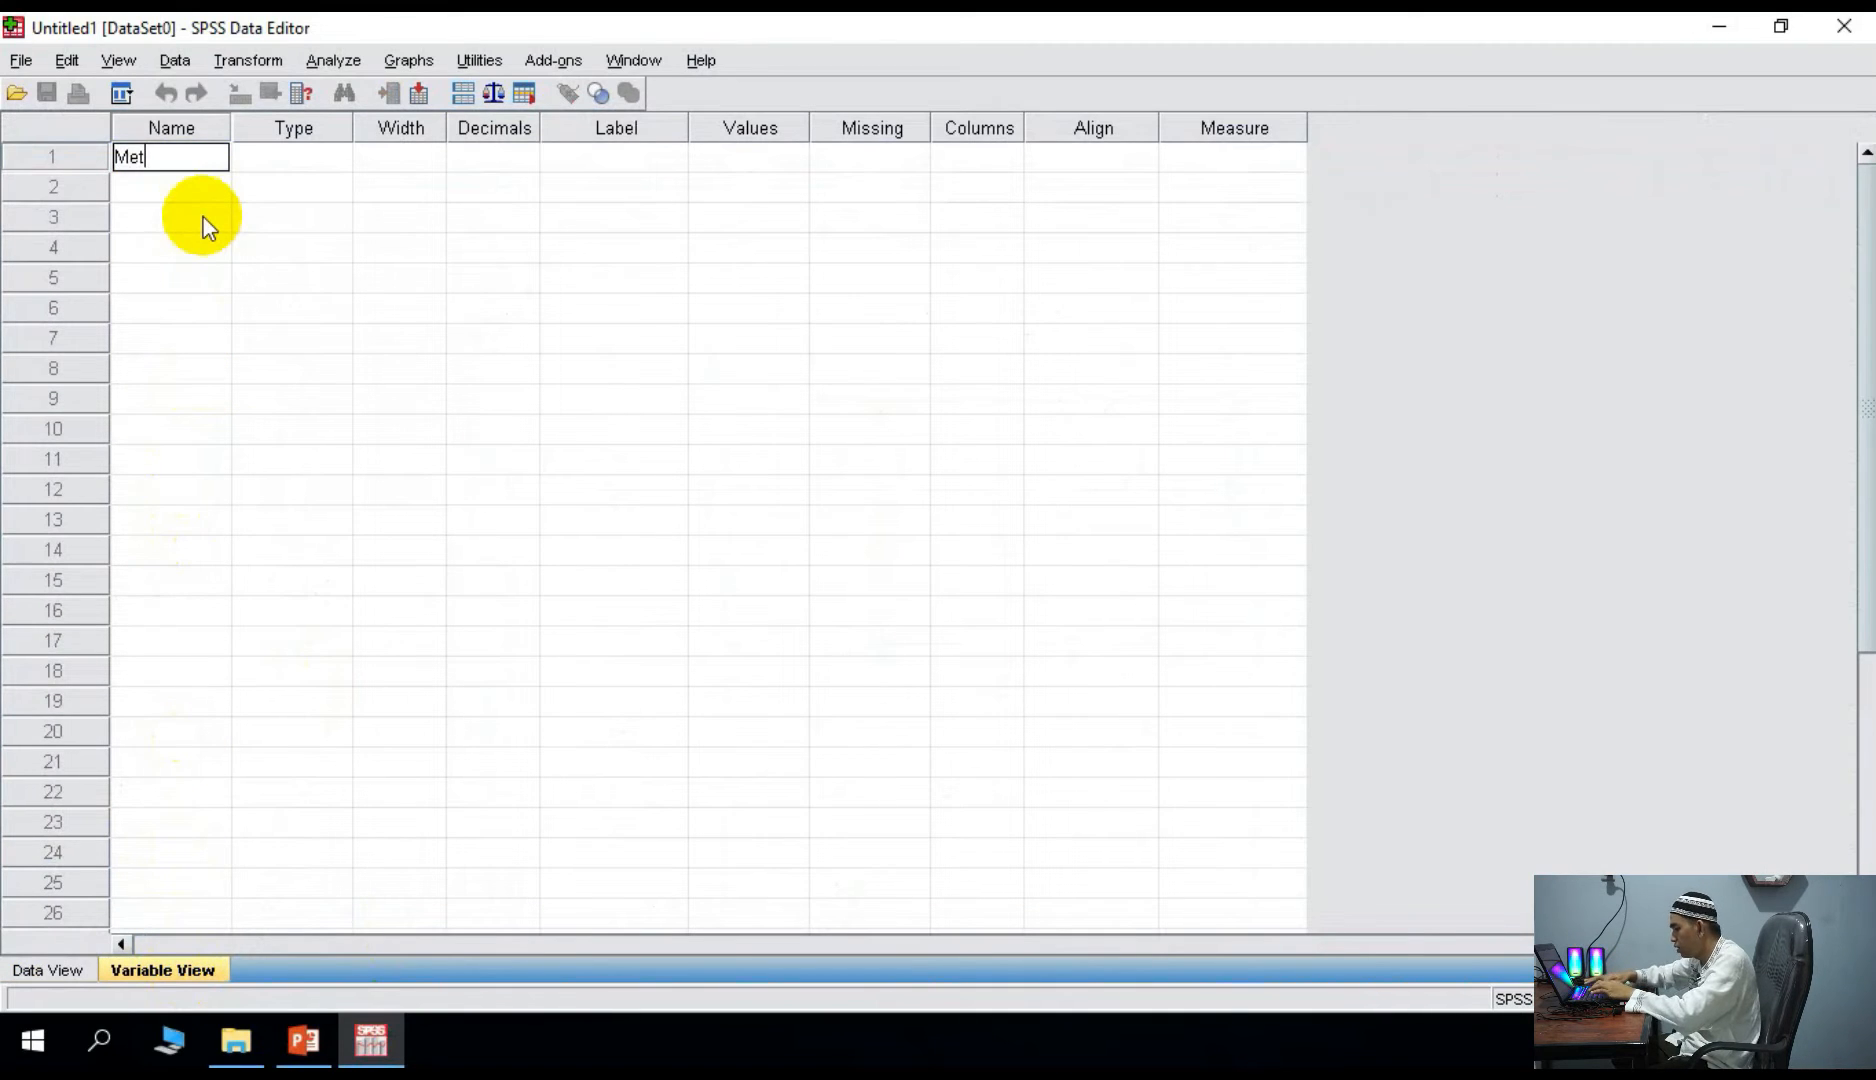
text(ode)
click(172, 192)
text(Pretest)
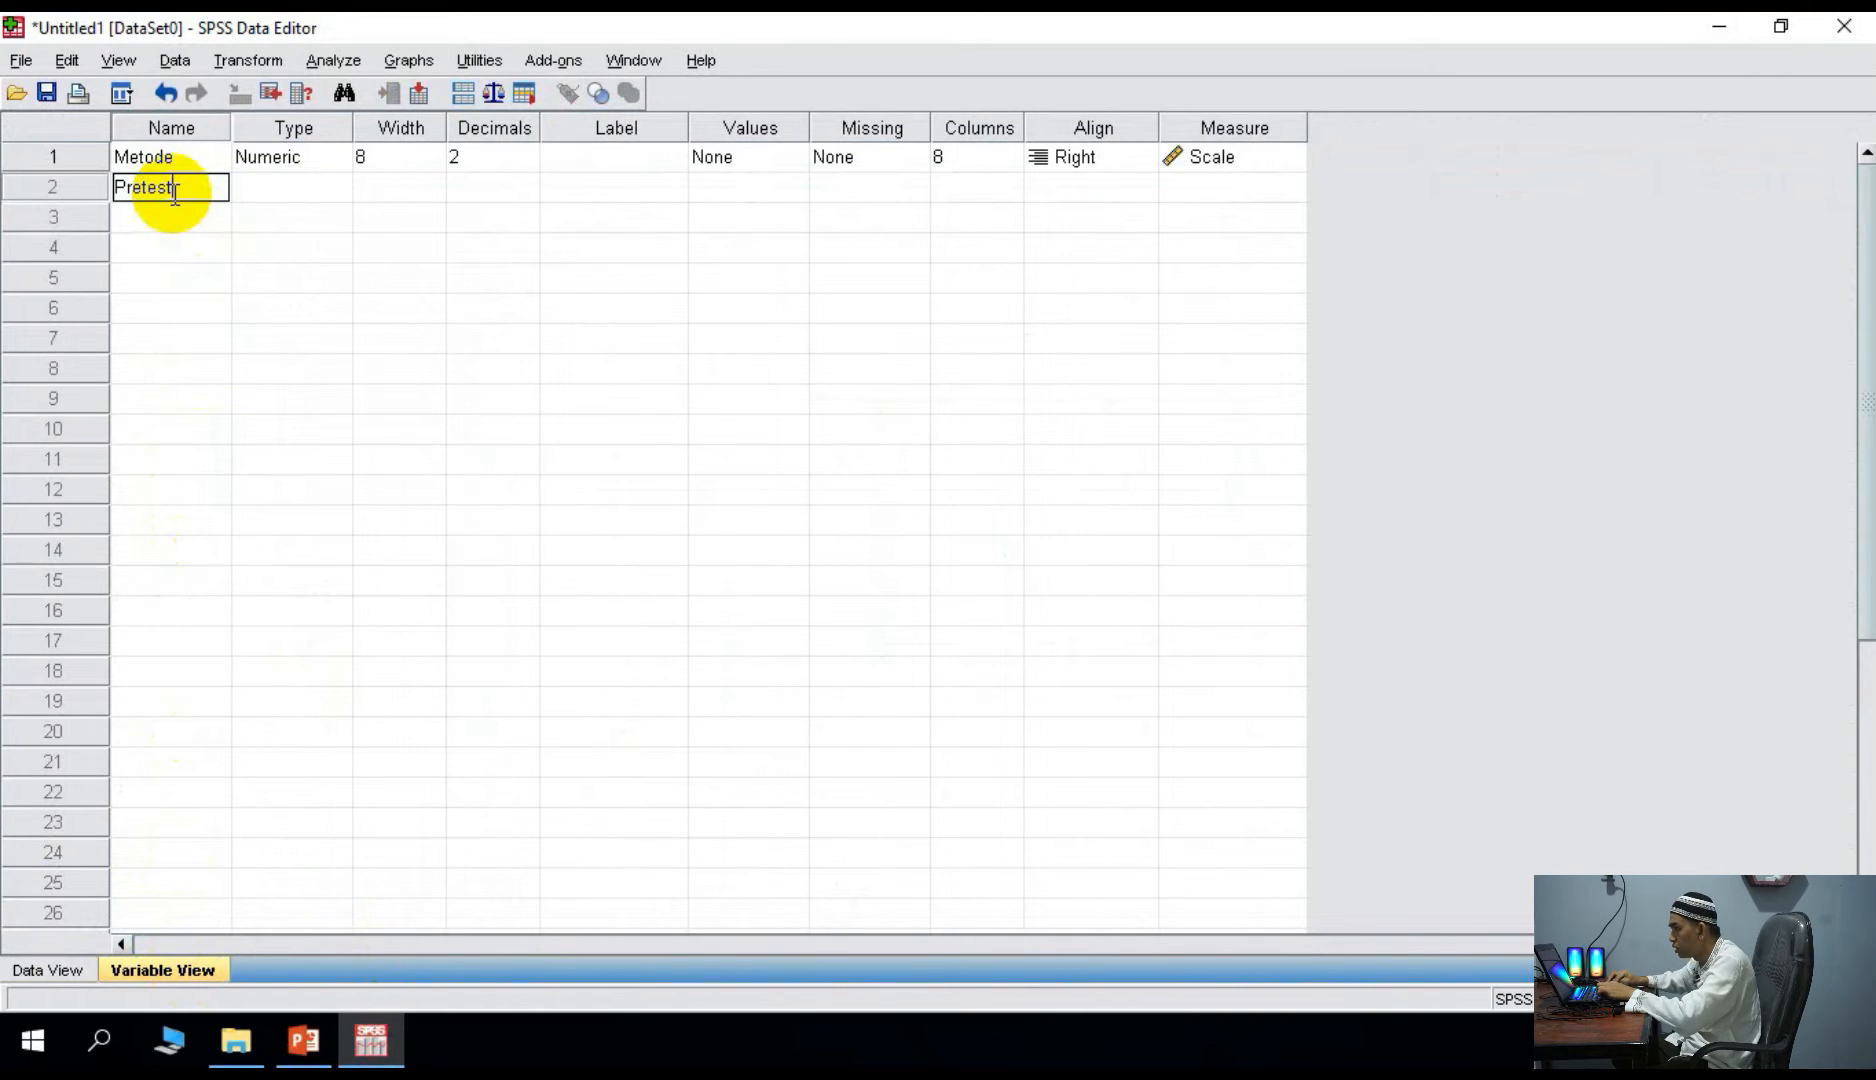
key(Return)
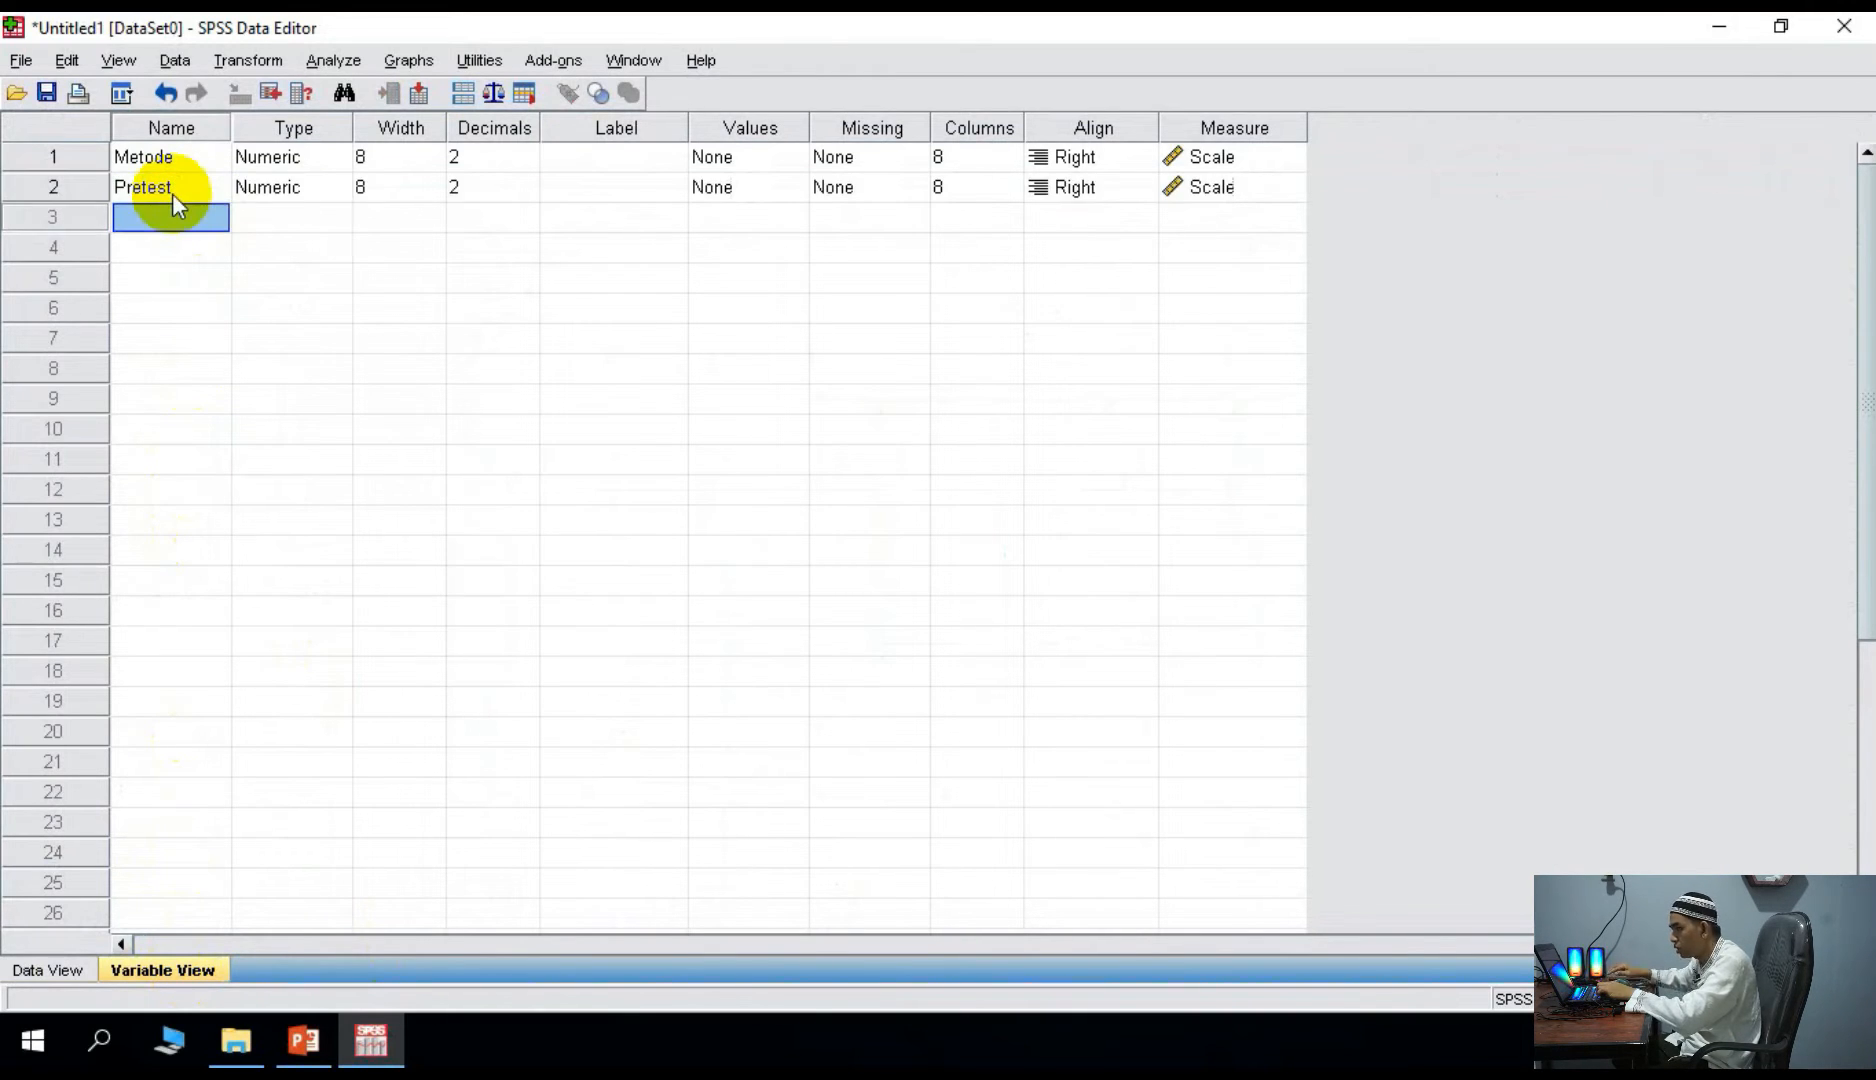
- Check the variable legend on the PowerPoint data slide and name the third variable KBK in SPSS
mouse_move(318, 1062)
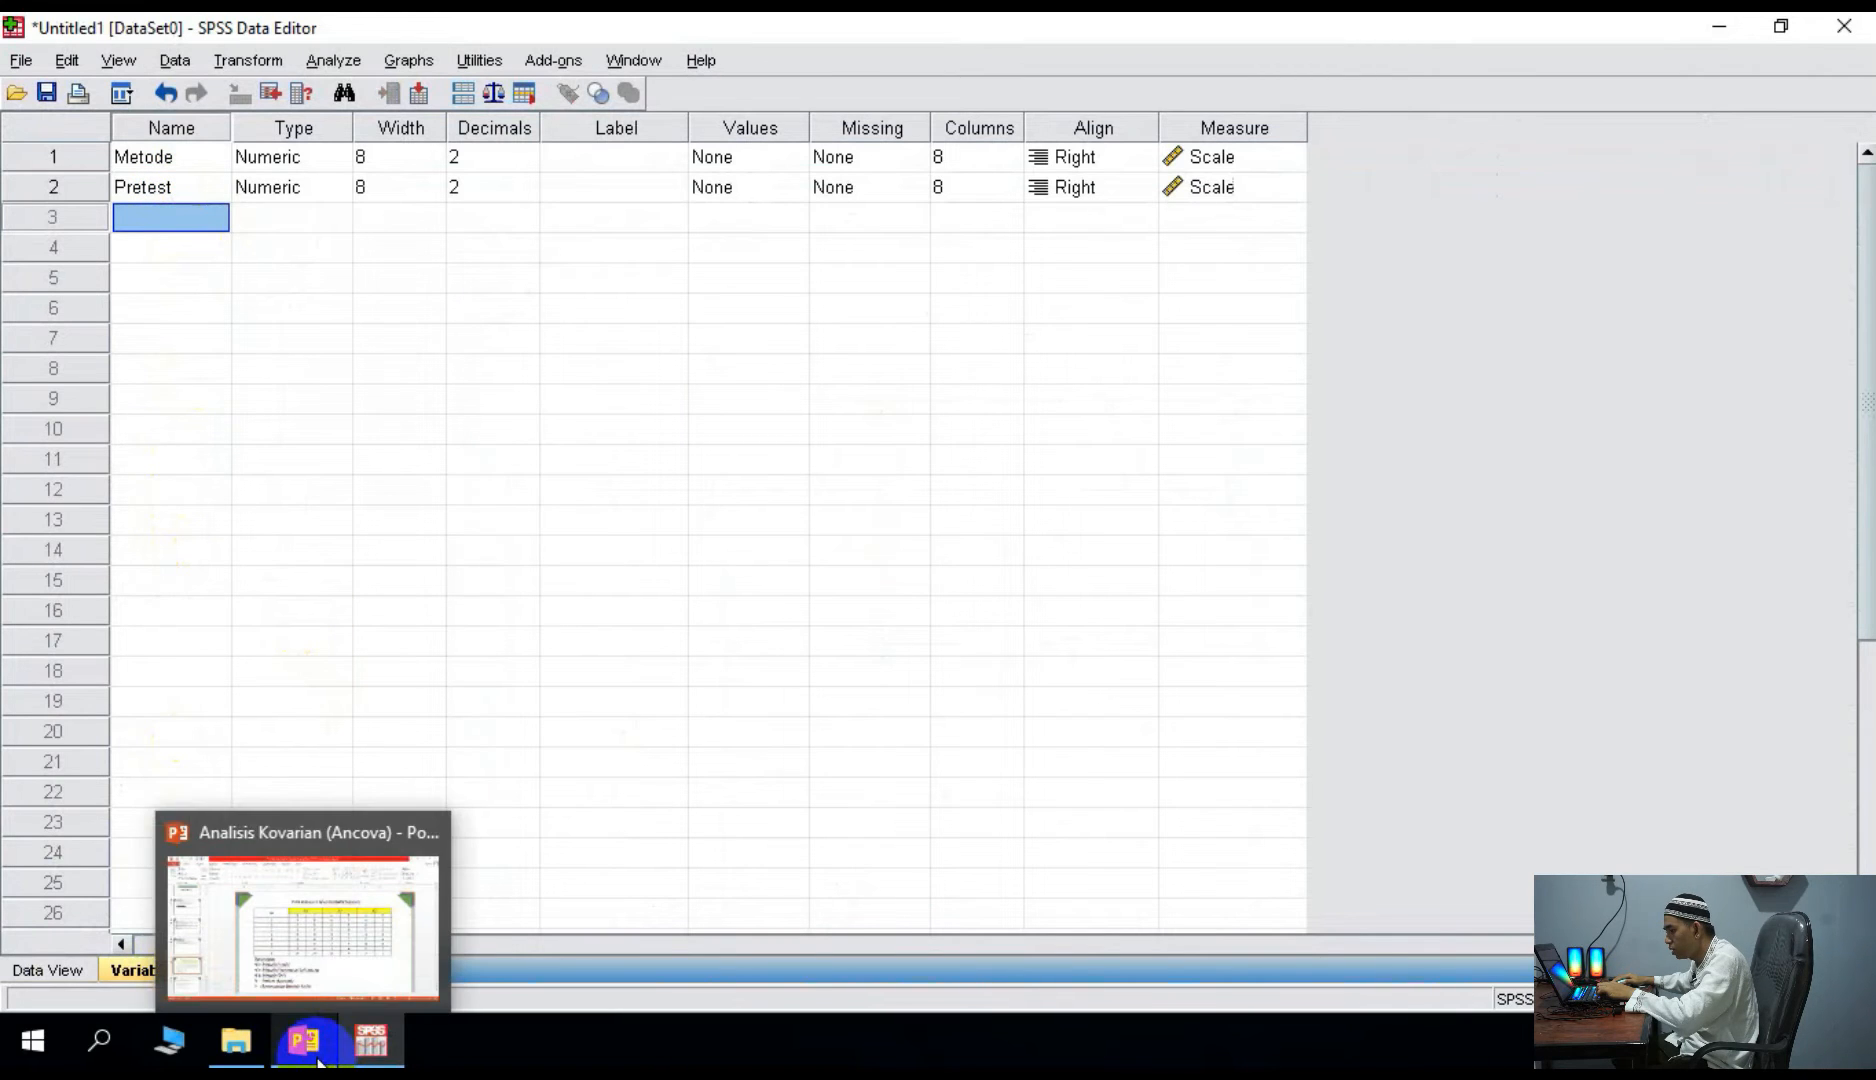
click(334, 966)
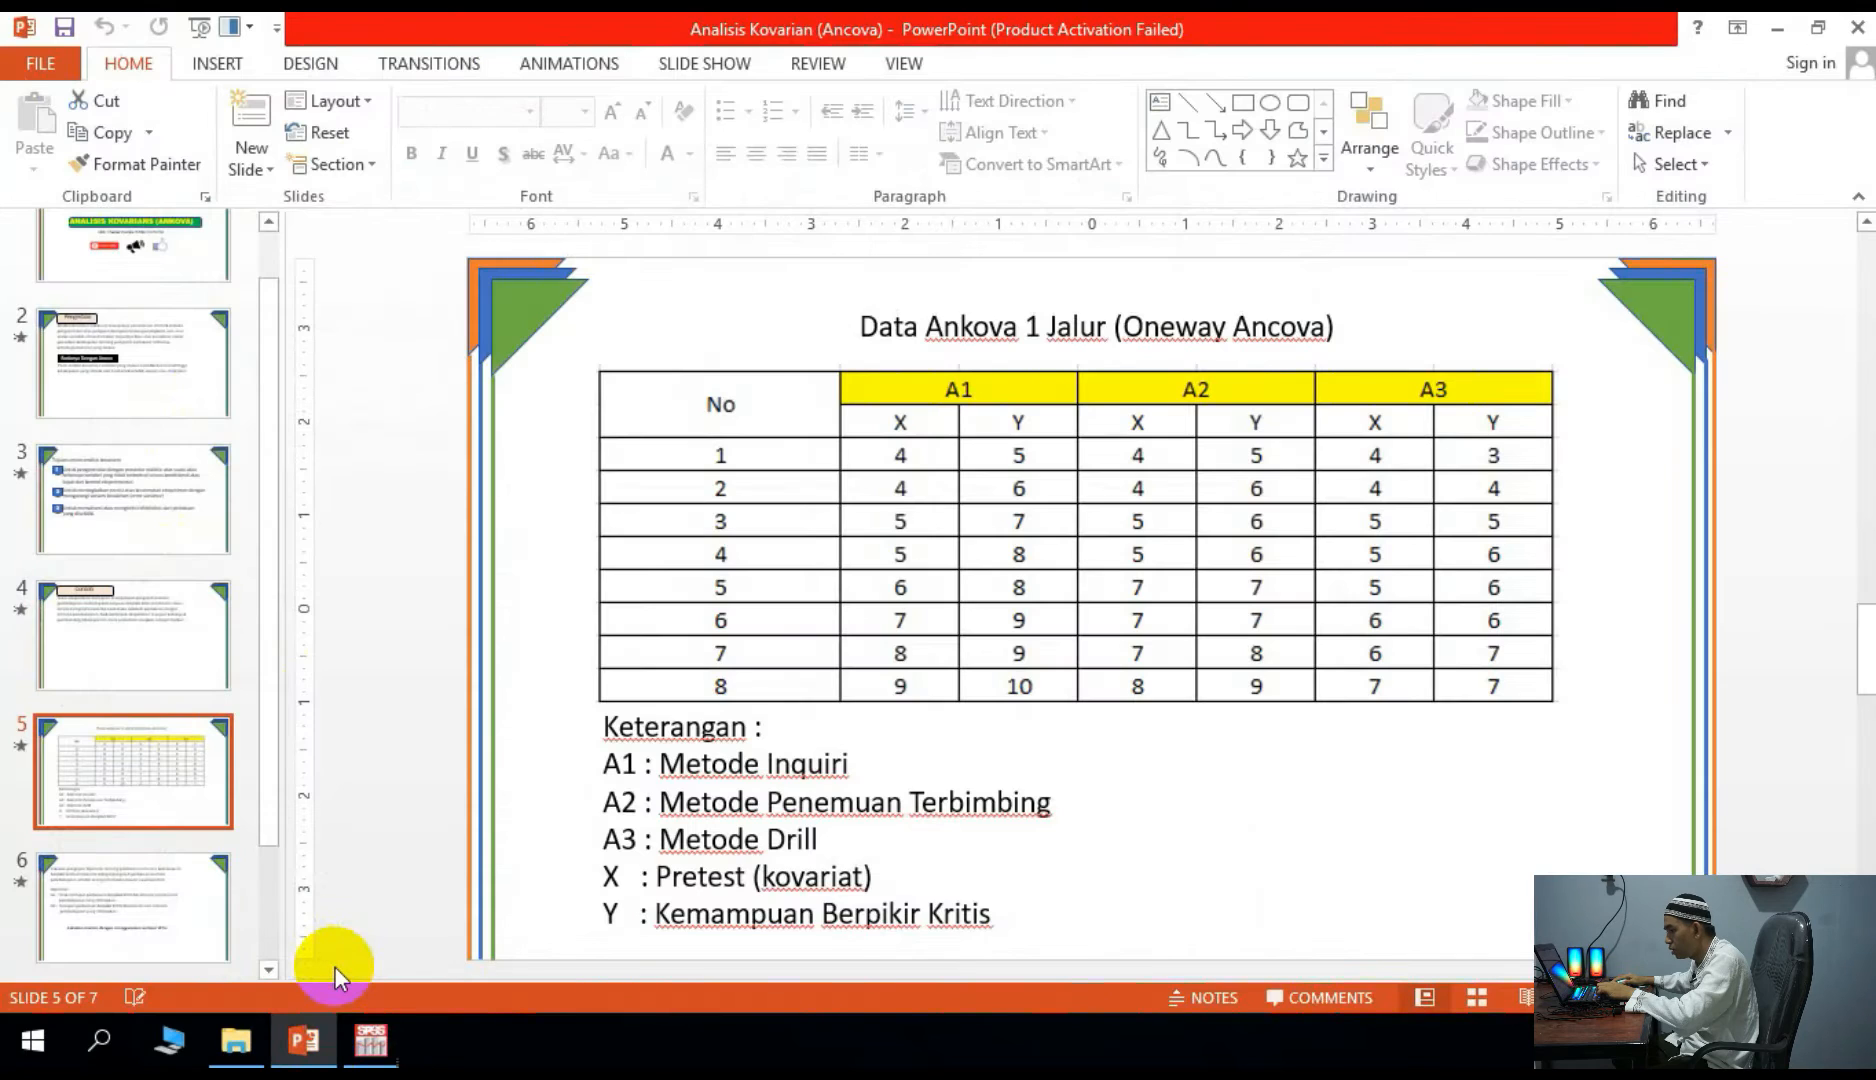
click(1783, 31)
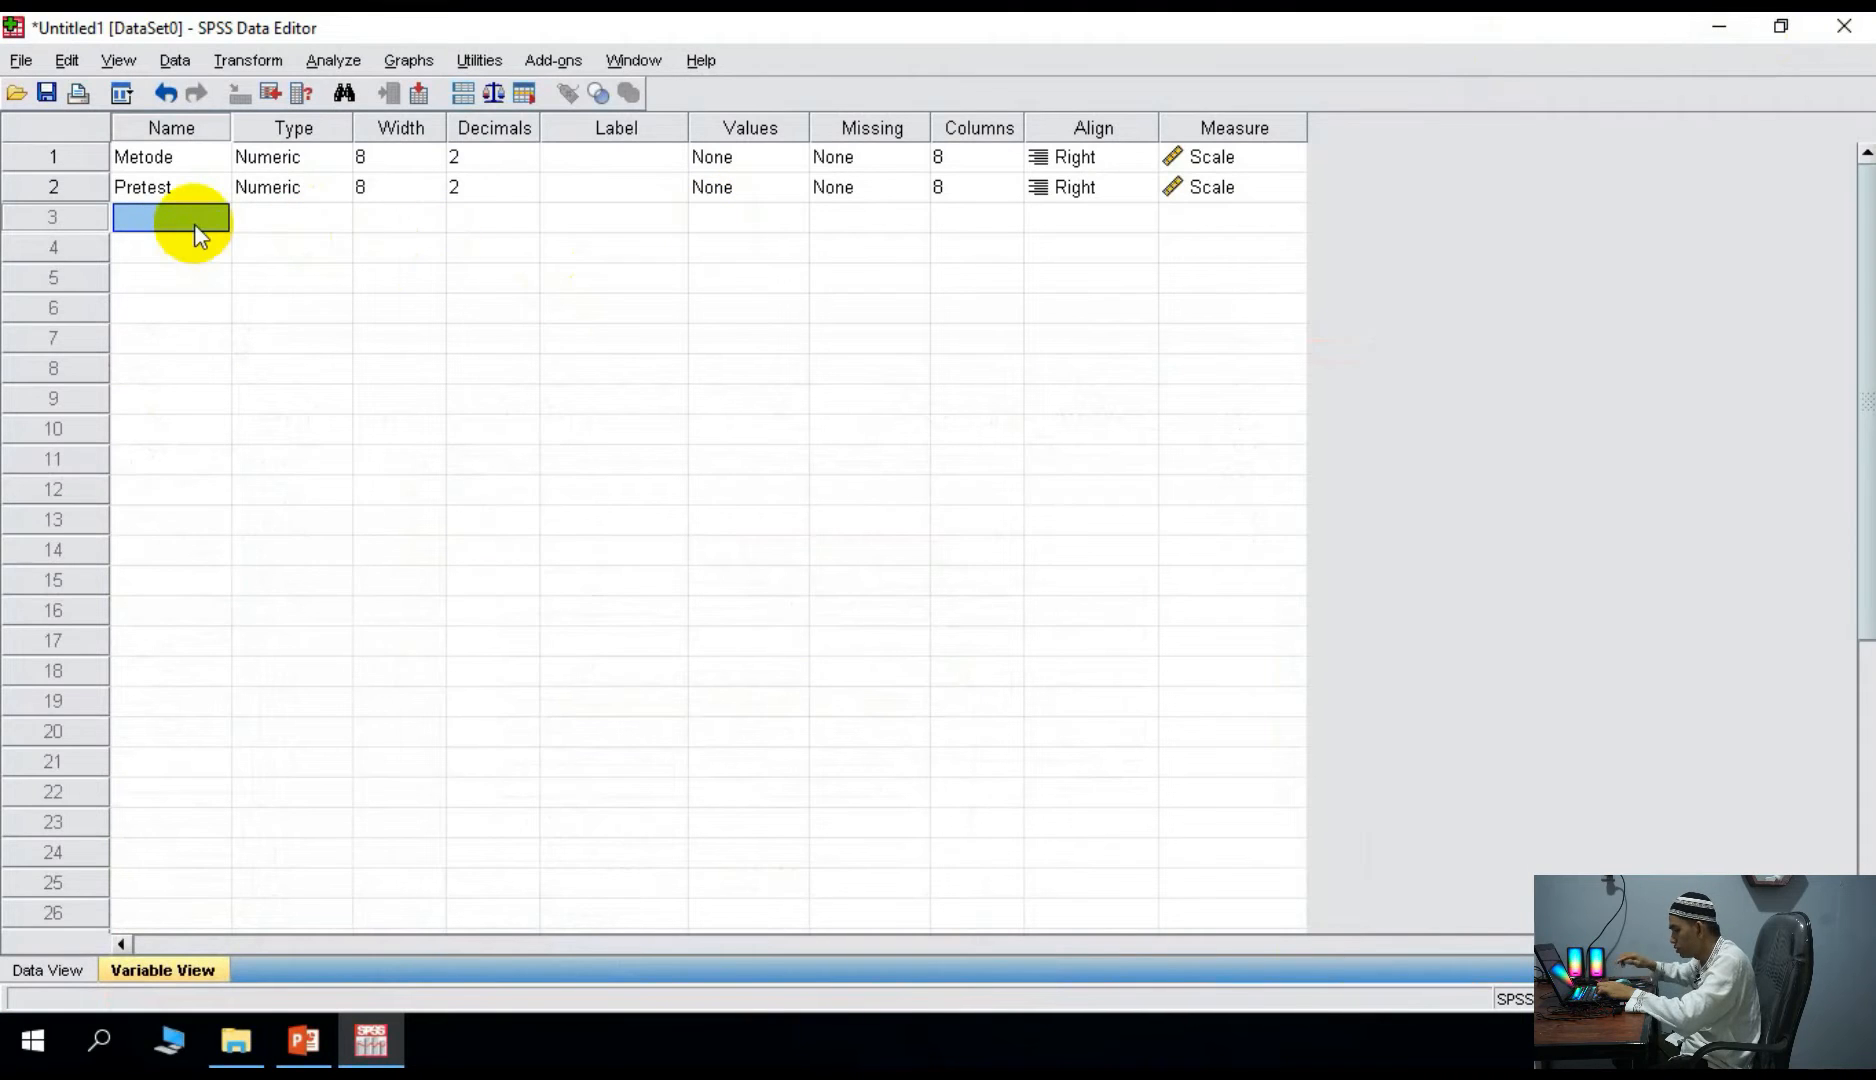
text(KPP)
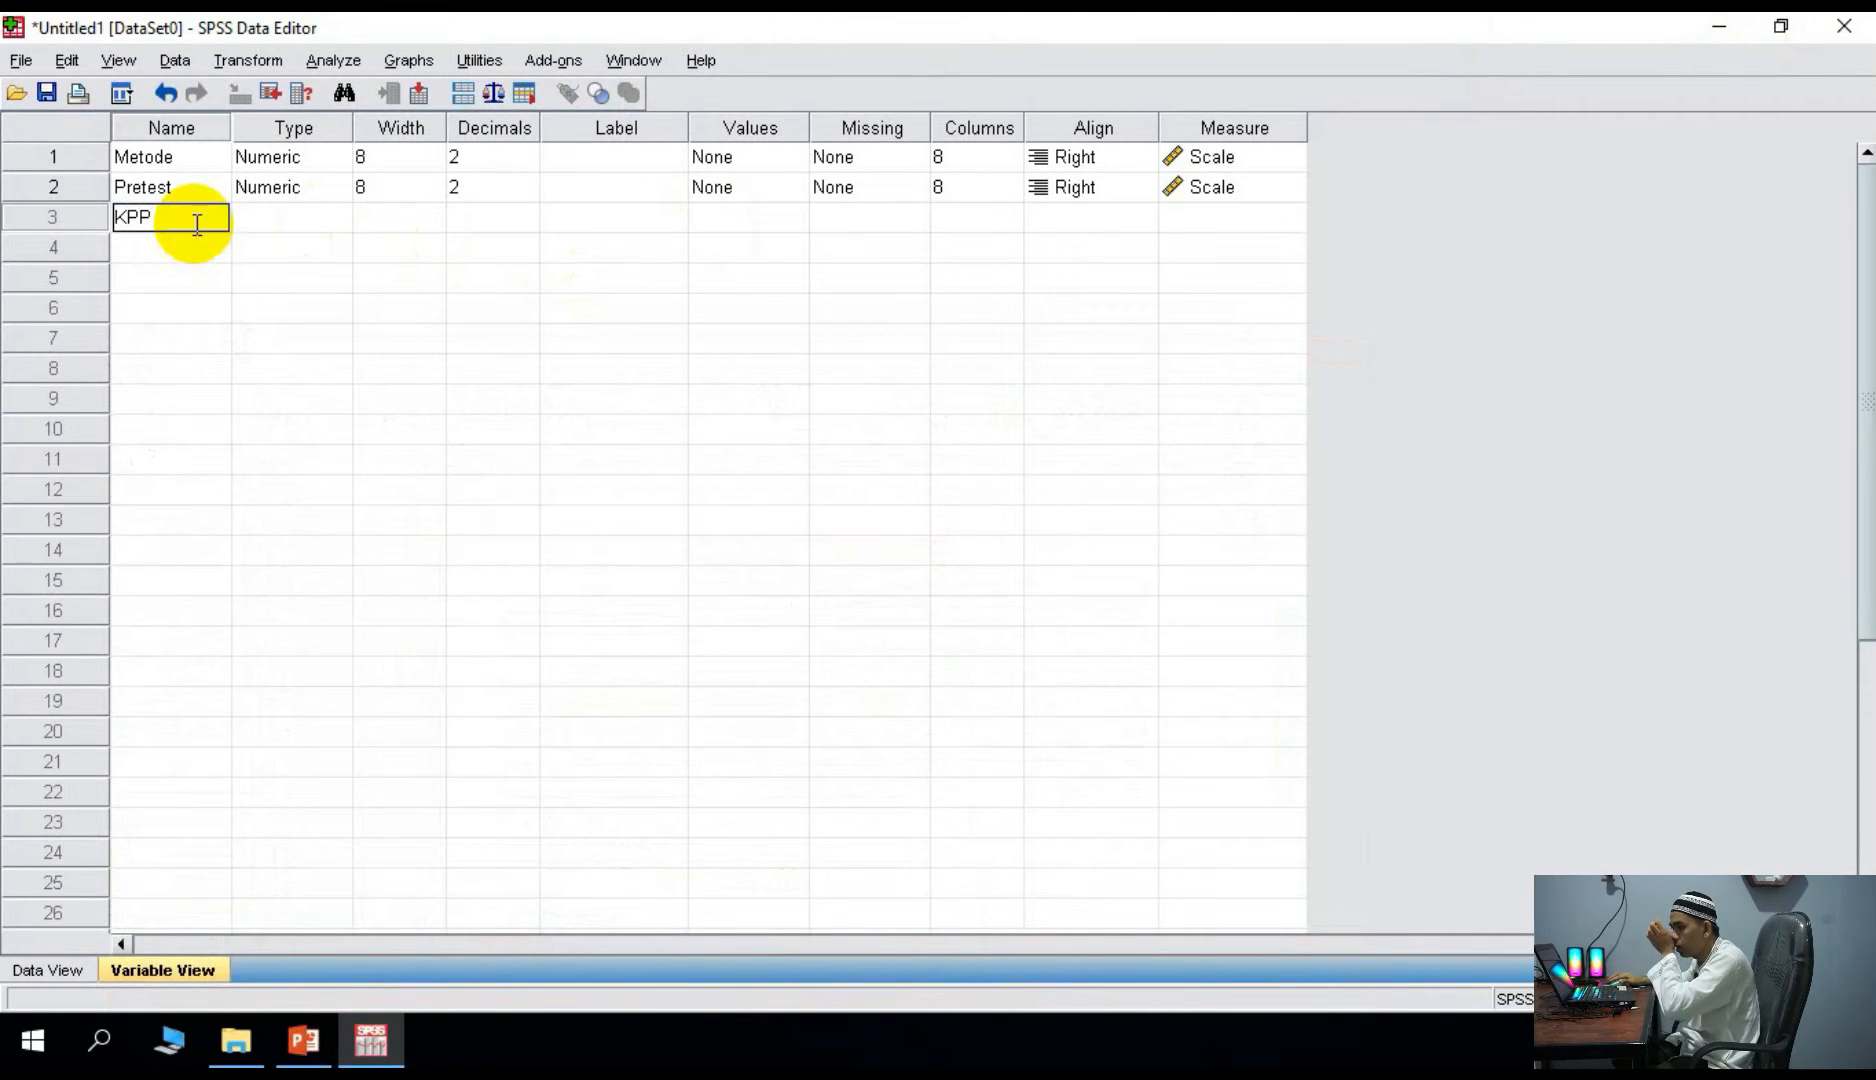
key(BackSpace)
key(BackSpace)
text(B)
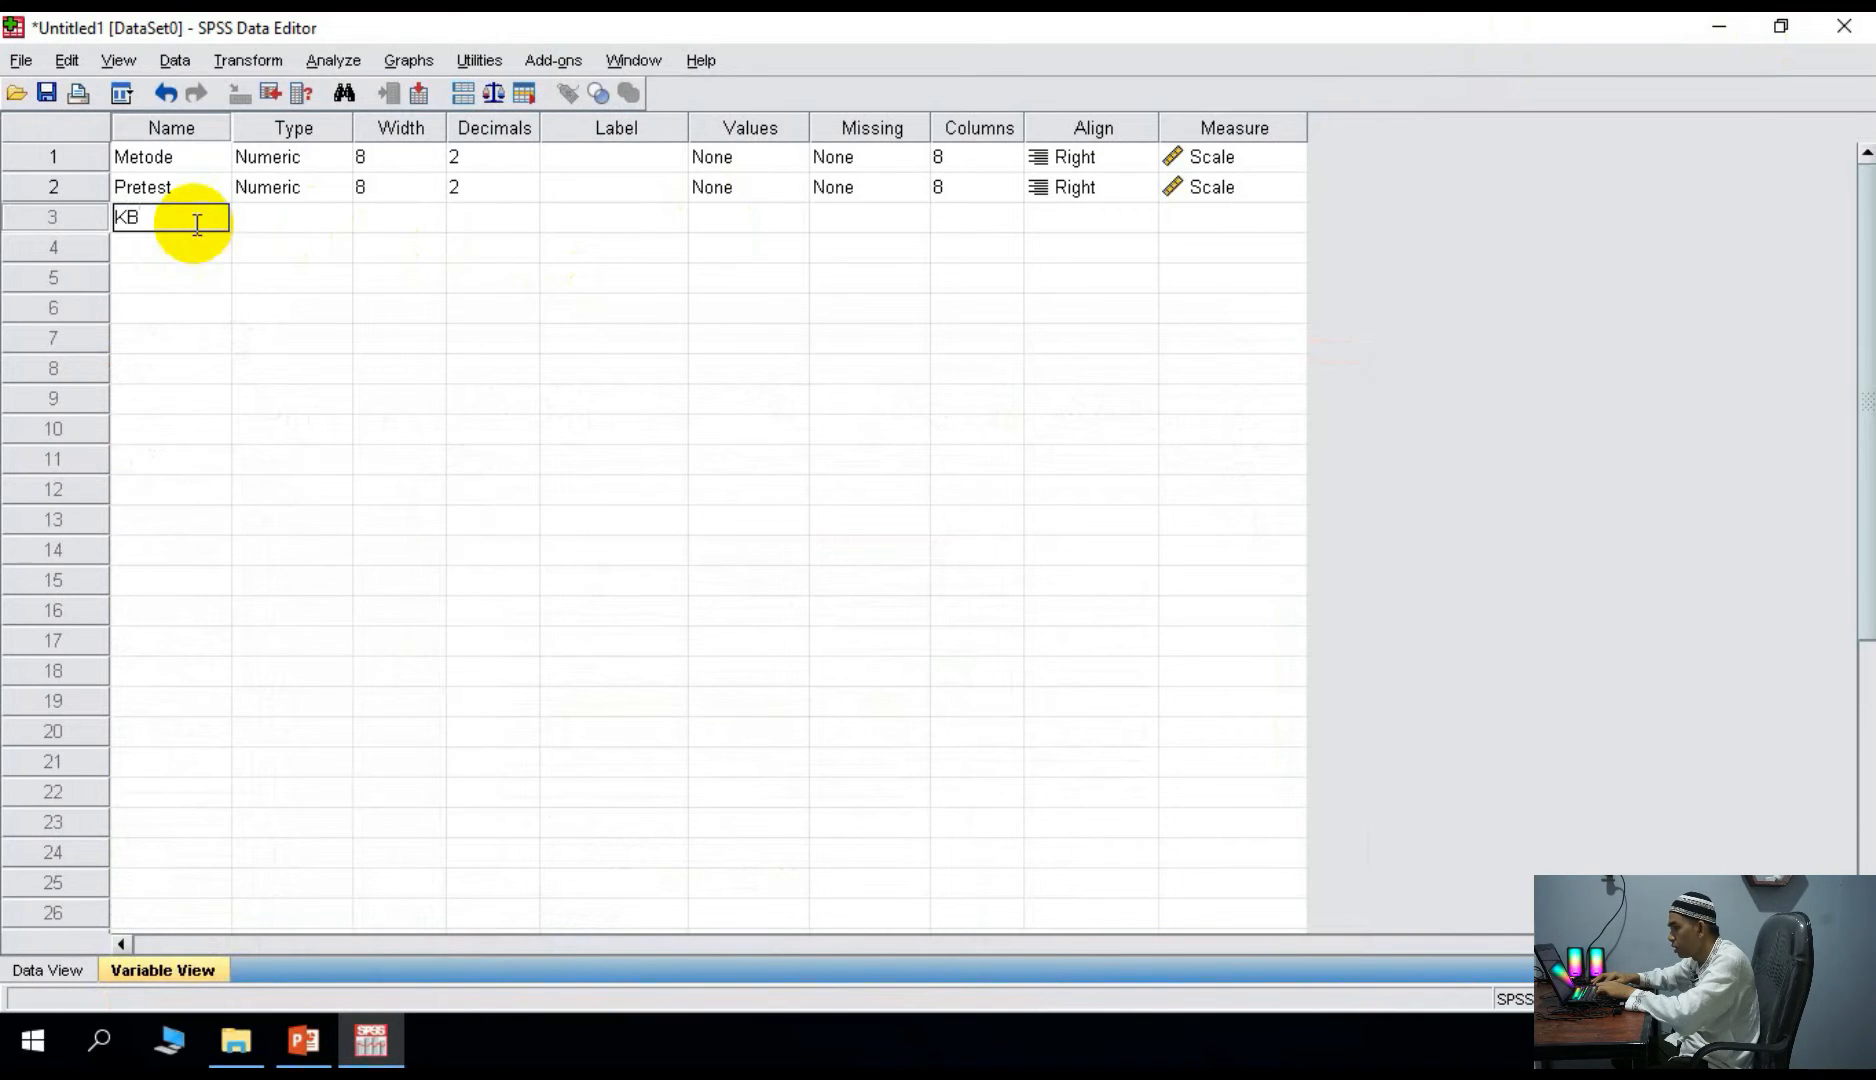
text(K)
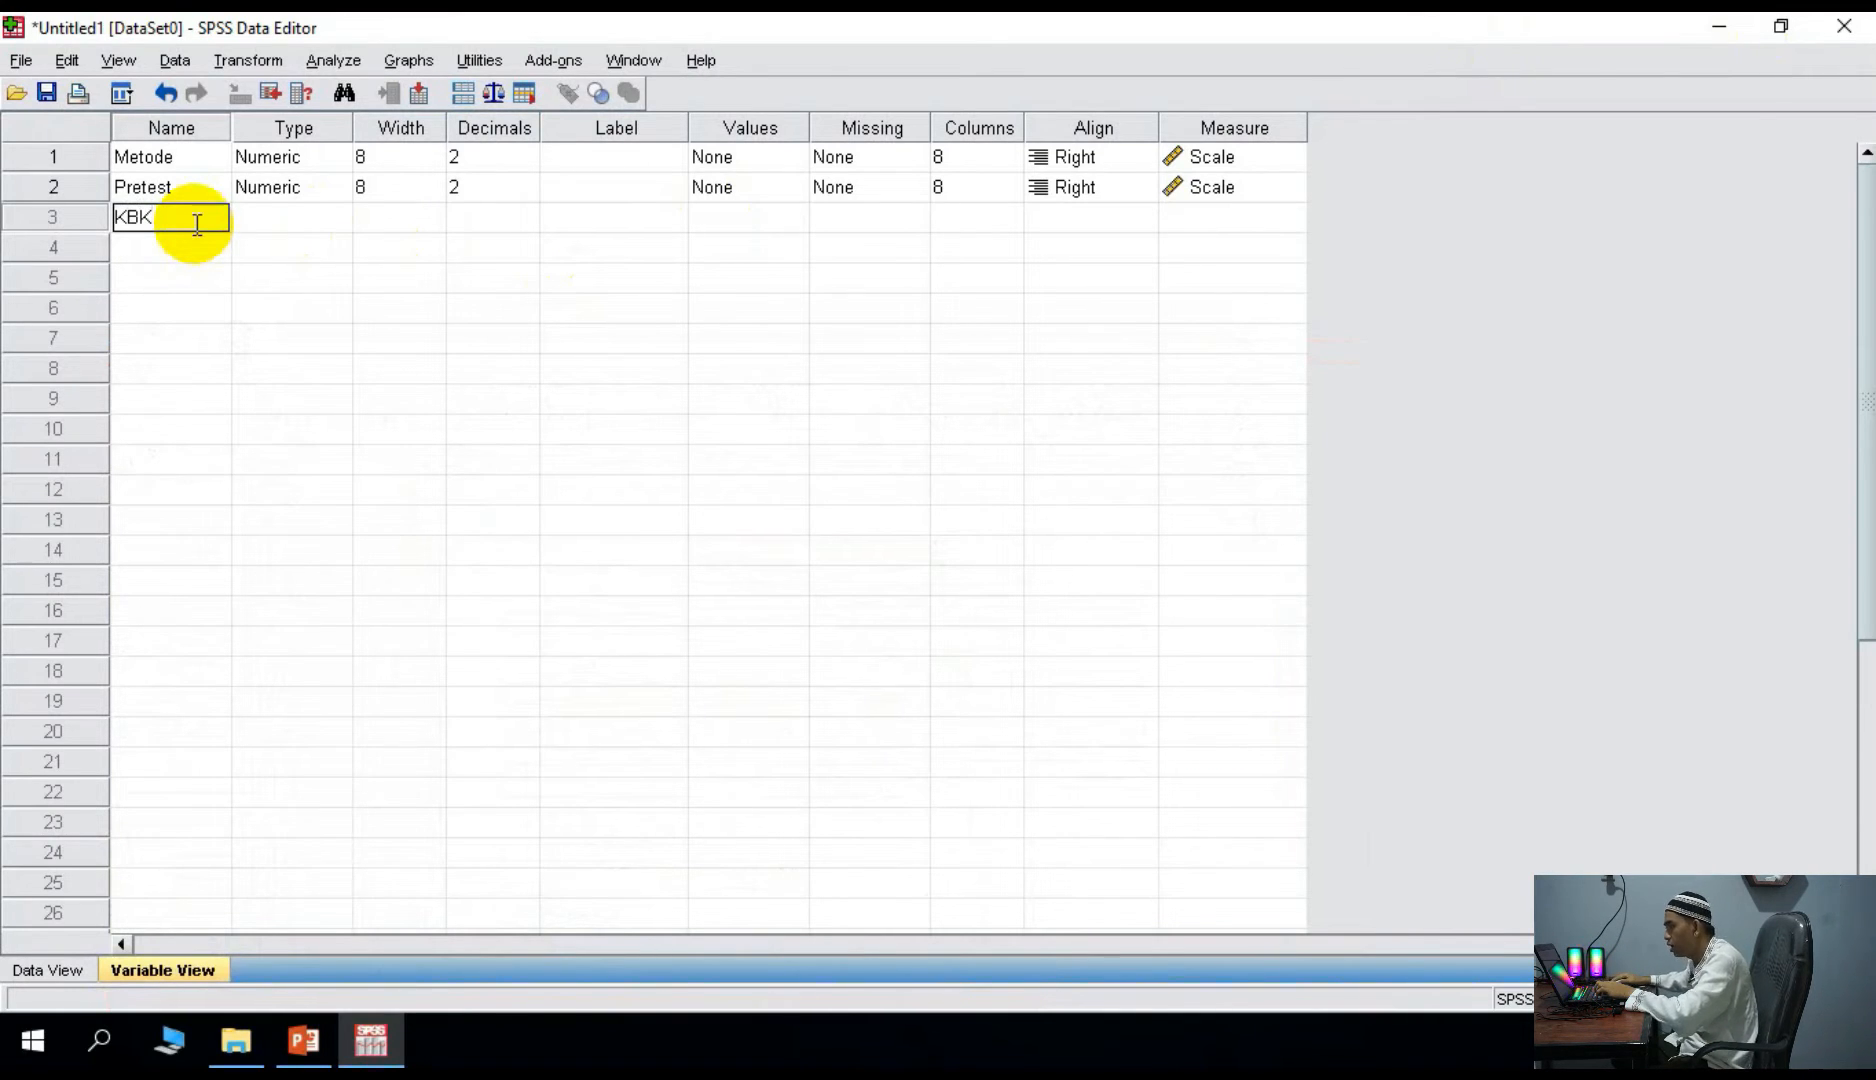
- Add a value label to the Metode variable that defines 1 as "Metode Inquiri", as in the PowerPoint legend
click(640, 160)
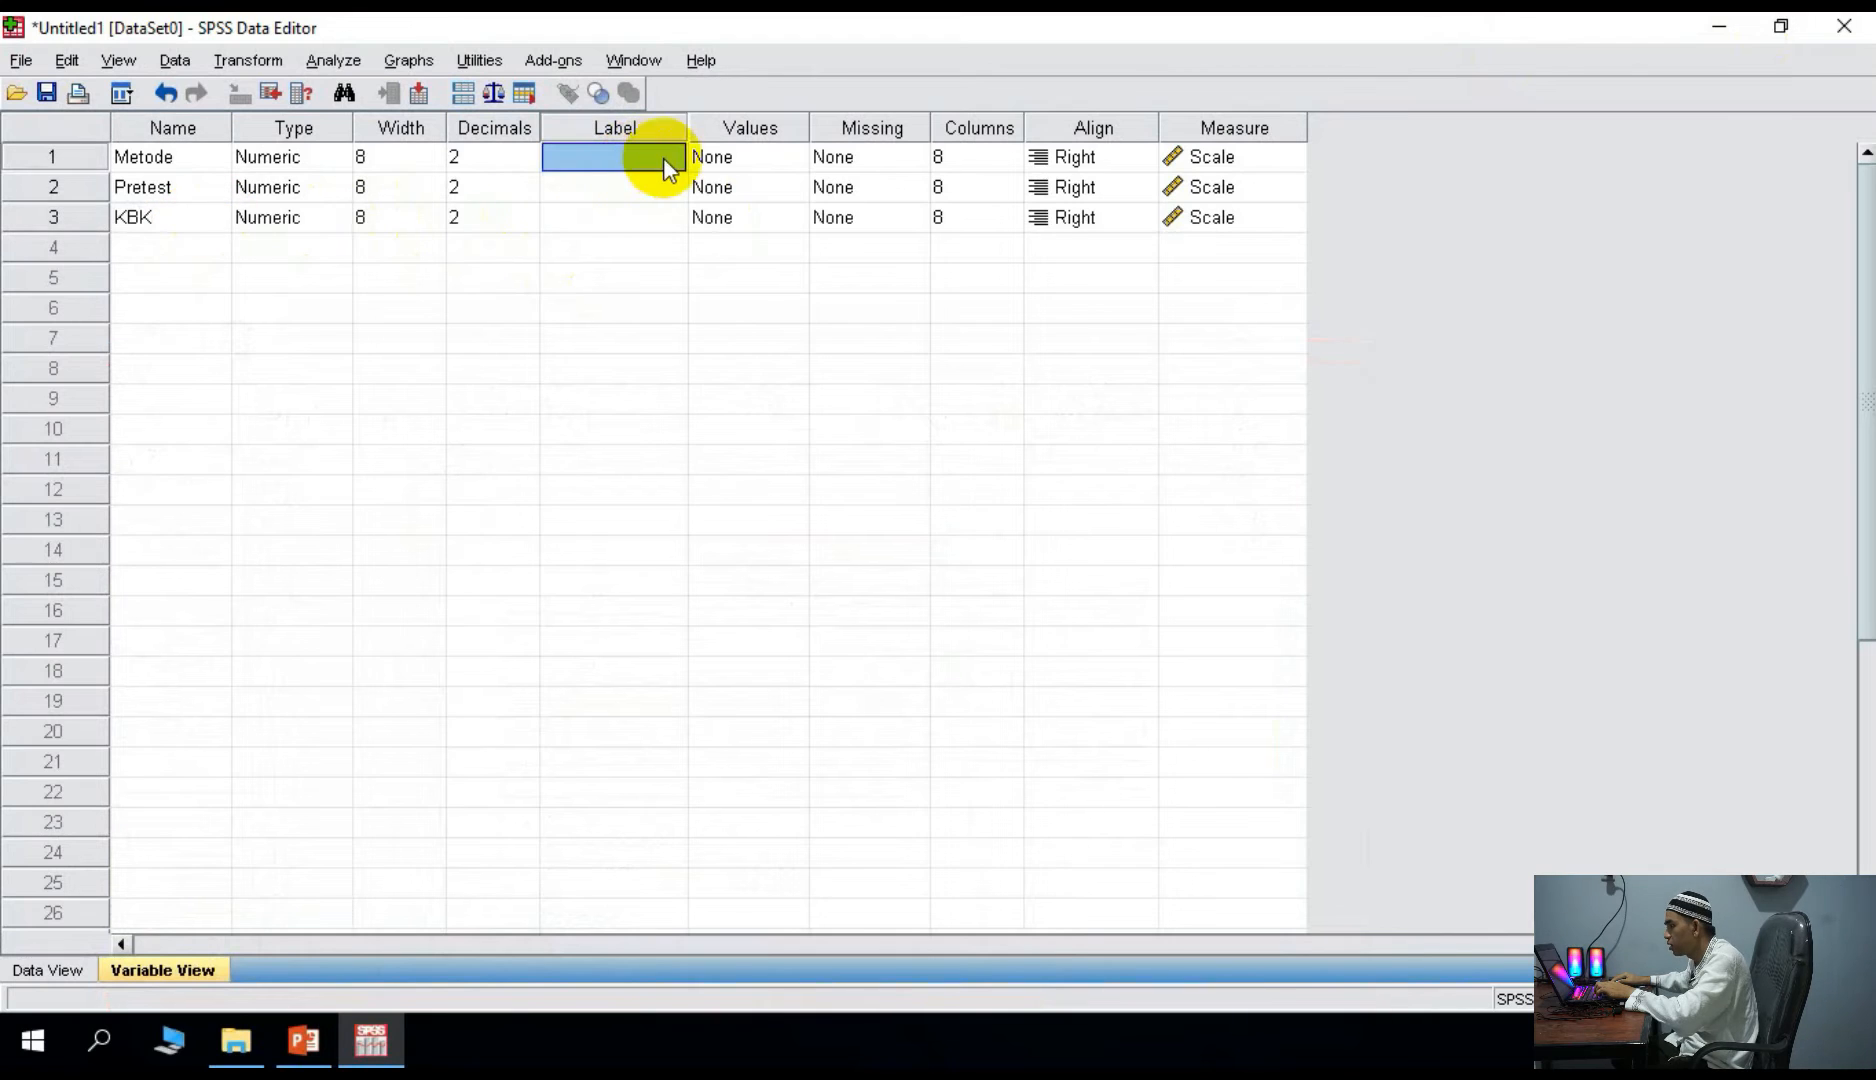
click(793, 158)
click(793, 158)
text(1)
click(795, 449)
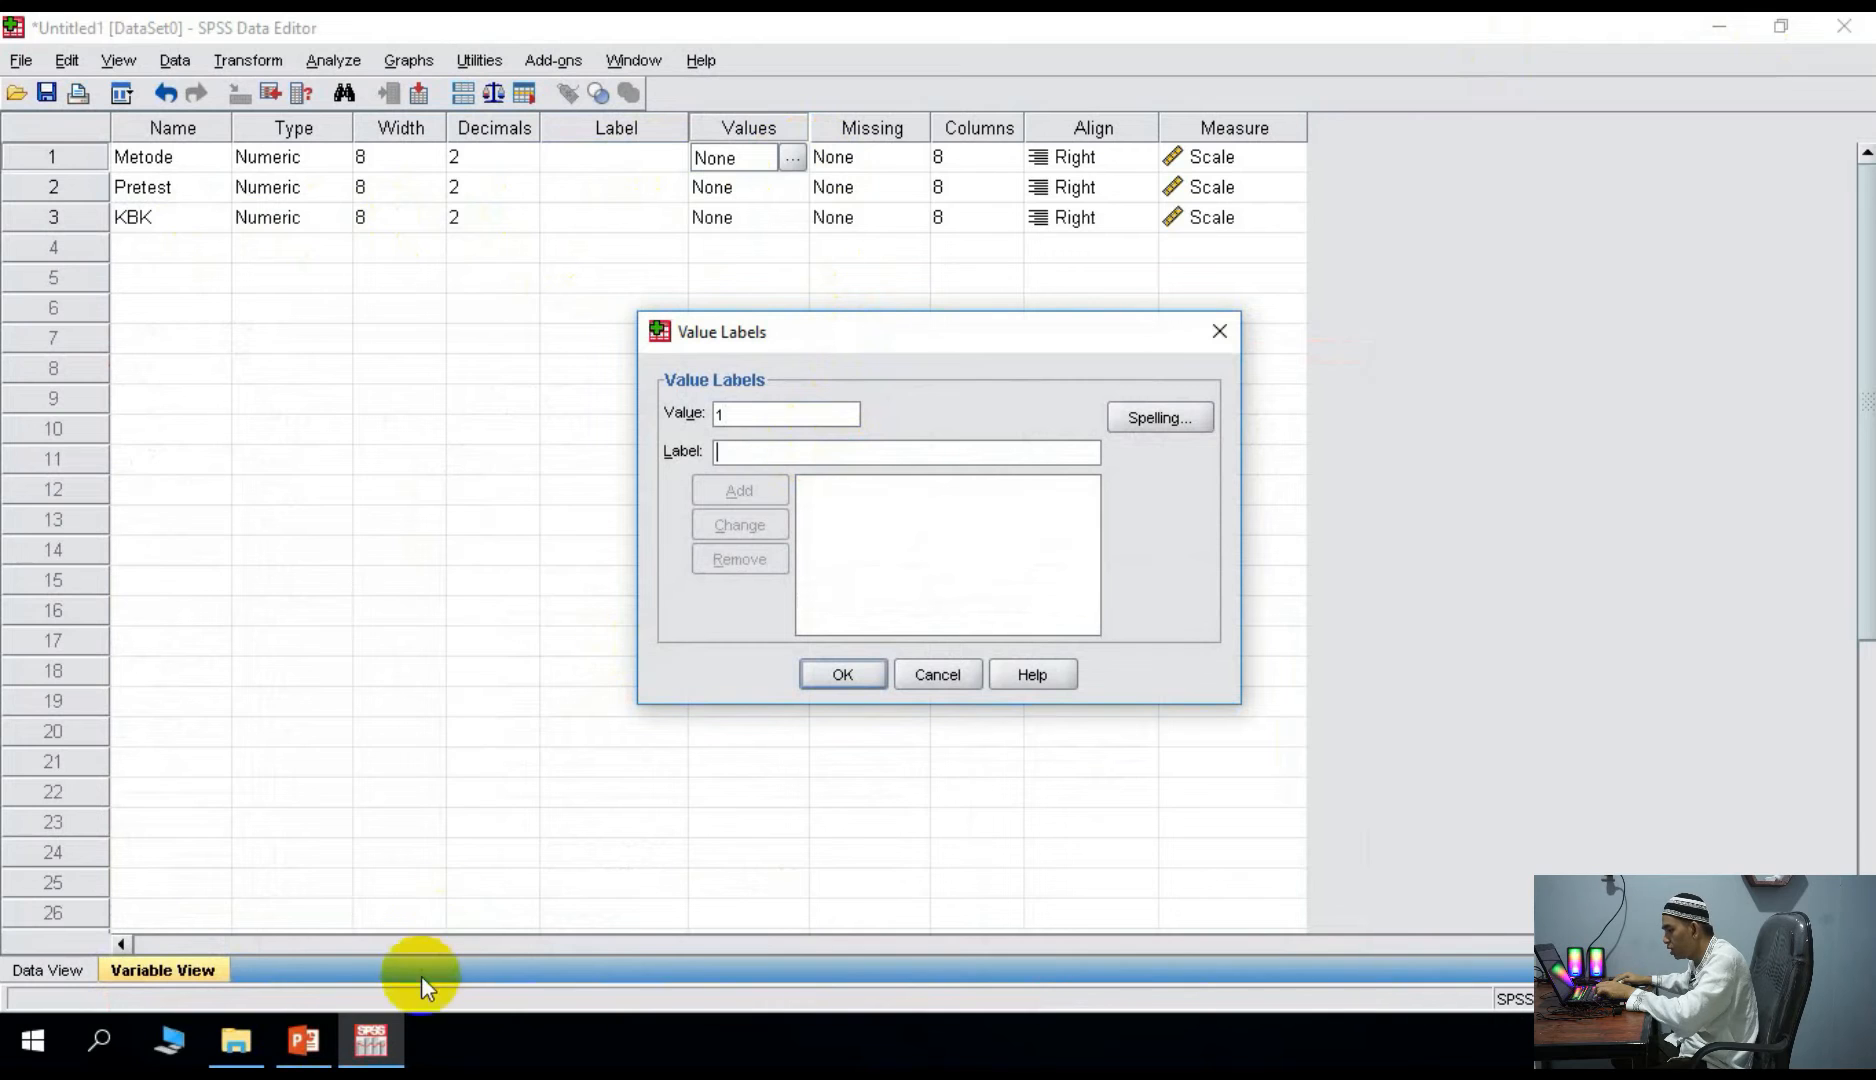
click(330, 1057)
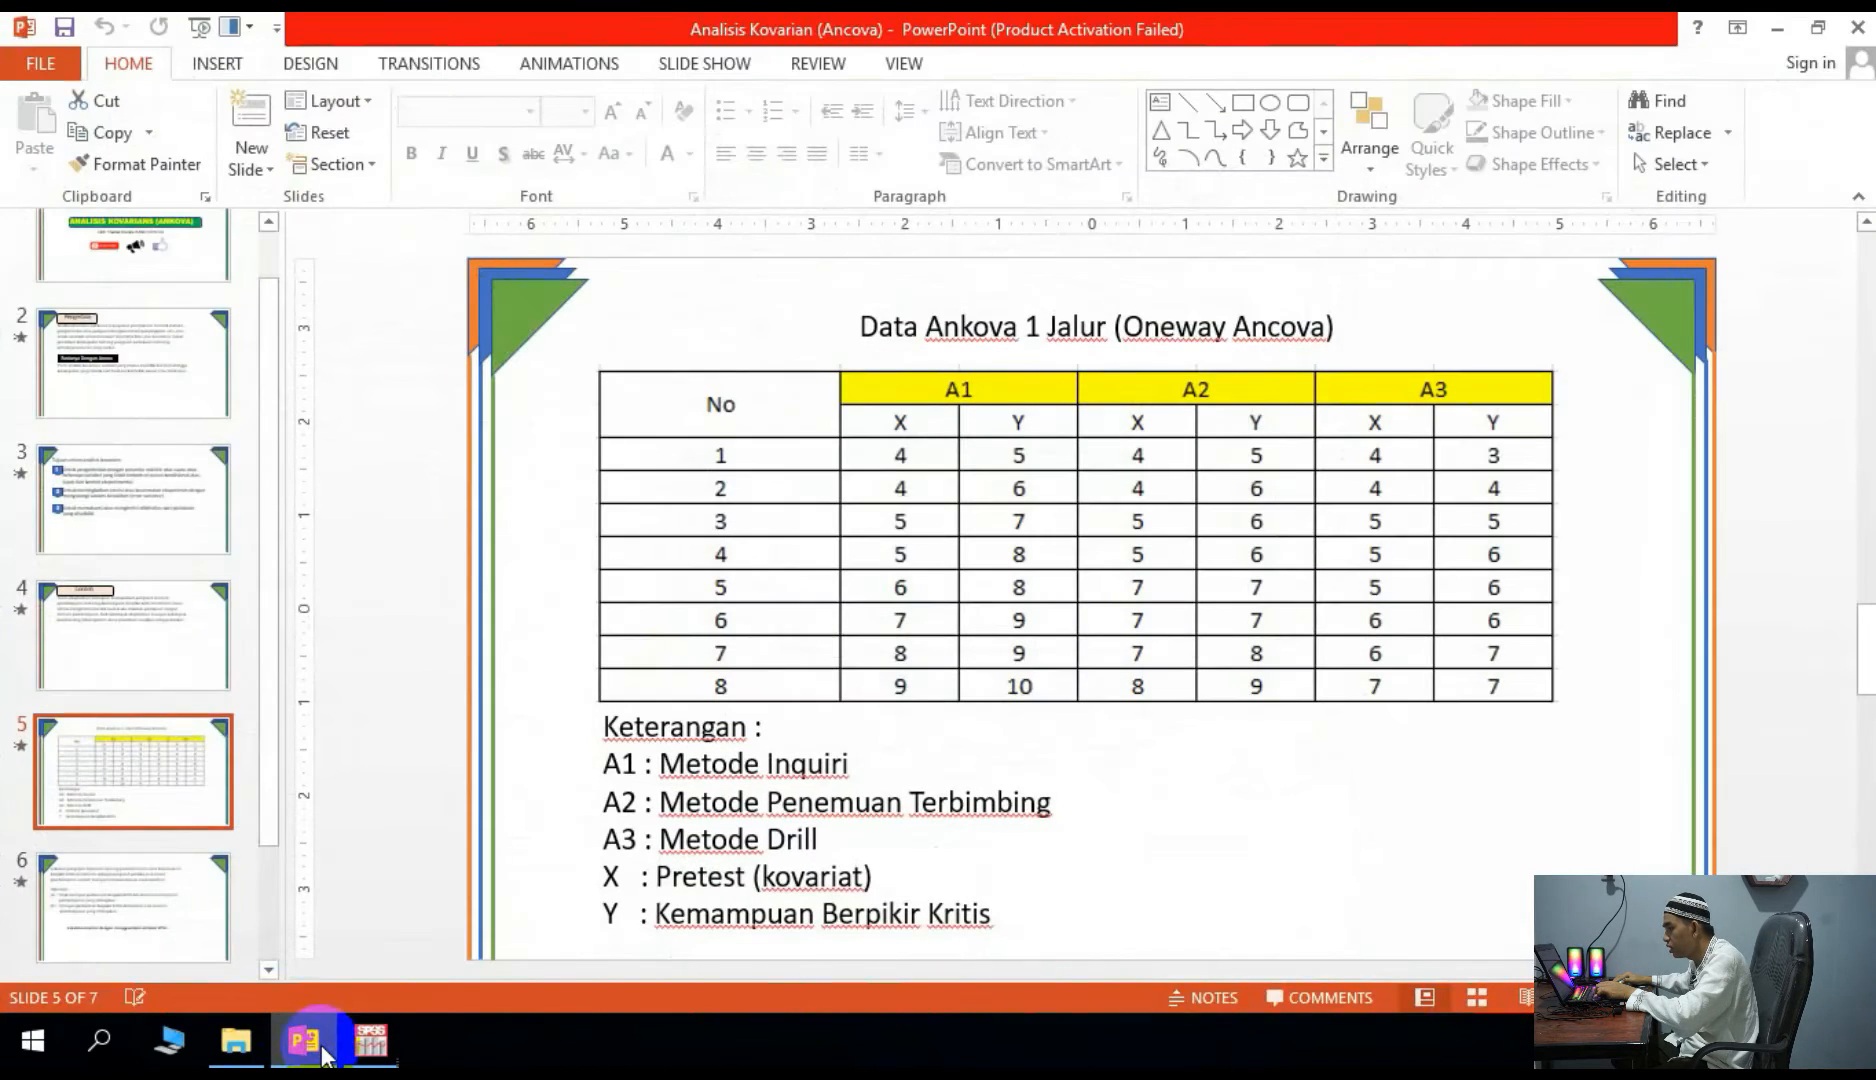
click(322, 1053)
text(Metode Inquiri)
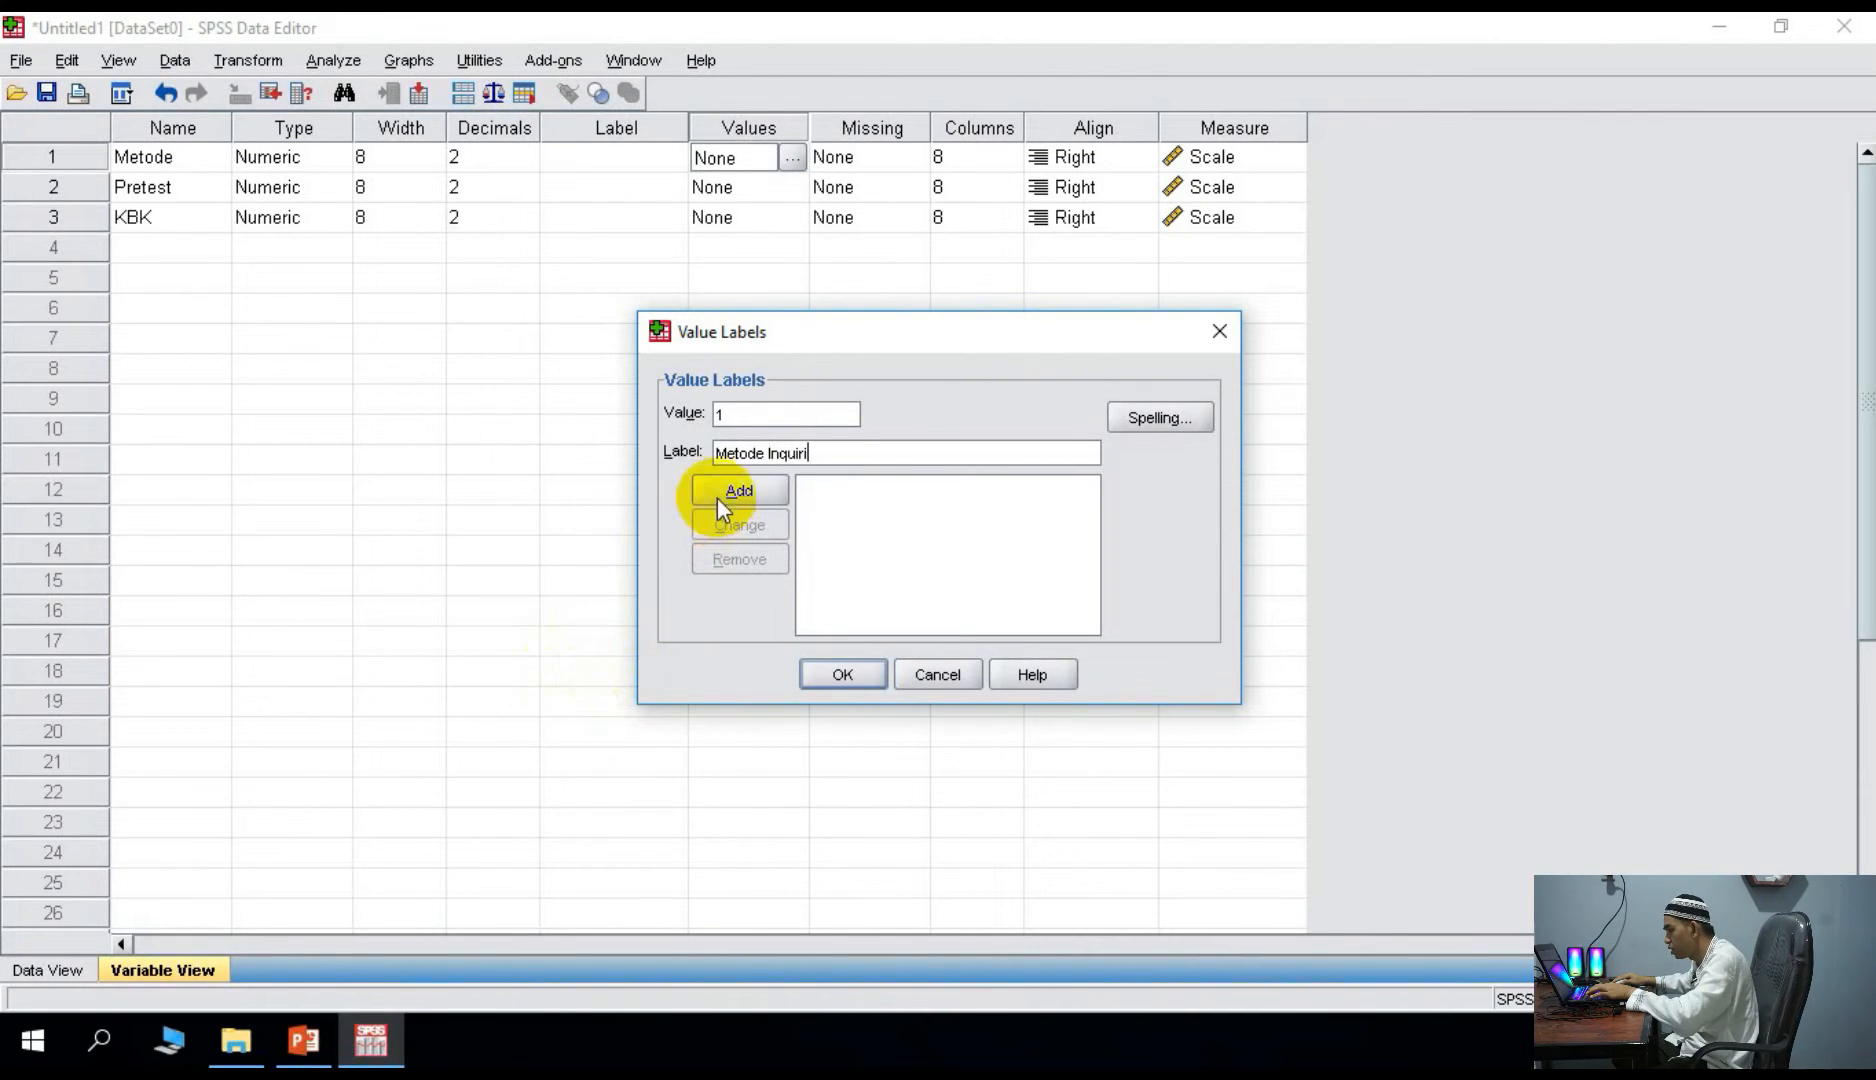
click(717, 497)
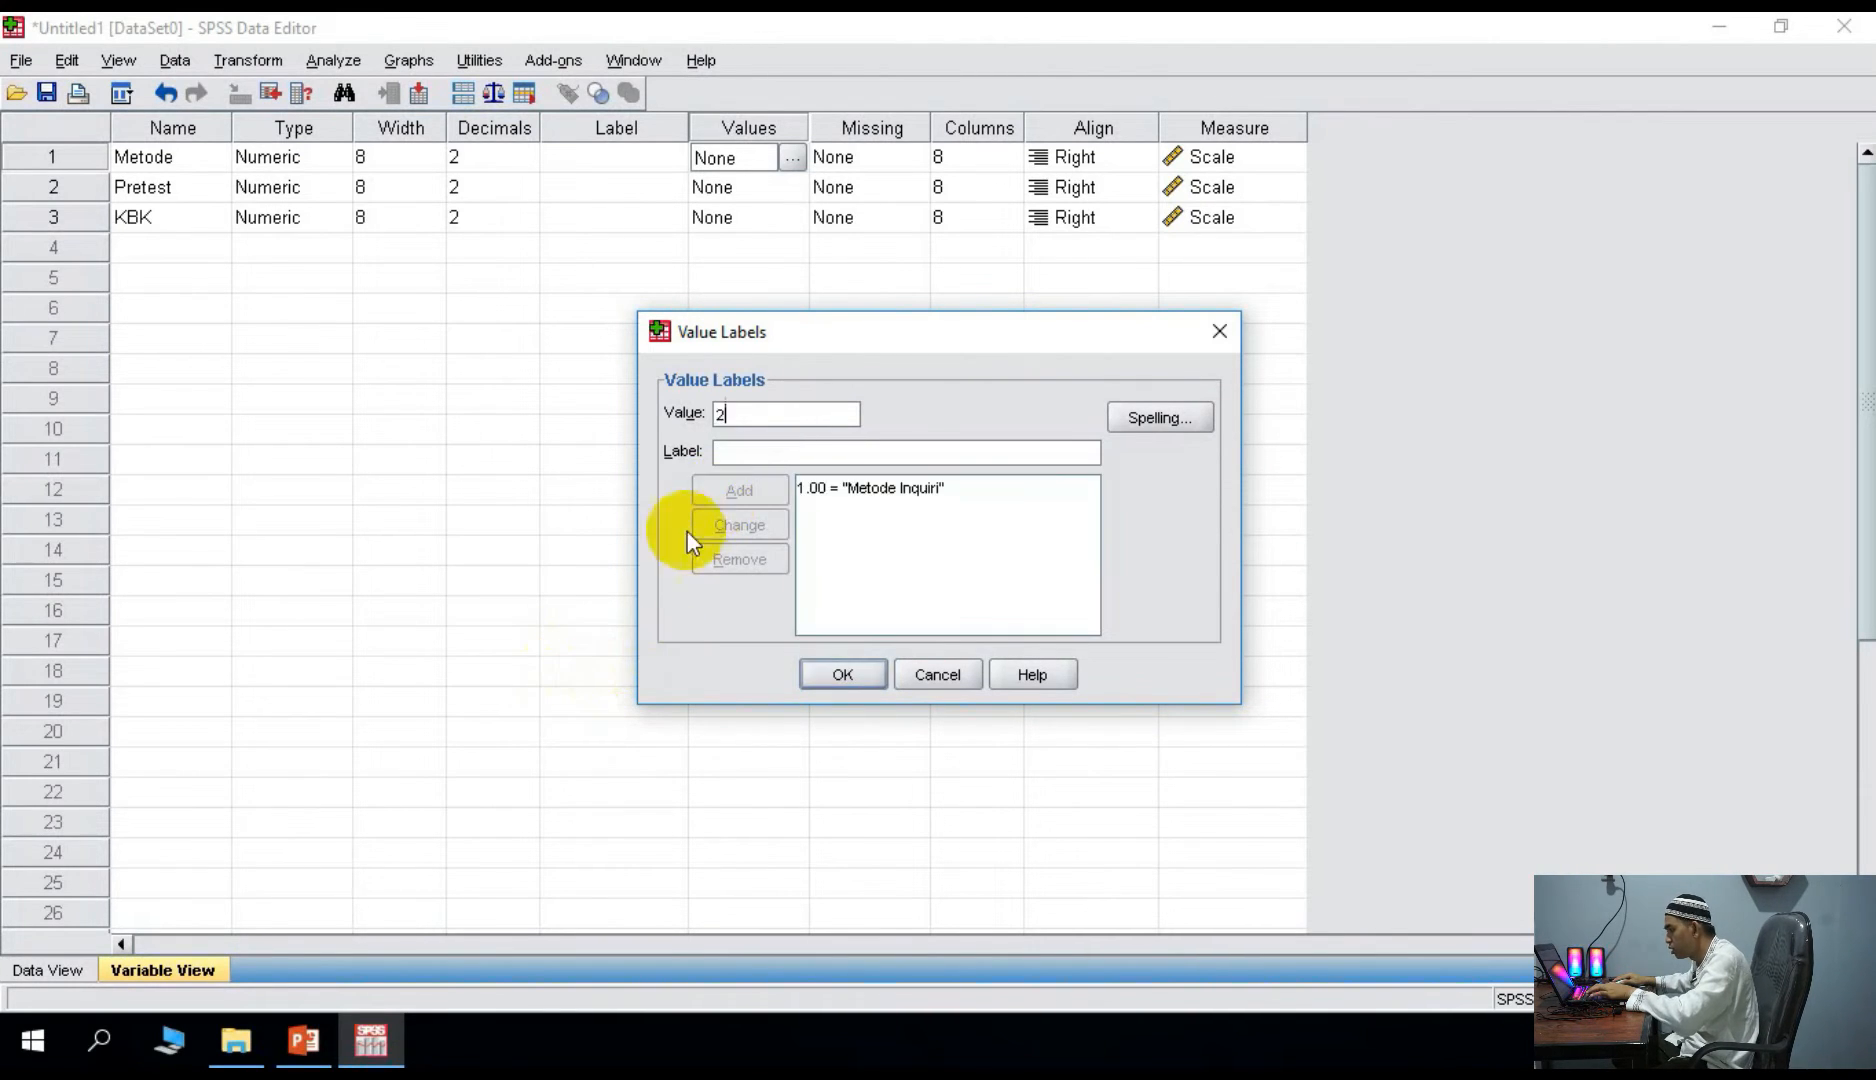
- Add the value label 2 = "Metode Penemuan Terbimbing" for Metode, checking the wording on the PowerPoint slide
click(304, 1041)
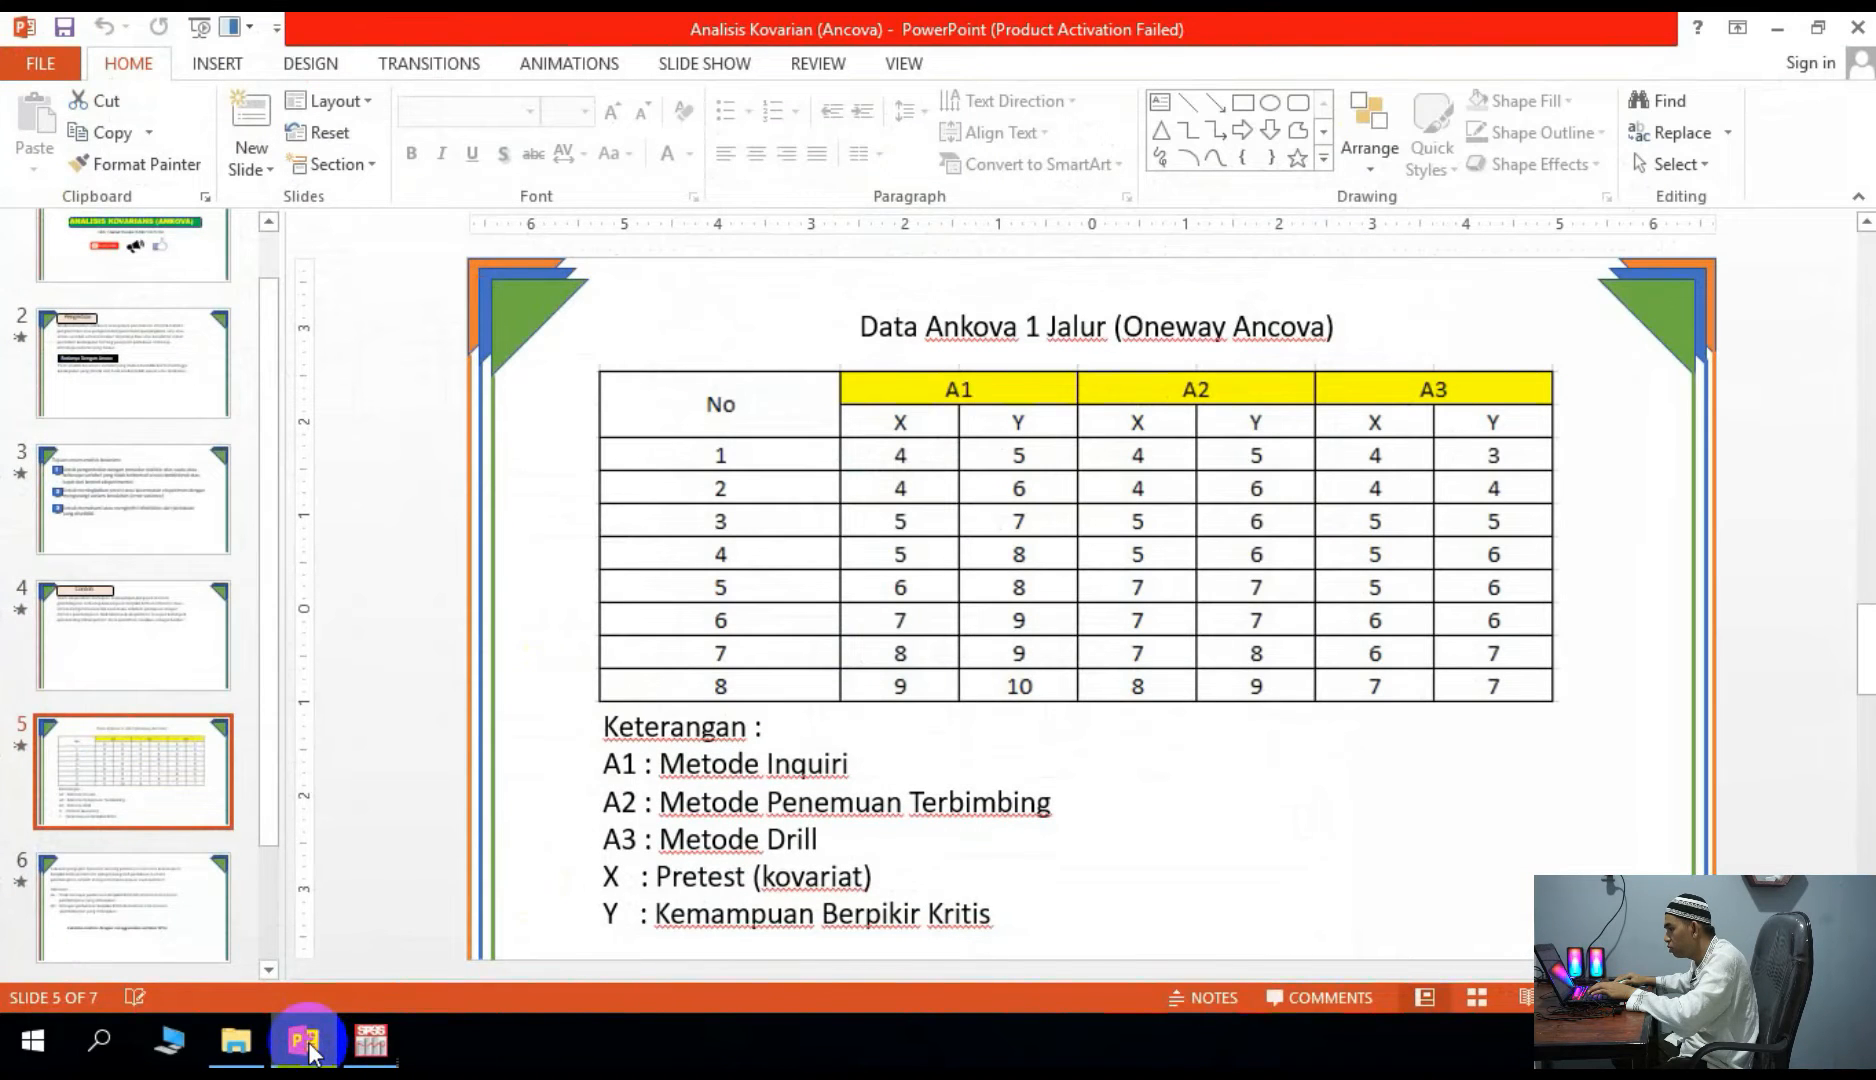
click(371, 1041)
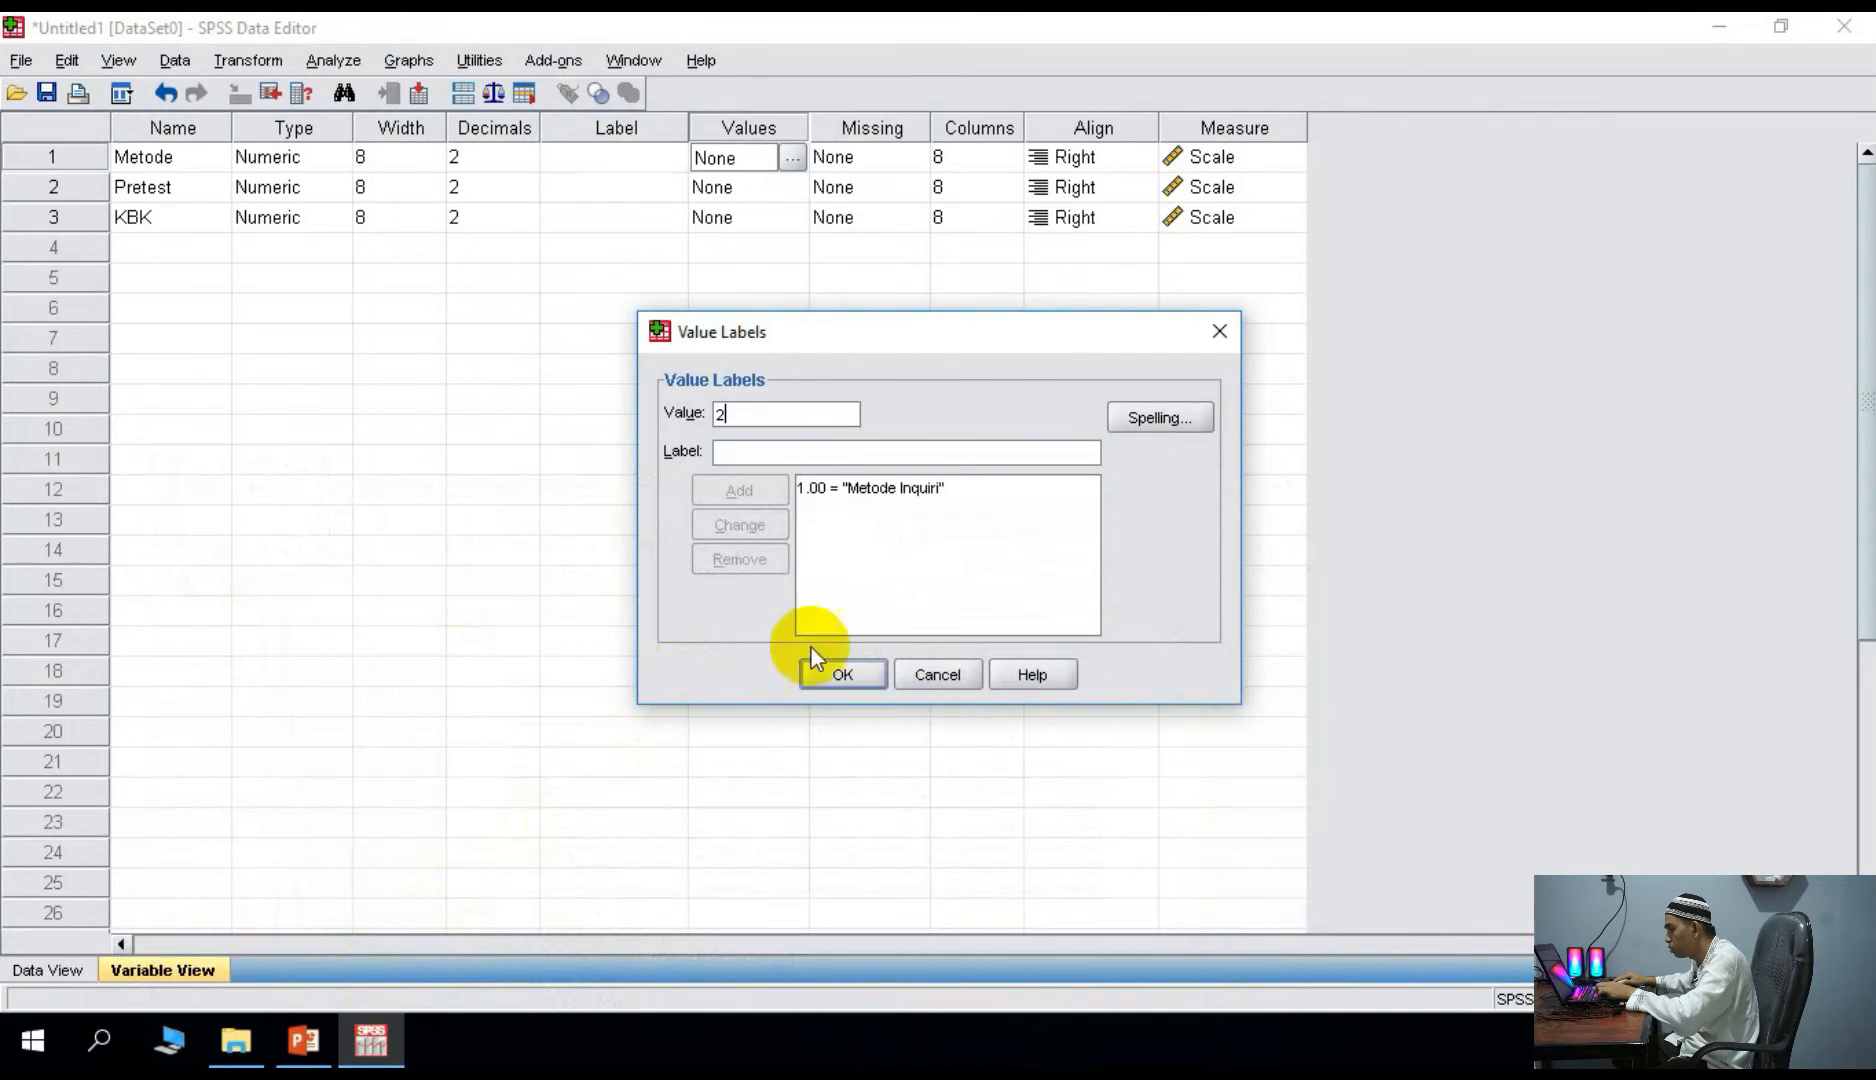
click(773, 450)
text(Metode Ren)
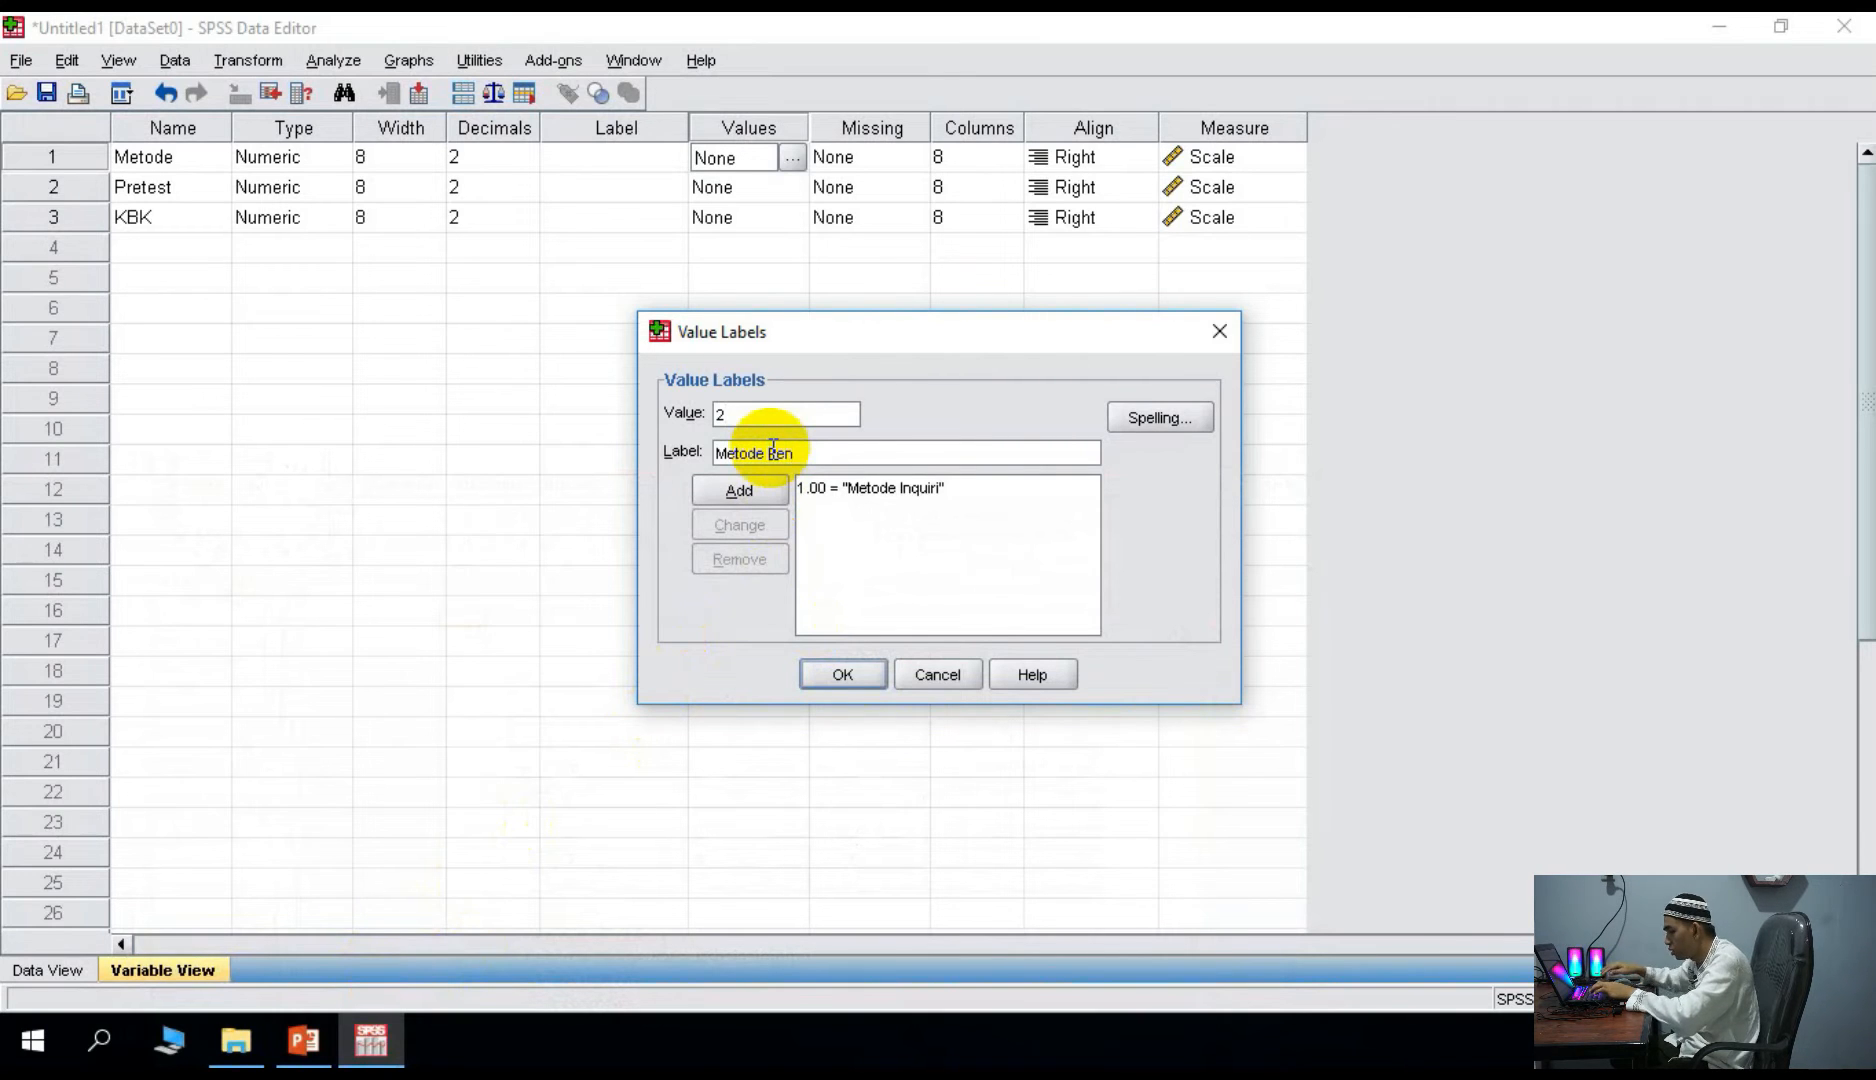
click(318, 1058)
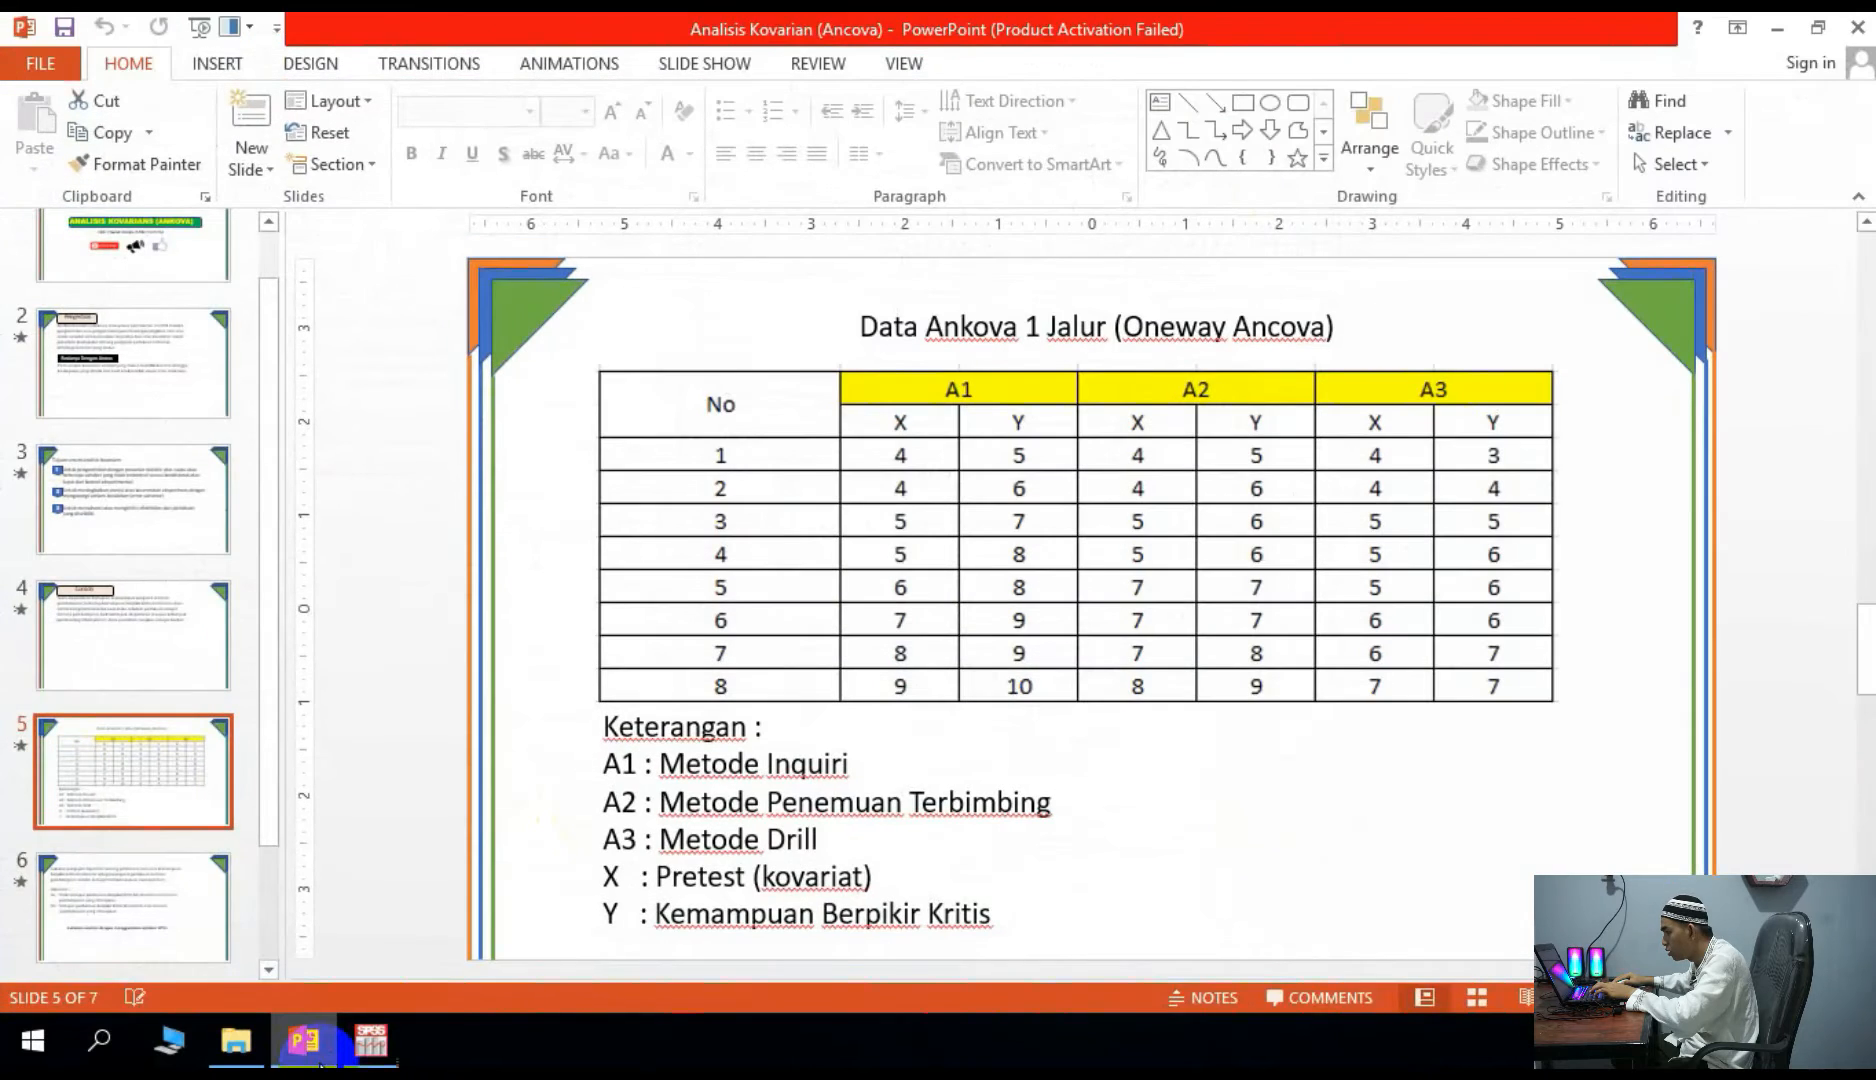
click(370, 1042)
text(emuan Term)
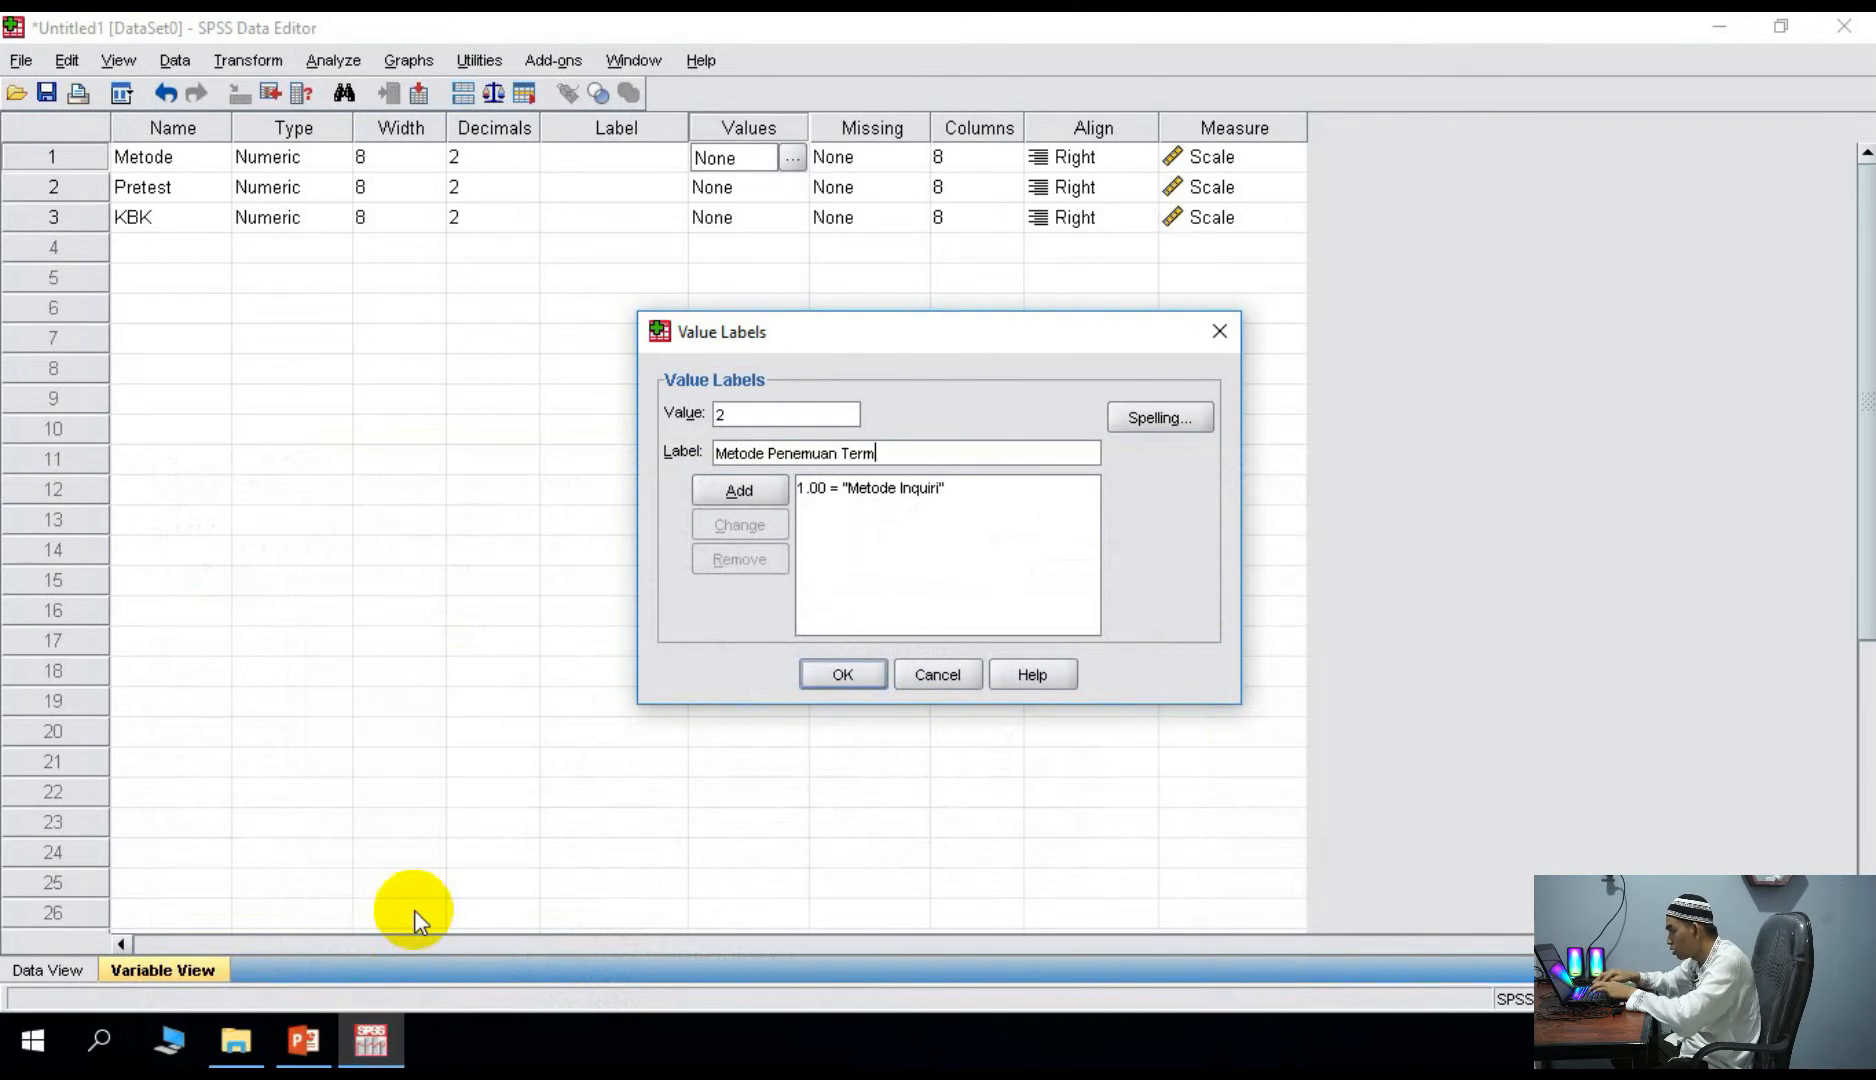
key(BackSpace)
text(bimbing)
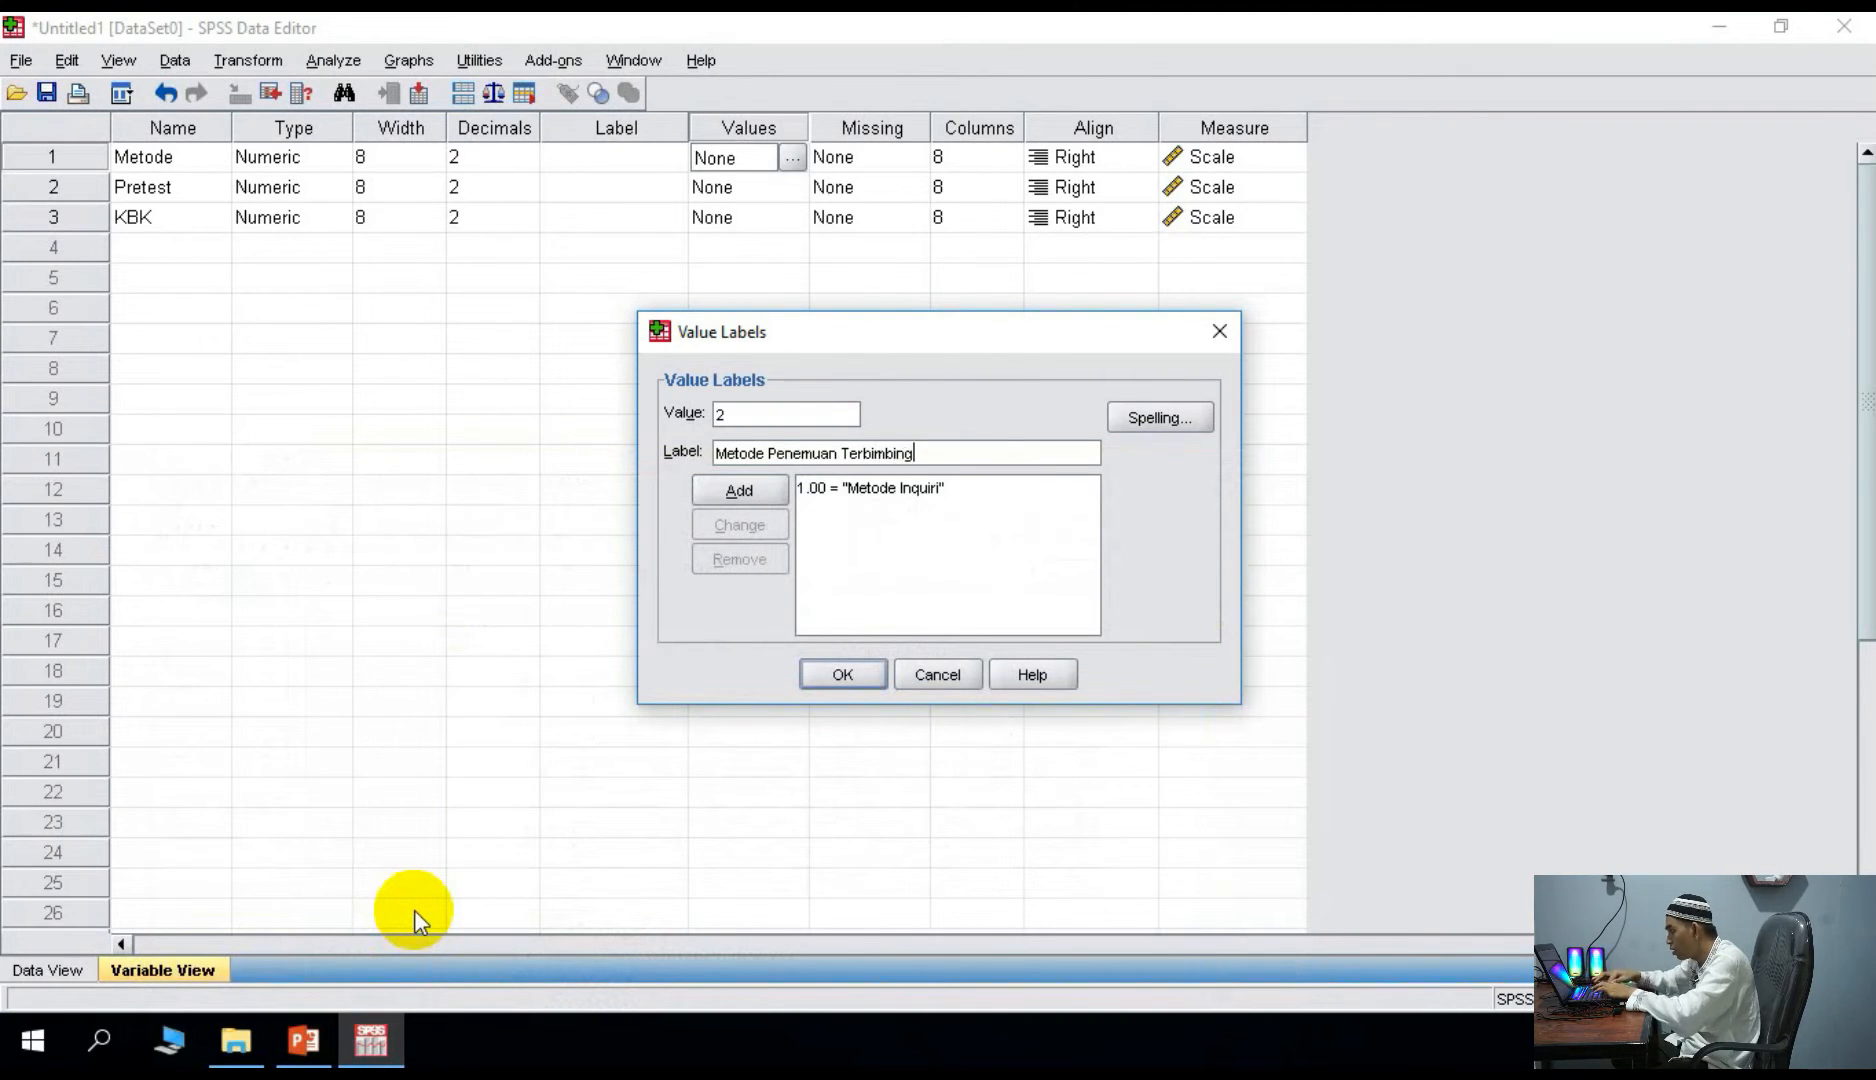
click(743, 489)
- Add the value label 3 = "Metode Drill" for Metode and apply the value labels
text(3)
click(306, 1043)
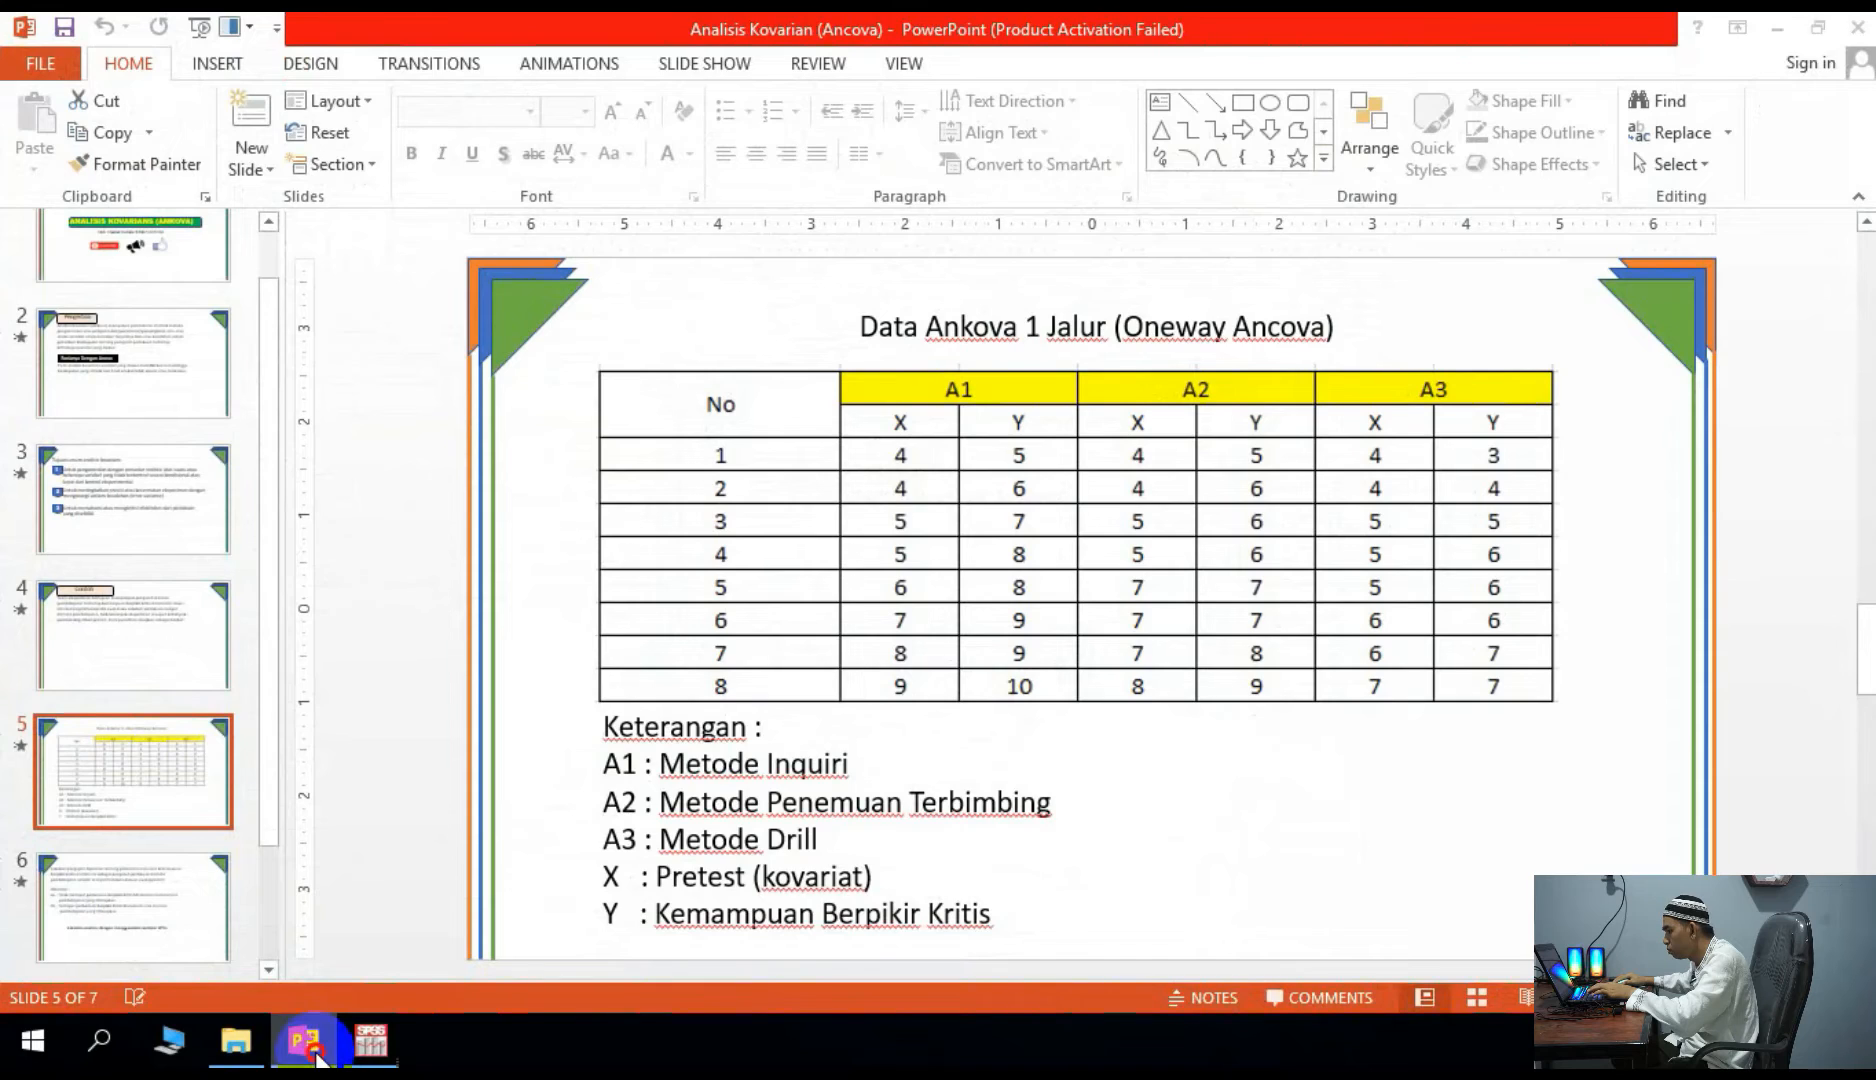
click(316, 1050)
click(833, 450)
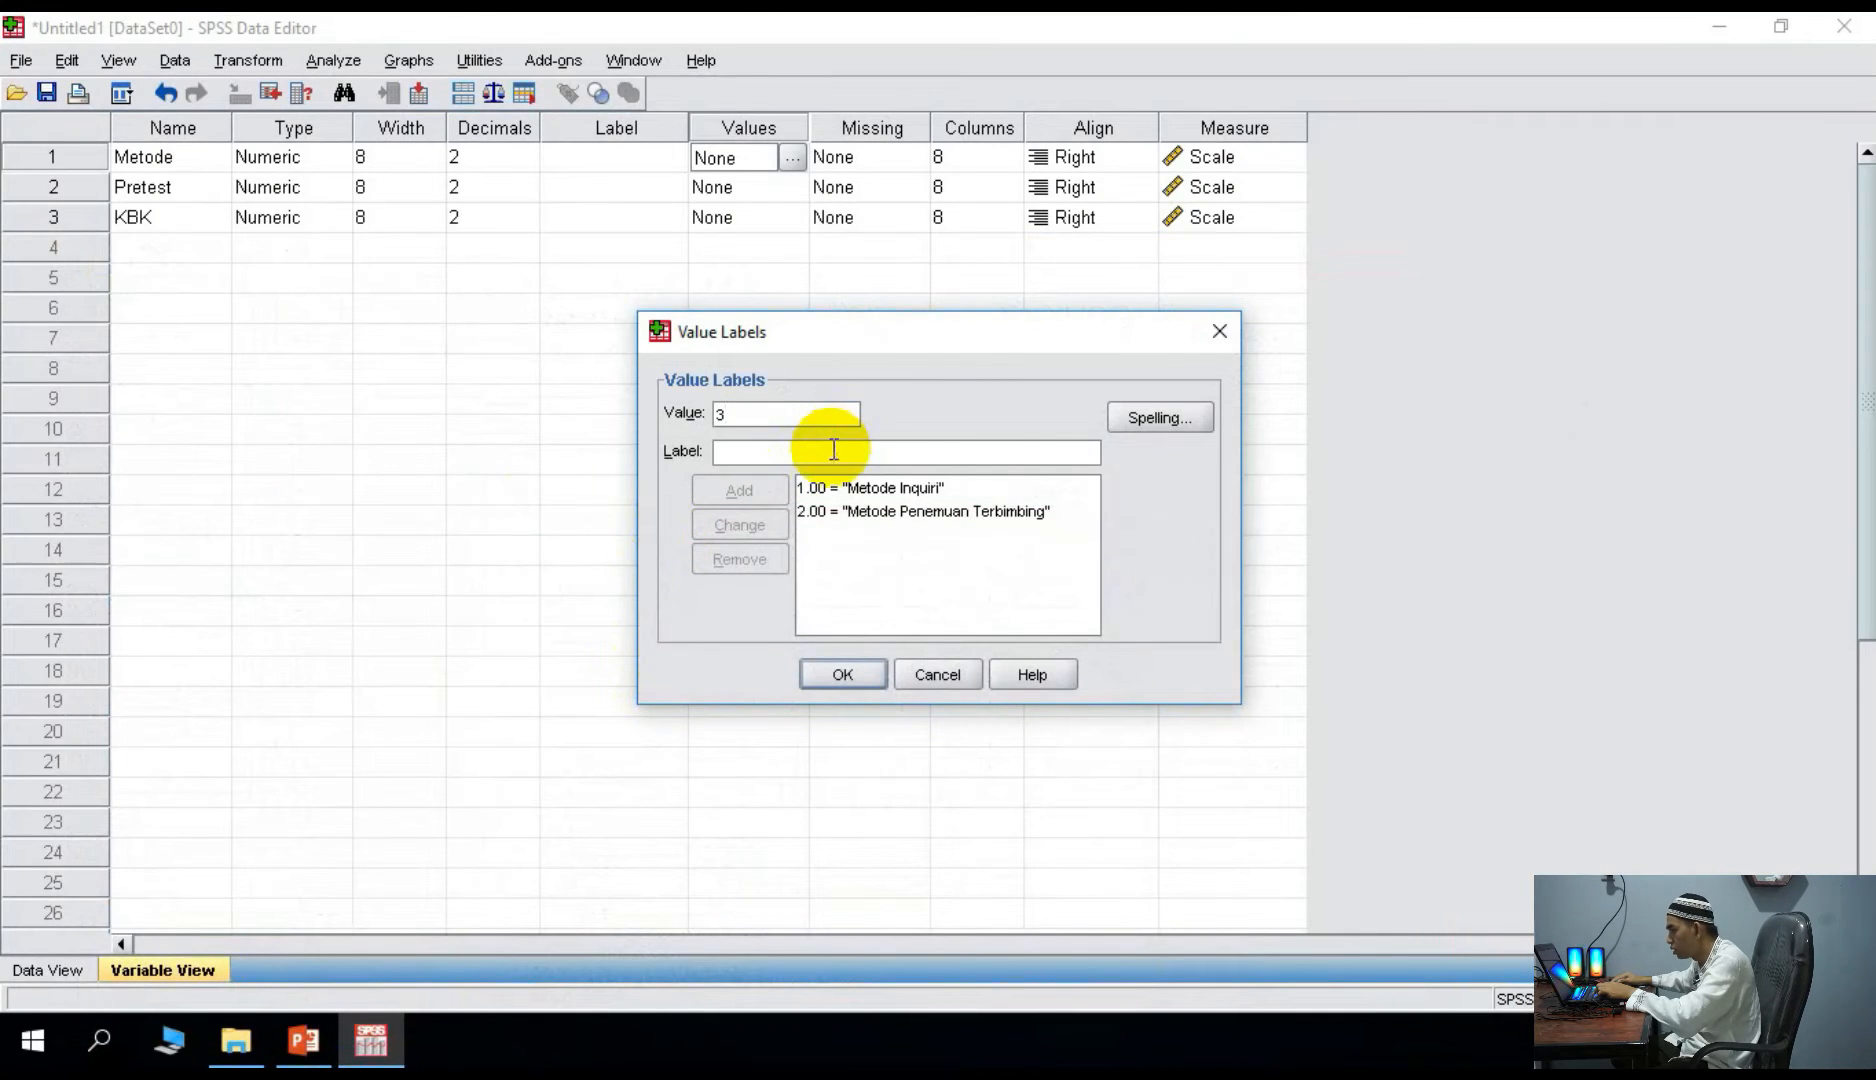
text(Metode Drill)
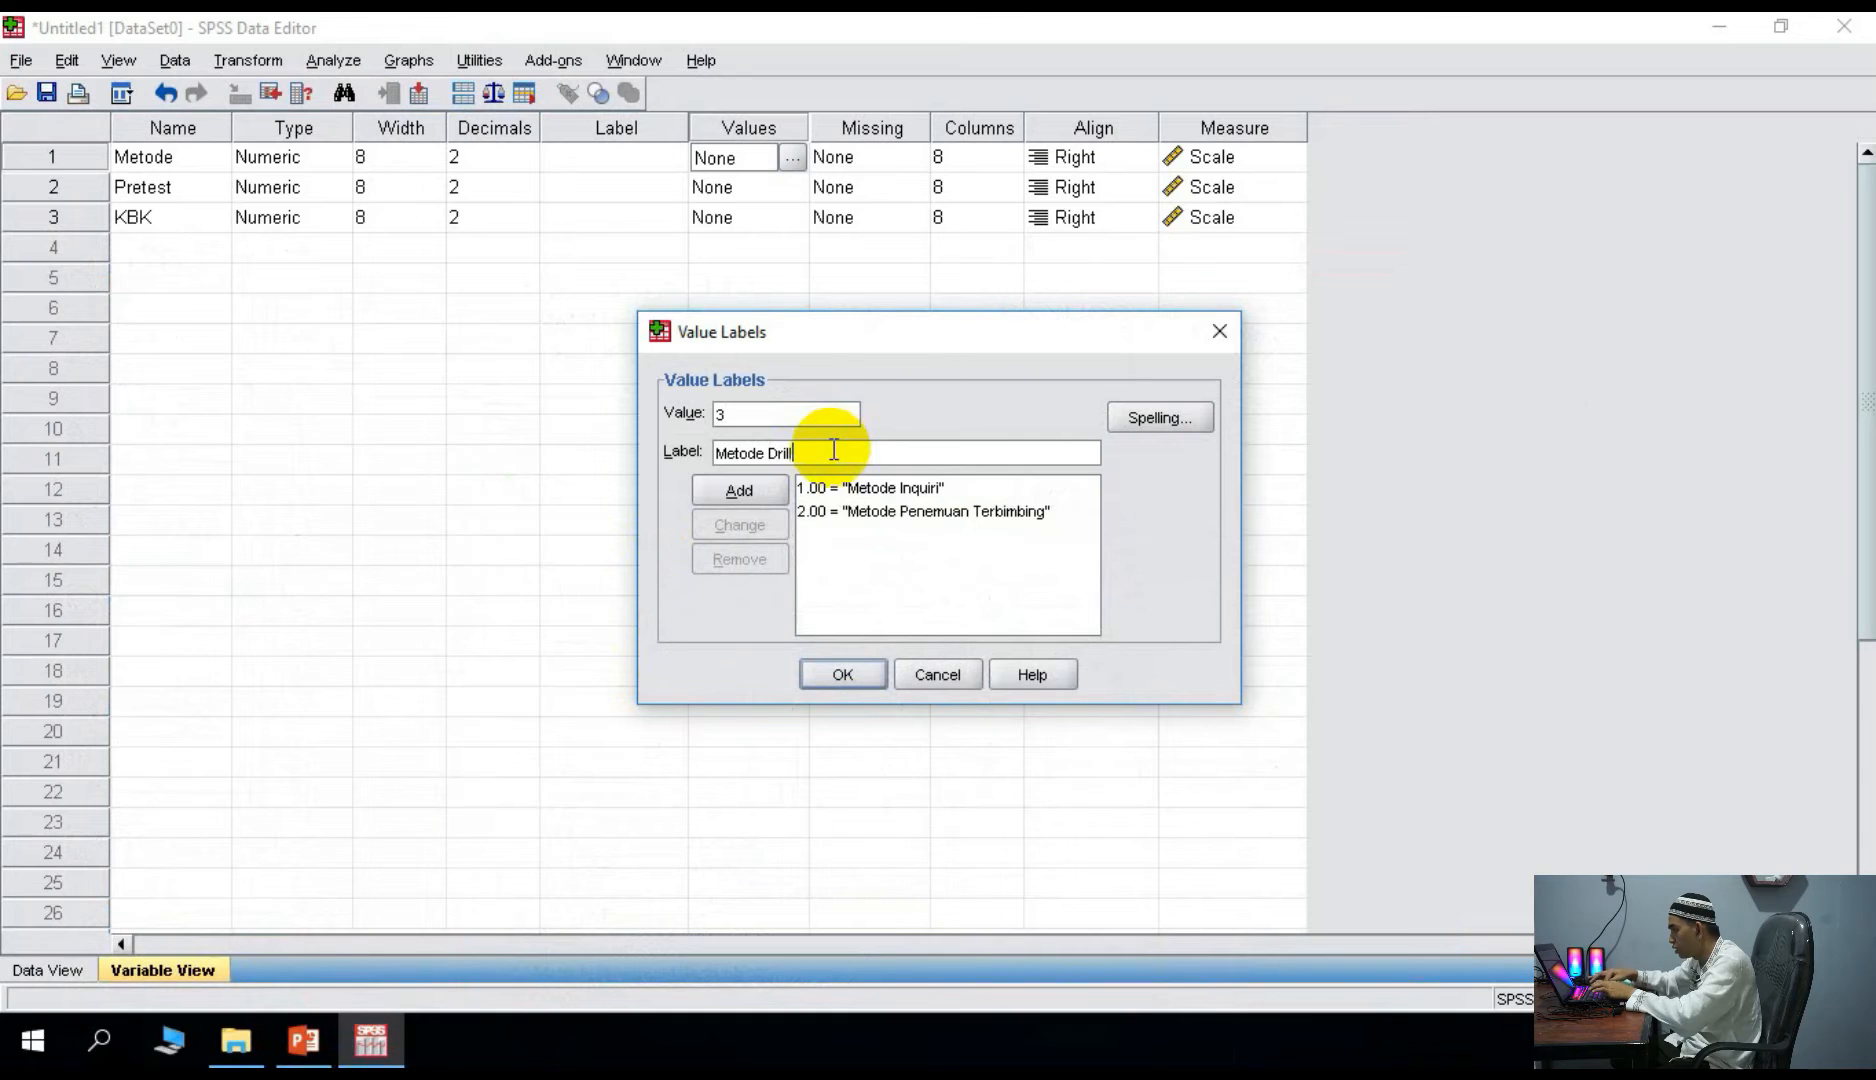
click(770, 492)
click(846, 672)
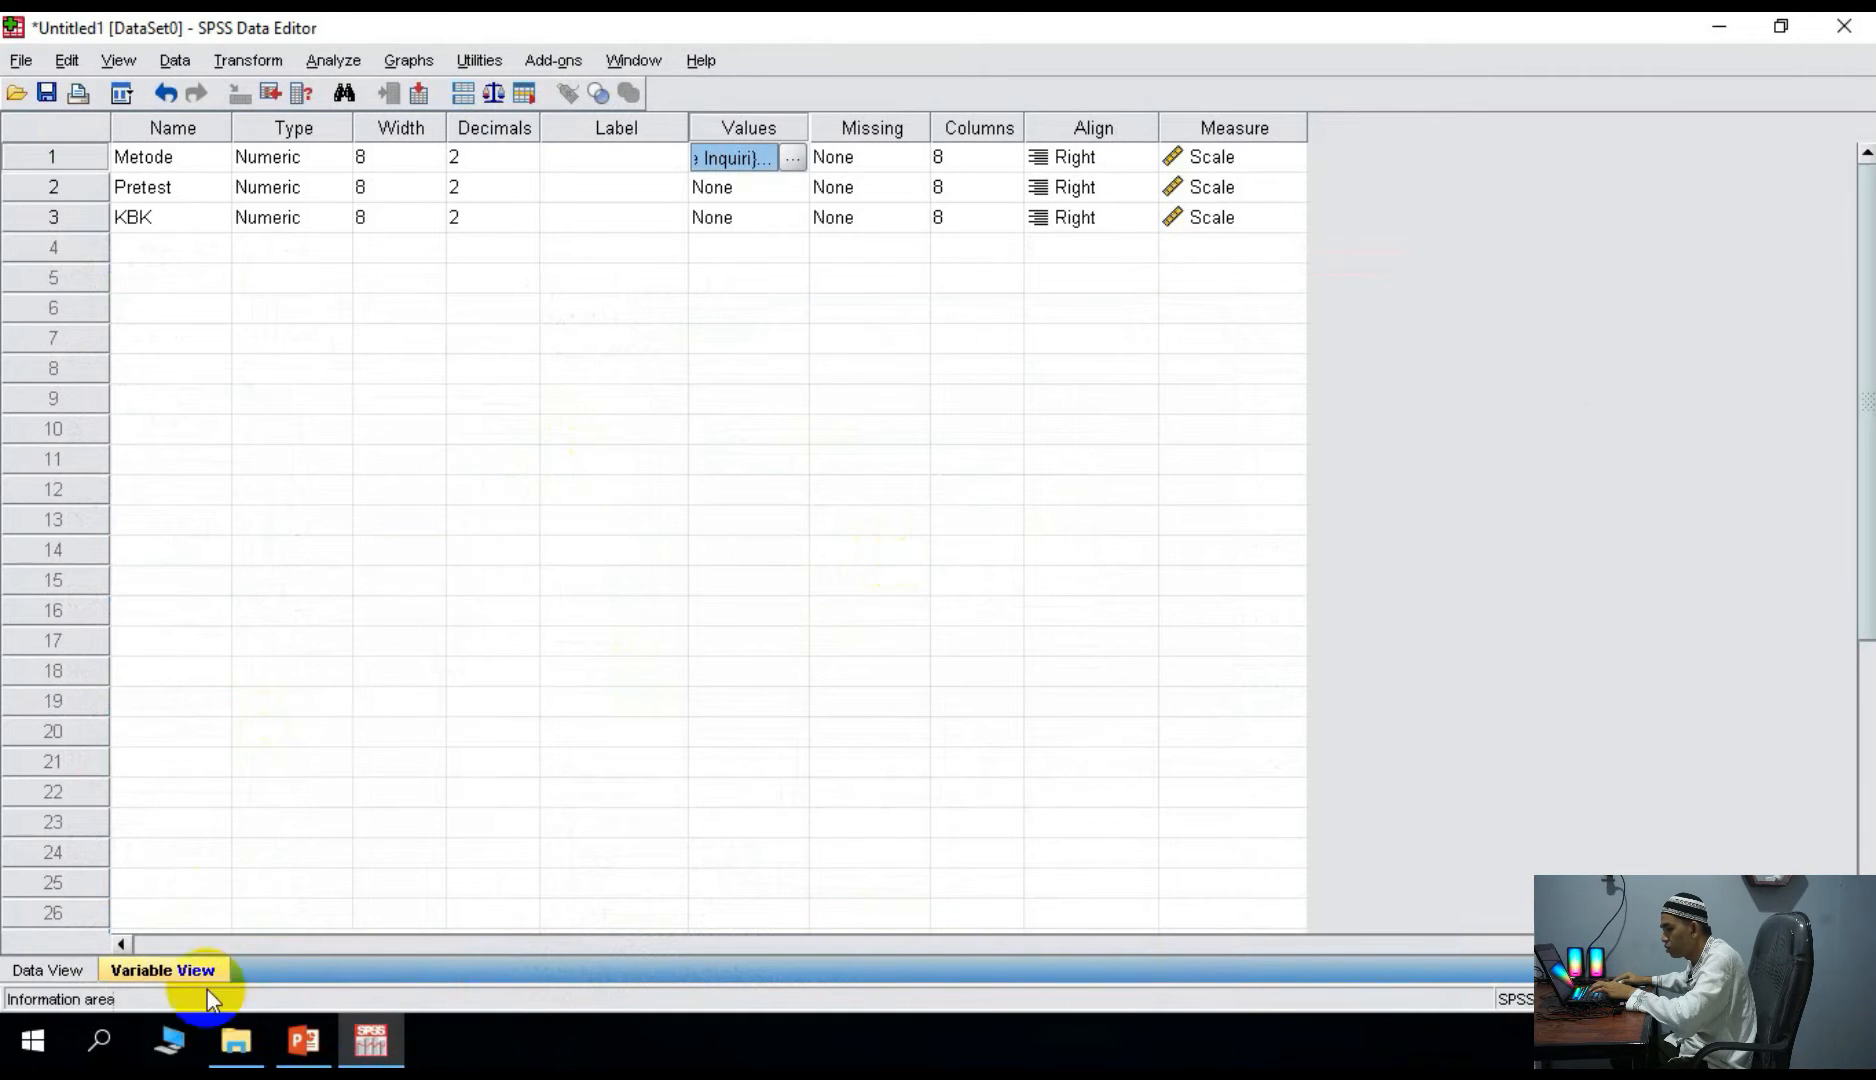
- Show the SPSS data grid and arrange its window beside the PowerPoint slide so the source table can be read
click(55, 968)
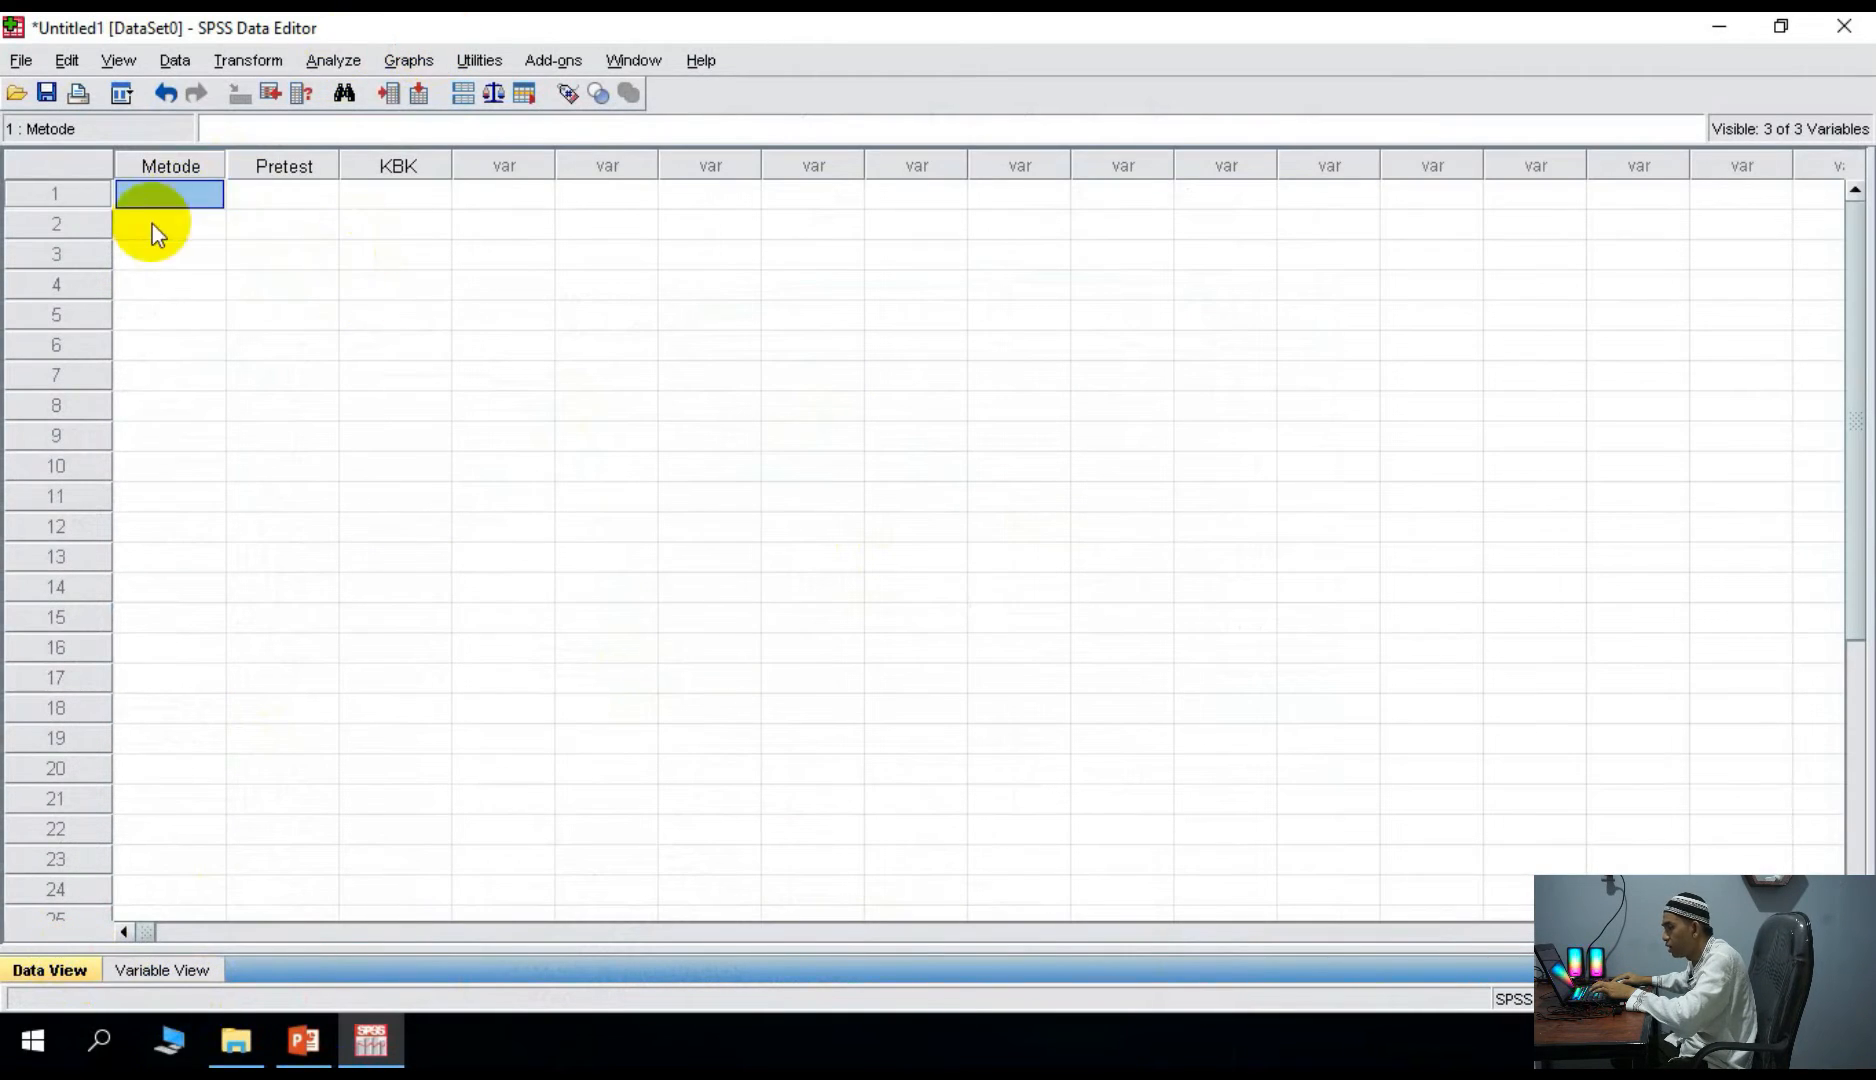
click(304, 1040)
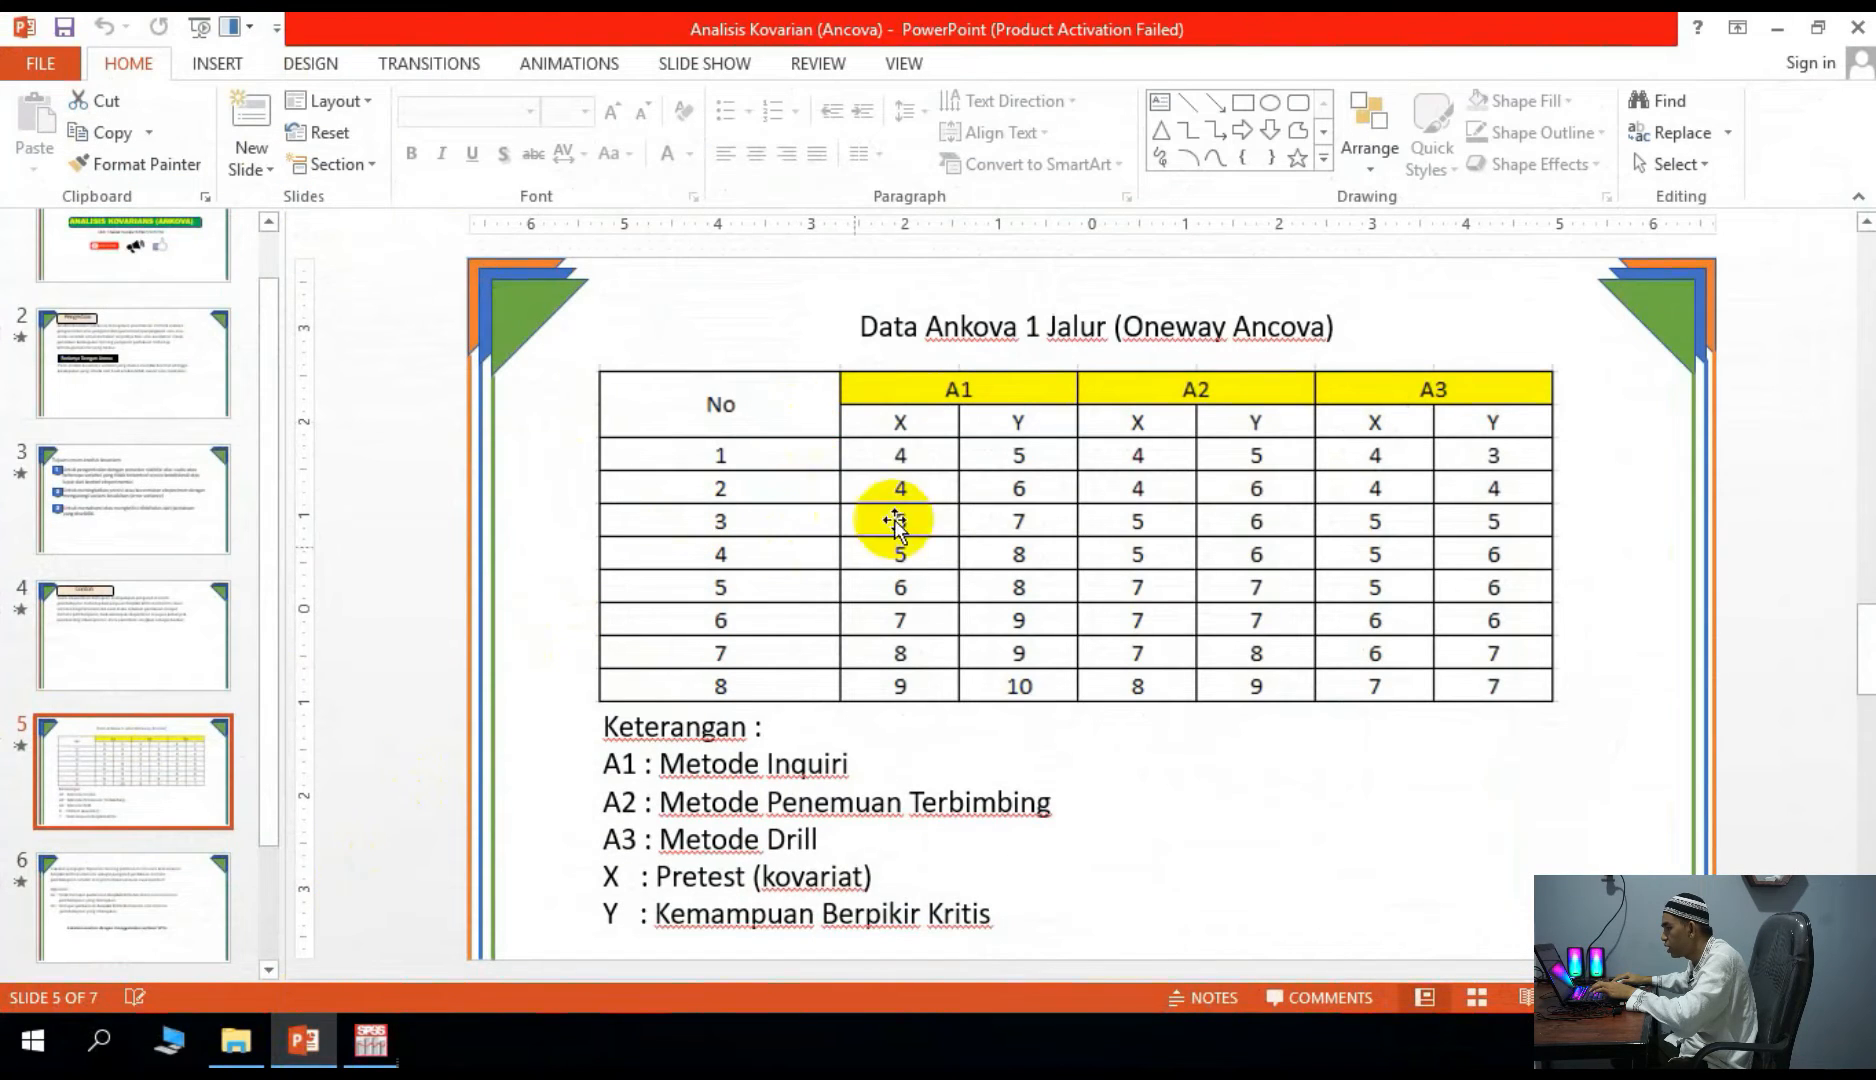
click(1816, 28)
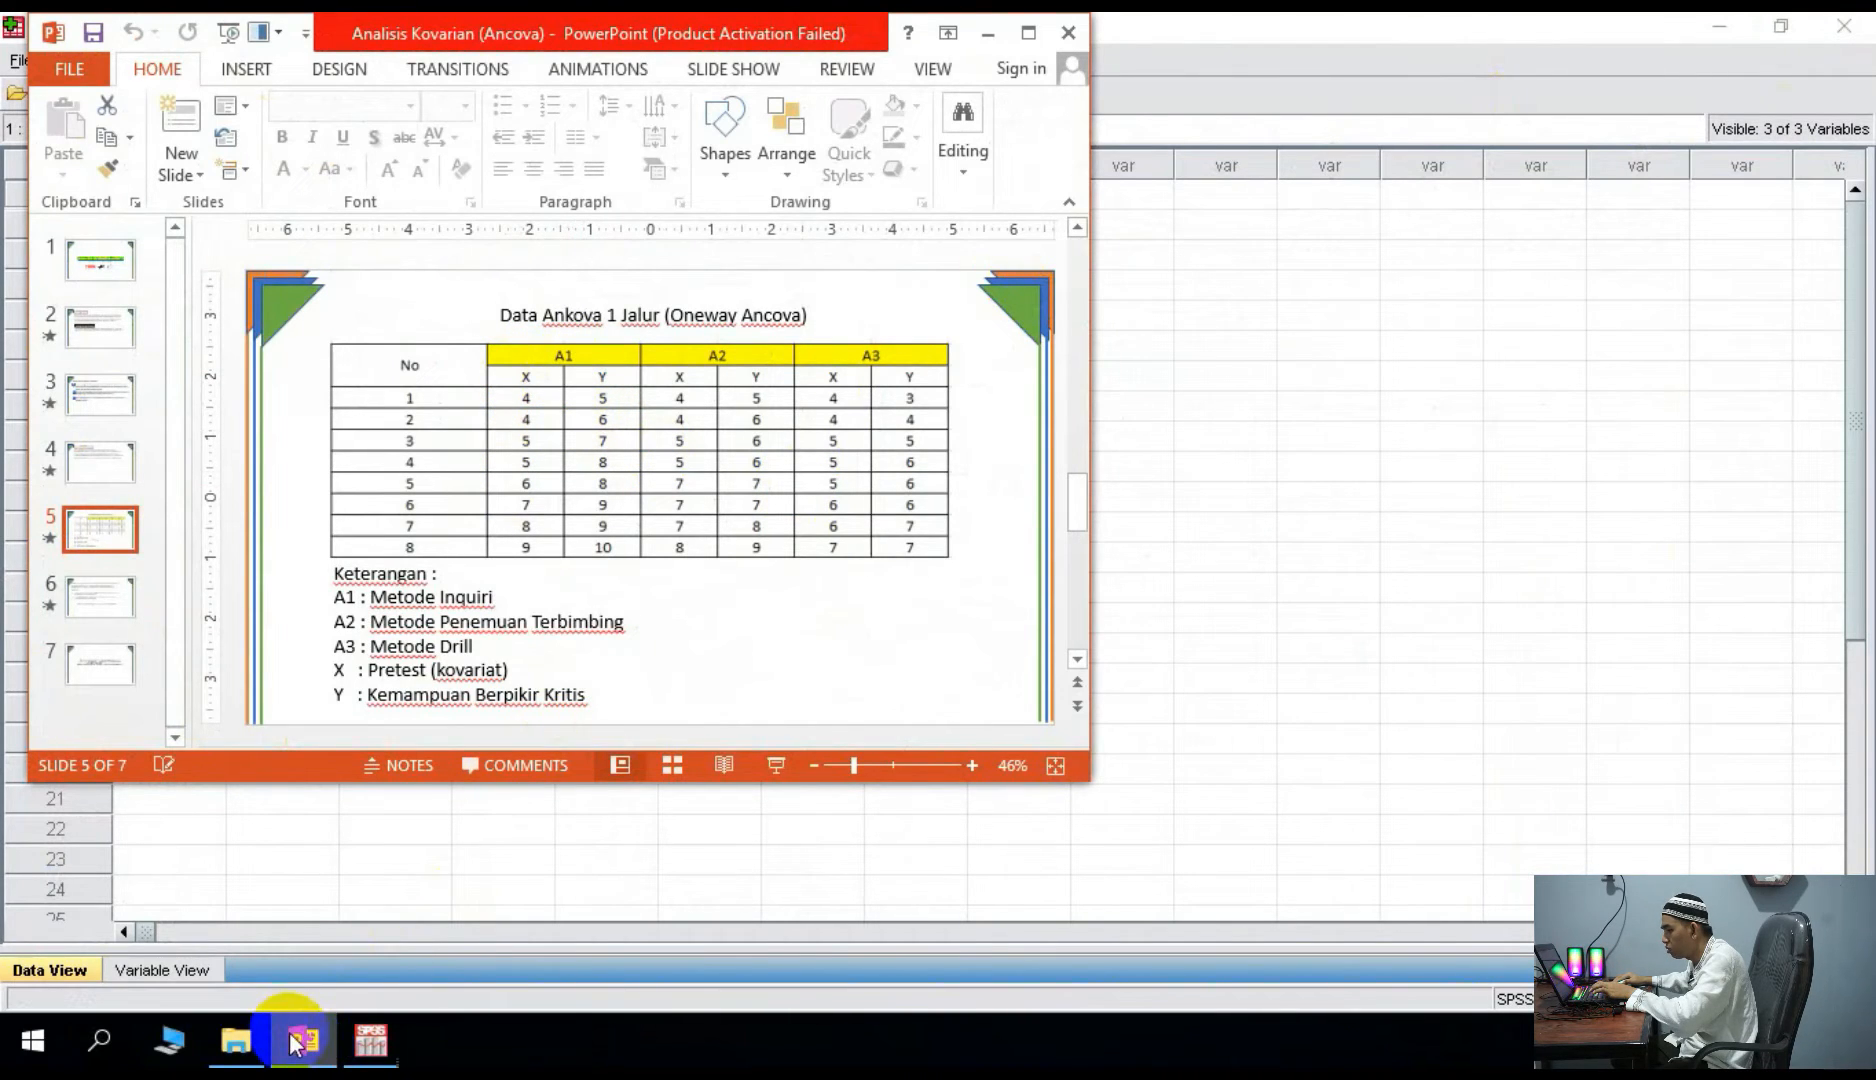
click(371, 1041)
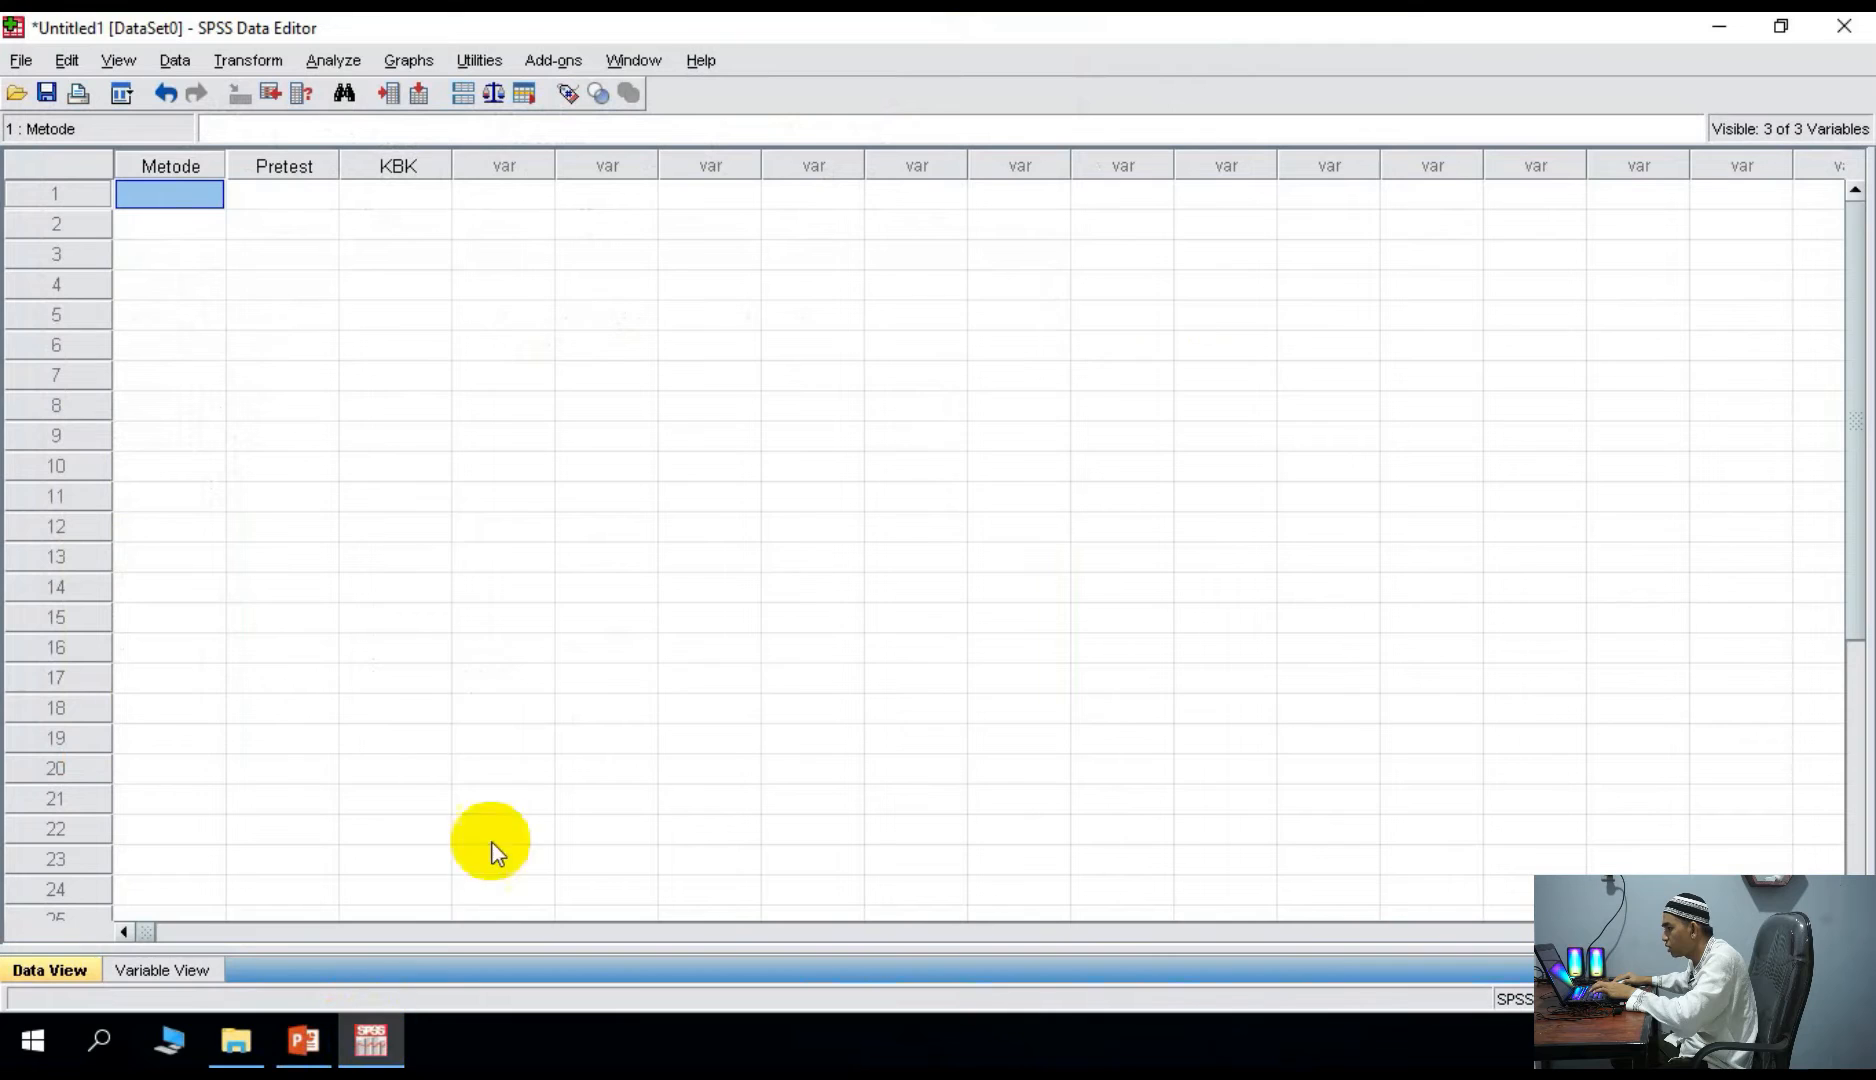
click(1781, 26)
drag(731, 228, 1087, 129)
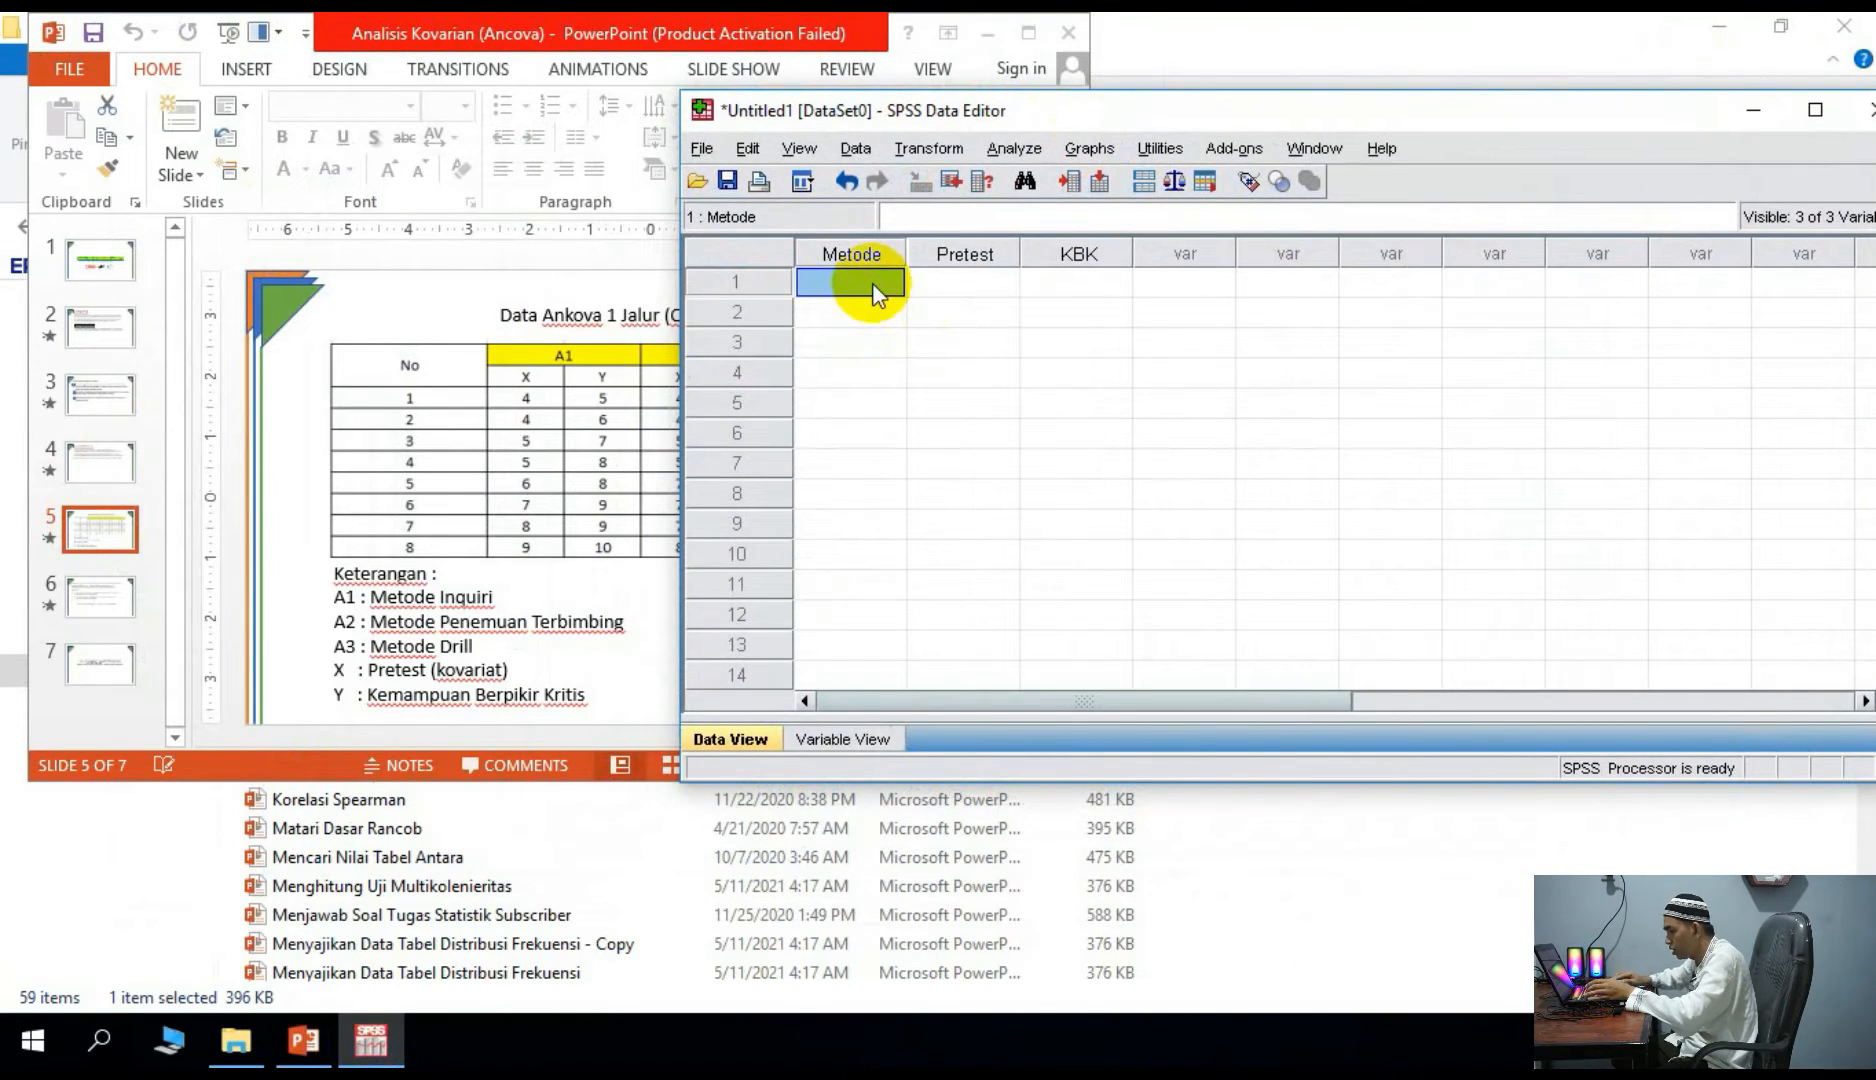
- Enter 1 in the Metode column for cases 1 to 8
text(1)
key(Return)
text(1)
key(Return)
text(1)
key(Return)
text(1)
key(Return)
text(1)
key(Return)
text(1)
key(Return)
text(1)
key(Return)
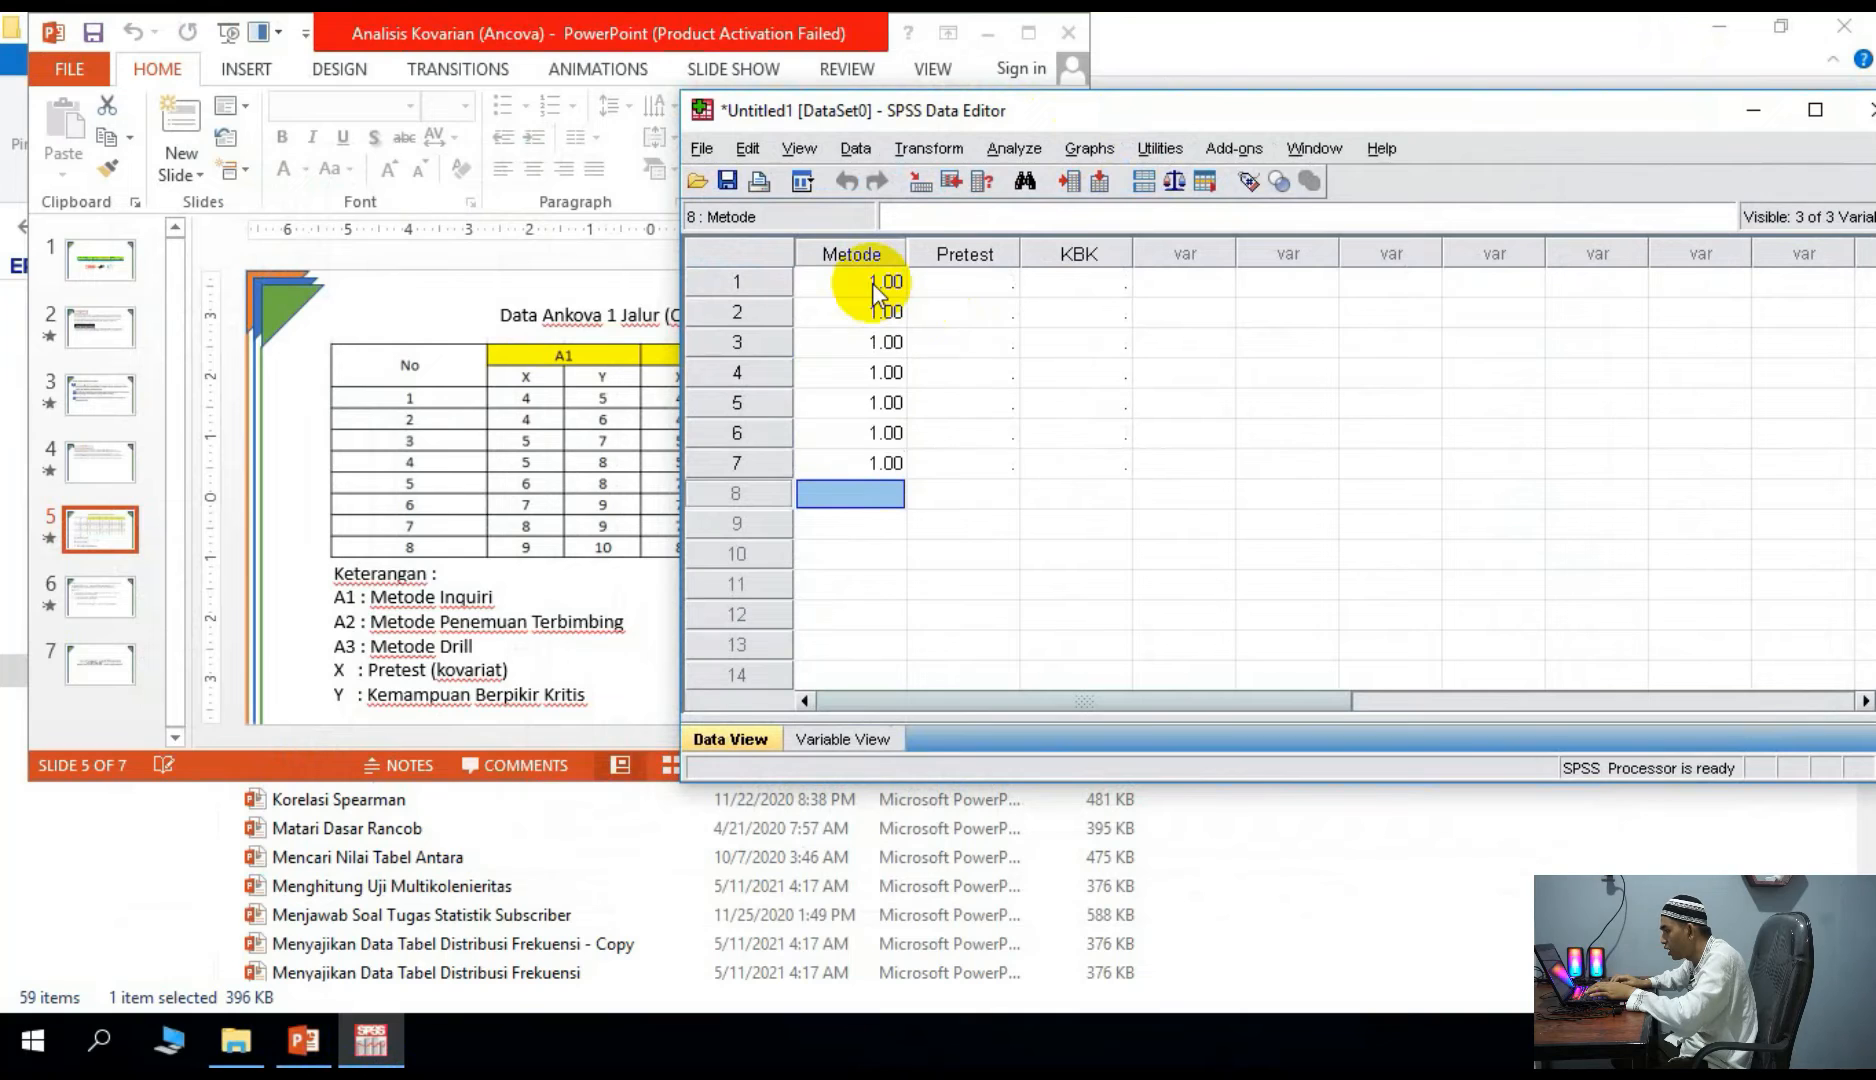
text(1)
key(Tab)
- Enter the A1 group's X scores 4, 4, 5, 5, 6, 7, 8 and 9 in the Pretest column for cases 1 to 8
key(Down)
key(Down)
key(Down)
key(Down)
key(Down)
key(Up)
key(Up)
key(Up)
key(Up)
key(Up)
key(Up)
key(Up)
key(Up)
key(Up)
key(Up)
key(Up)
key(Up)
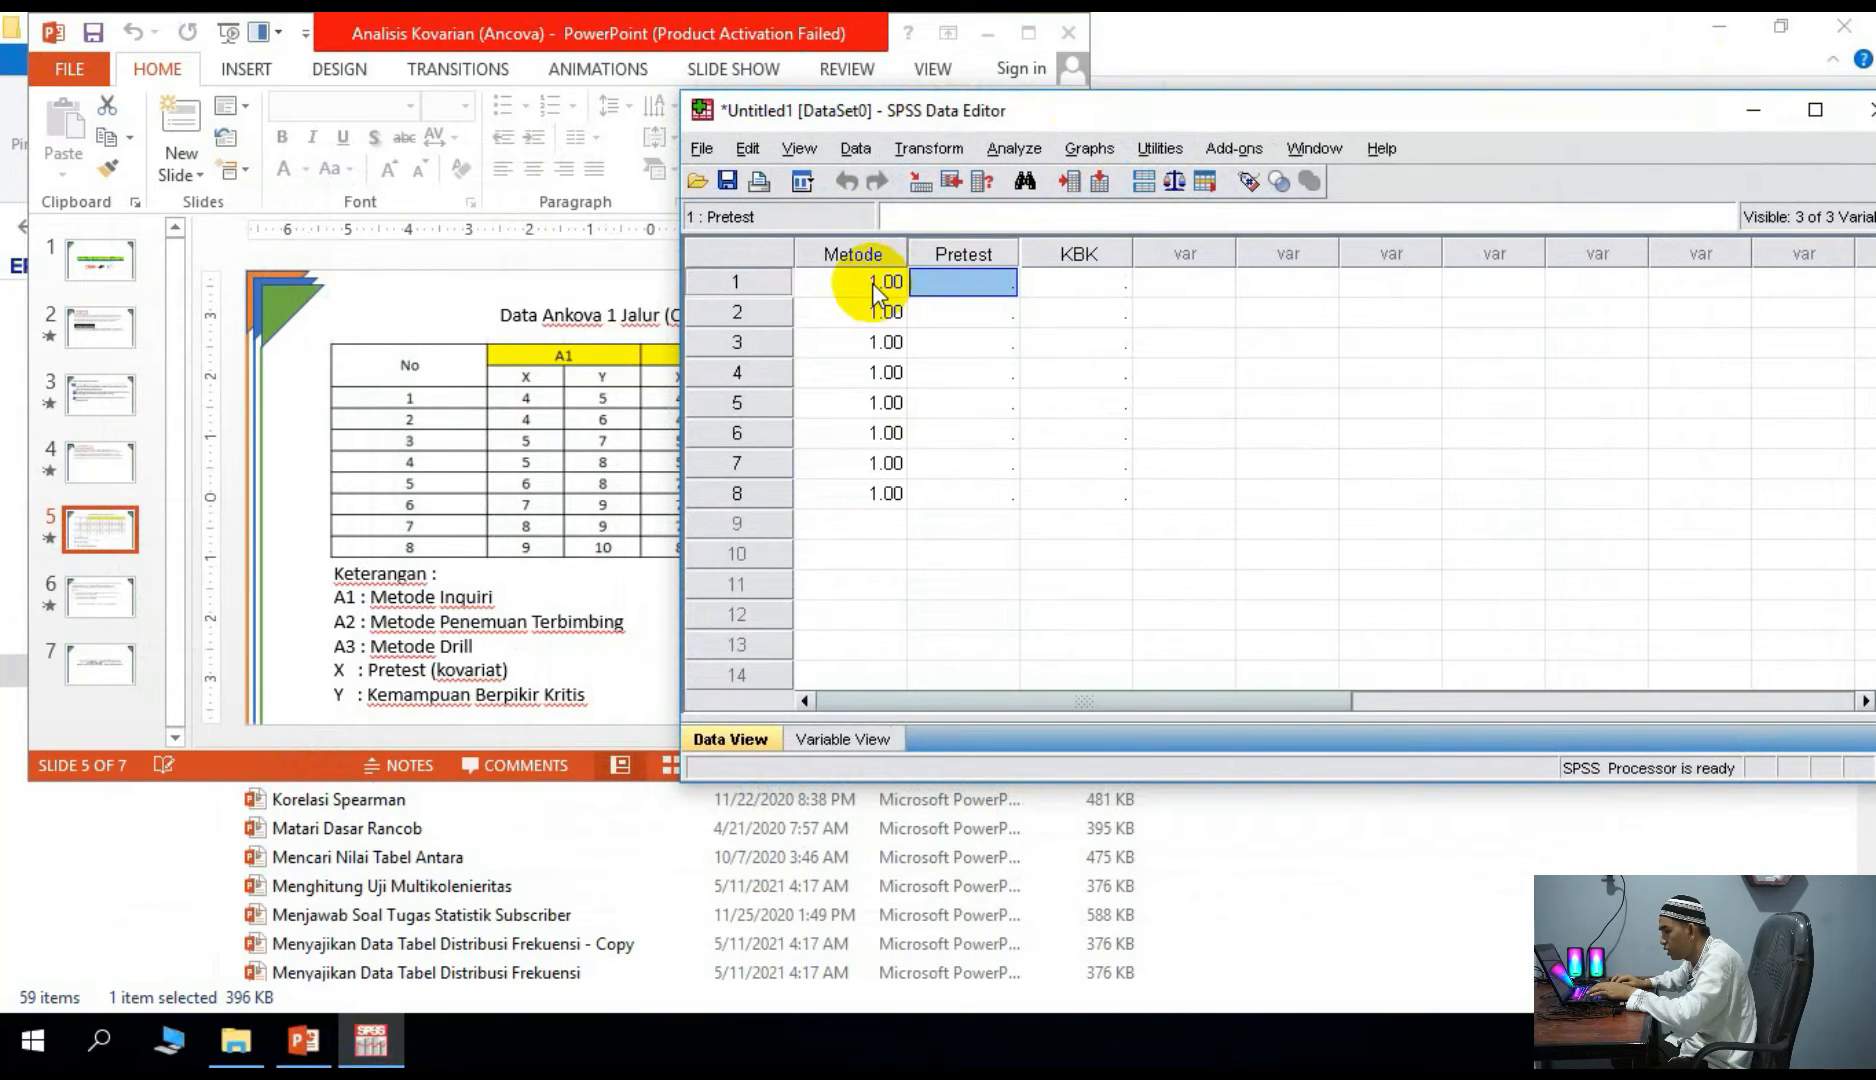
text(4)
key(Return)
text(4)
key(Return)
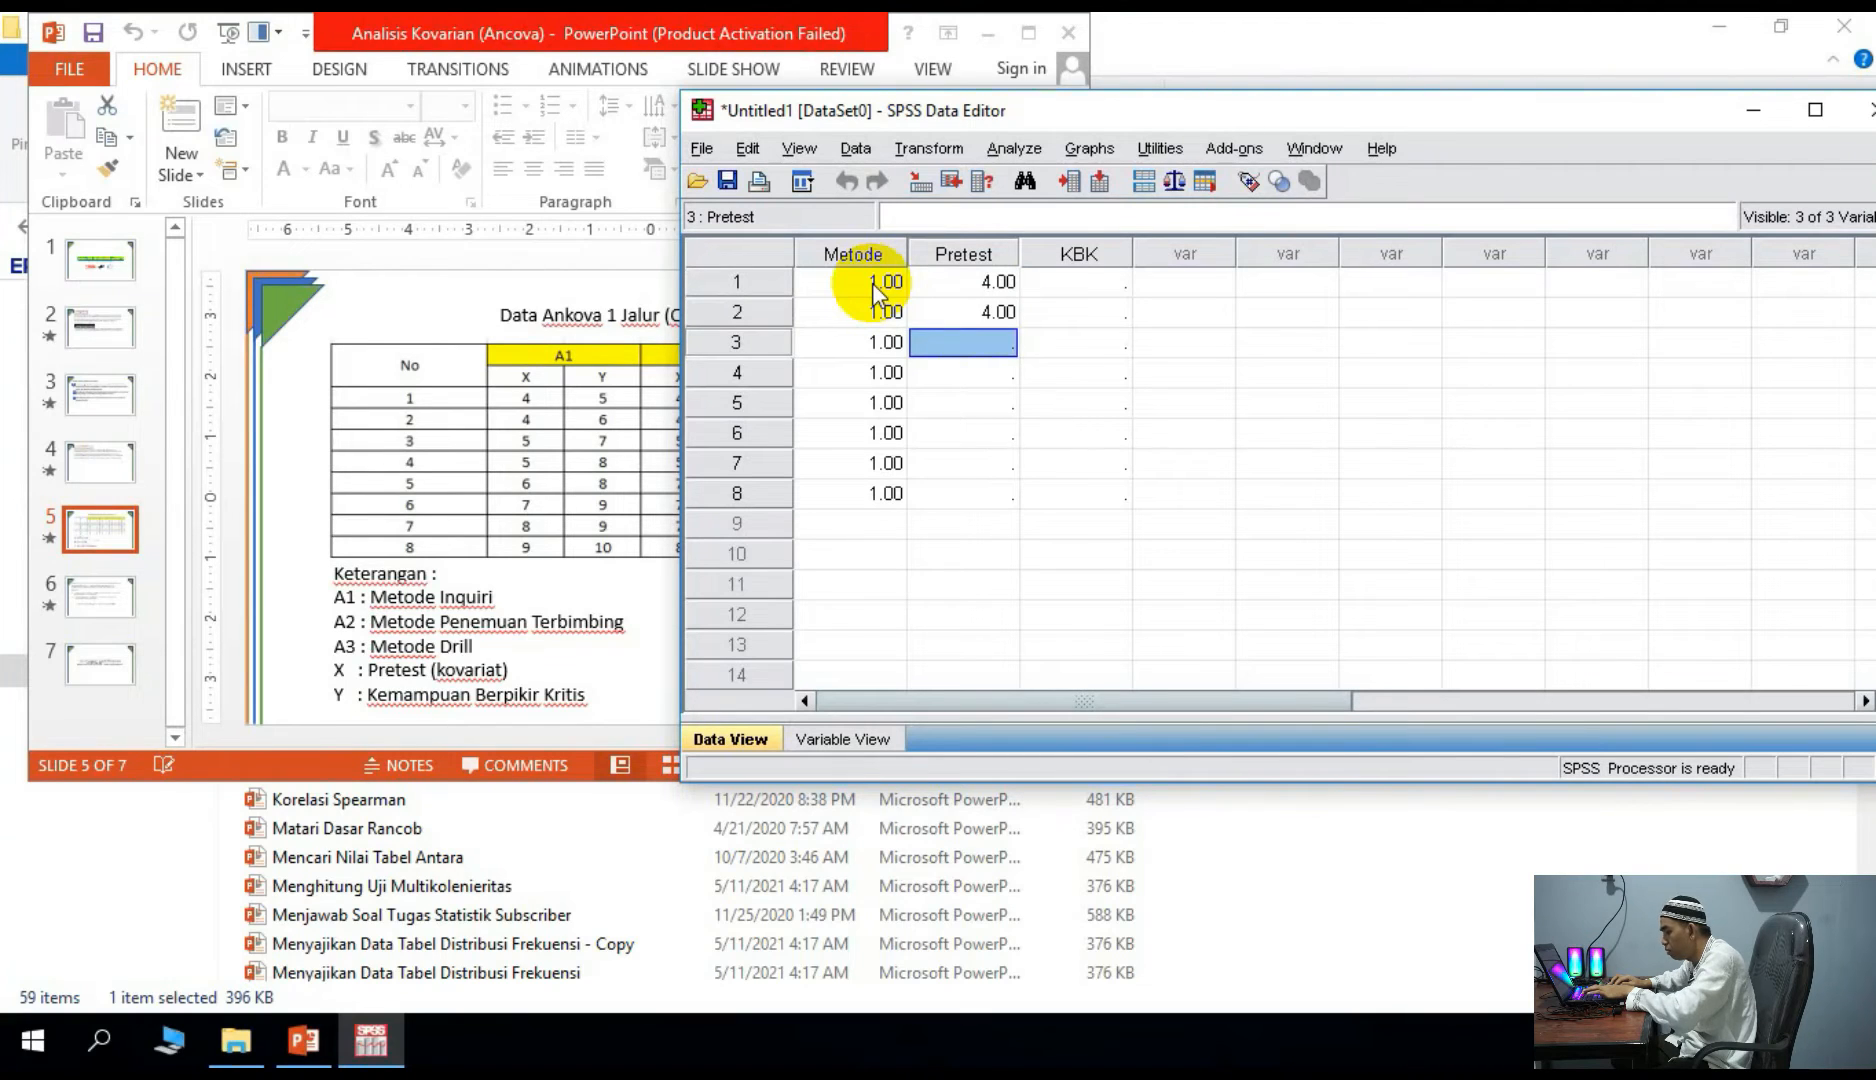
text(5)
key(Return)
text(5)
key(Return)
text(6)
key(Return)
text(7)
key(Return)
text(8)
key(Return)
text(9)
key(Tab)
- Enter the A1 group's Y scores 5, 6, 7, 8, 8, 9, 9 and 10 in the KBK column for cases 1 to 8
key(Up)
key(Up)
key(Up)
key(Up)
key(Up)
key(Up)
key(Up)
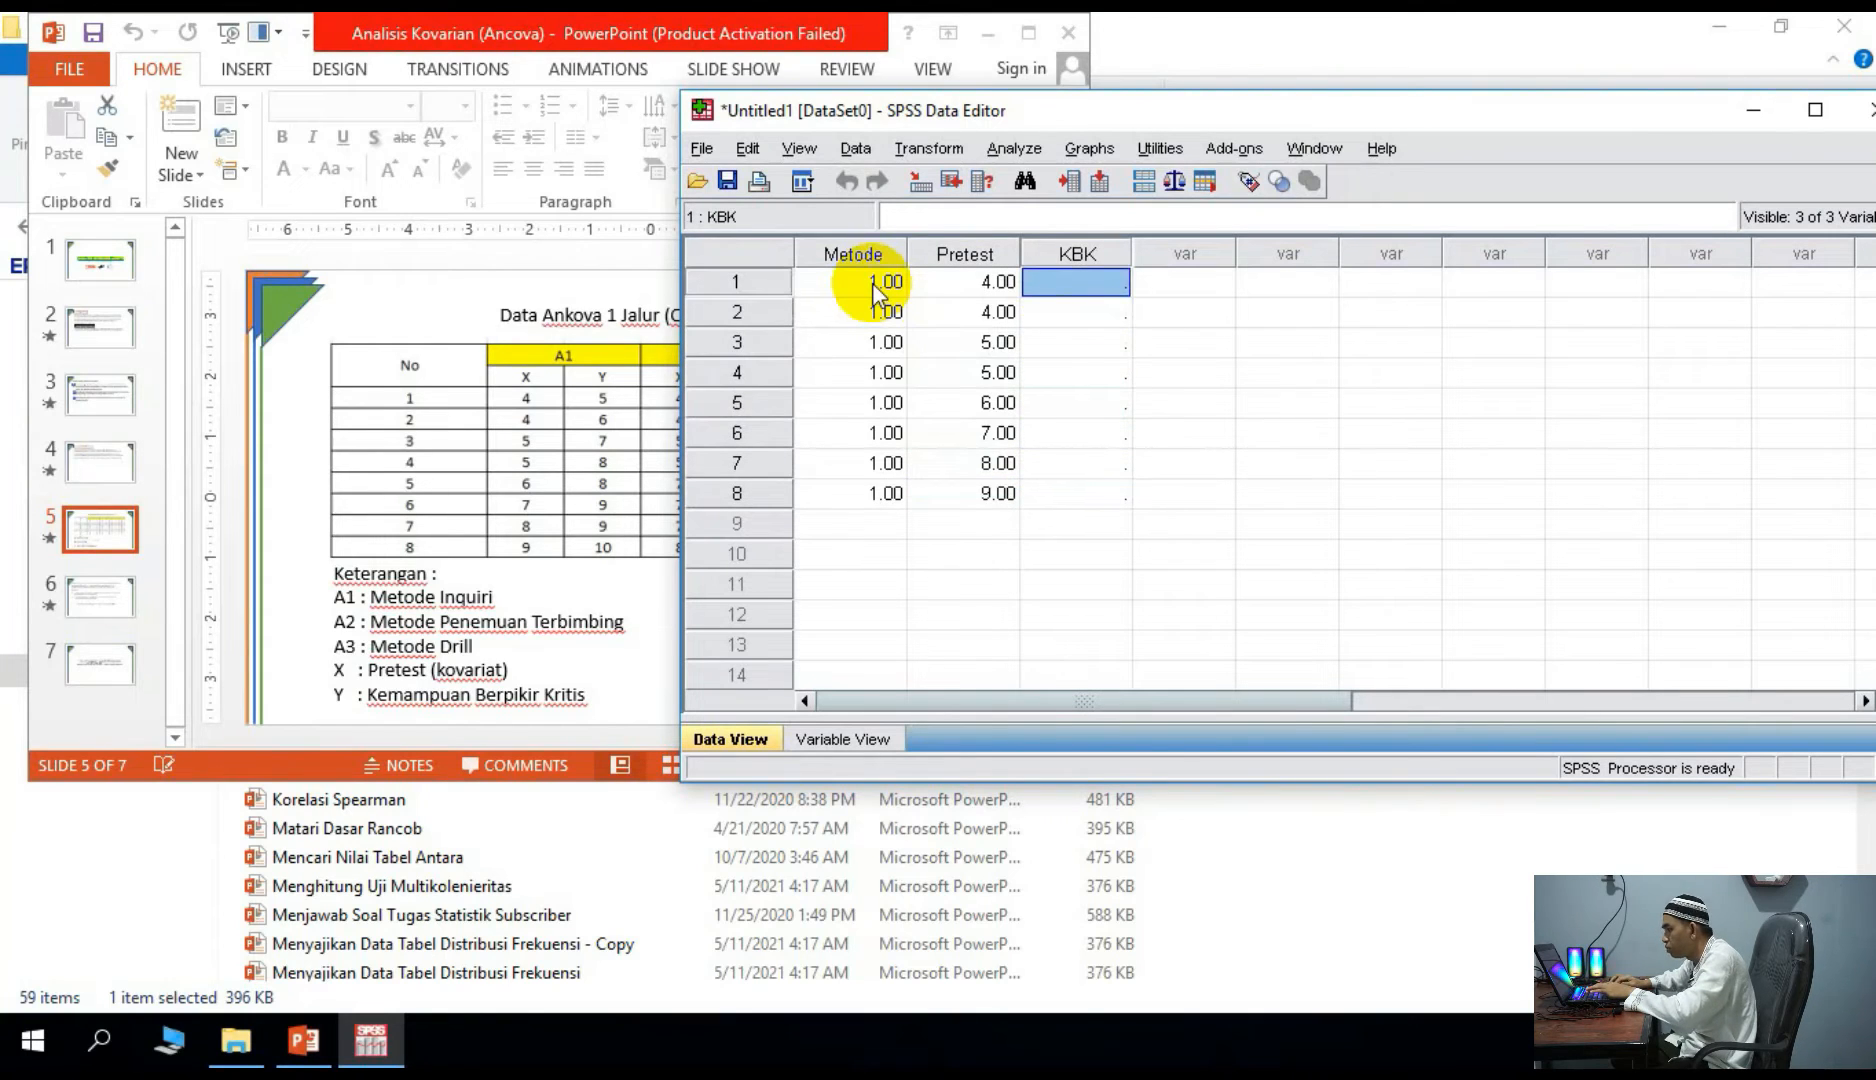
text(5)
key(Return)
text(6)
key(Return)
text(7)
key(Return)
text(8)
key(Return)
text(8)
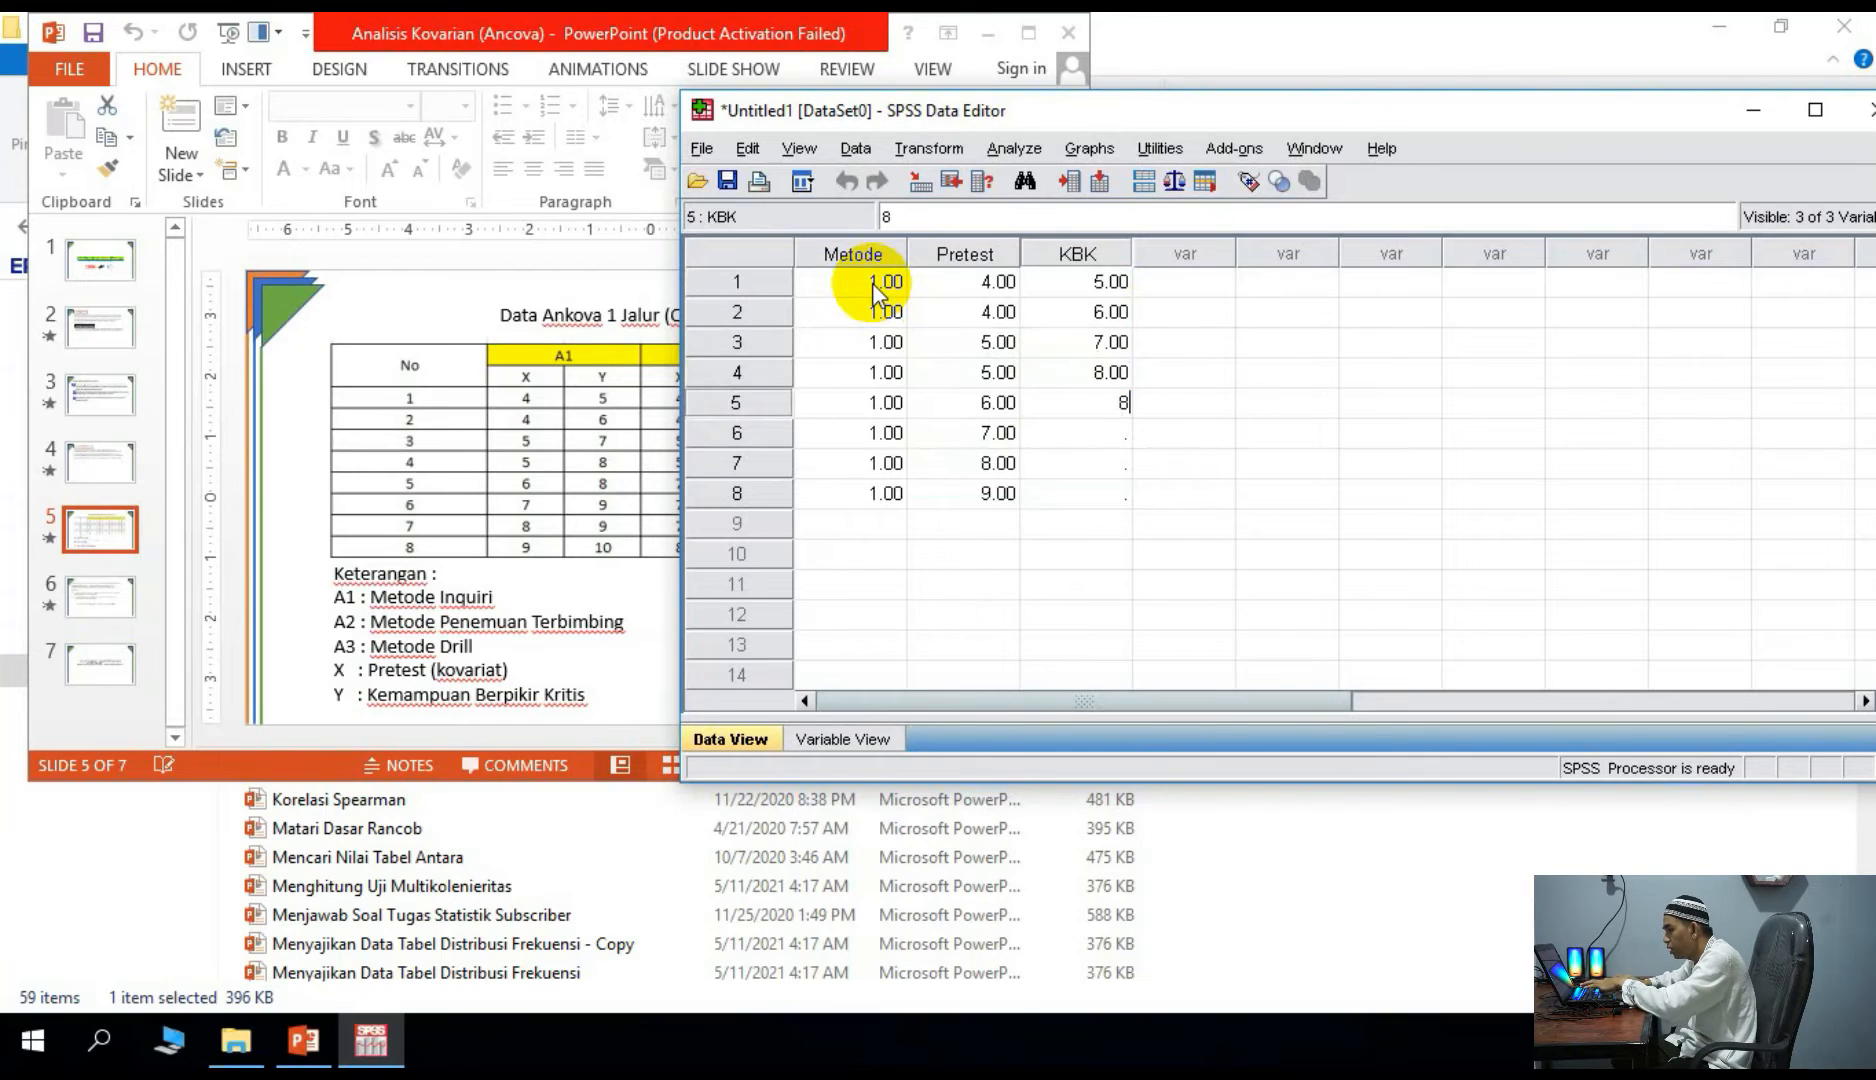
key(Return)
text(9)
key(Return)
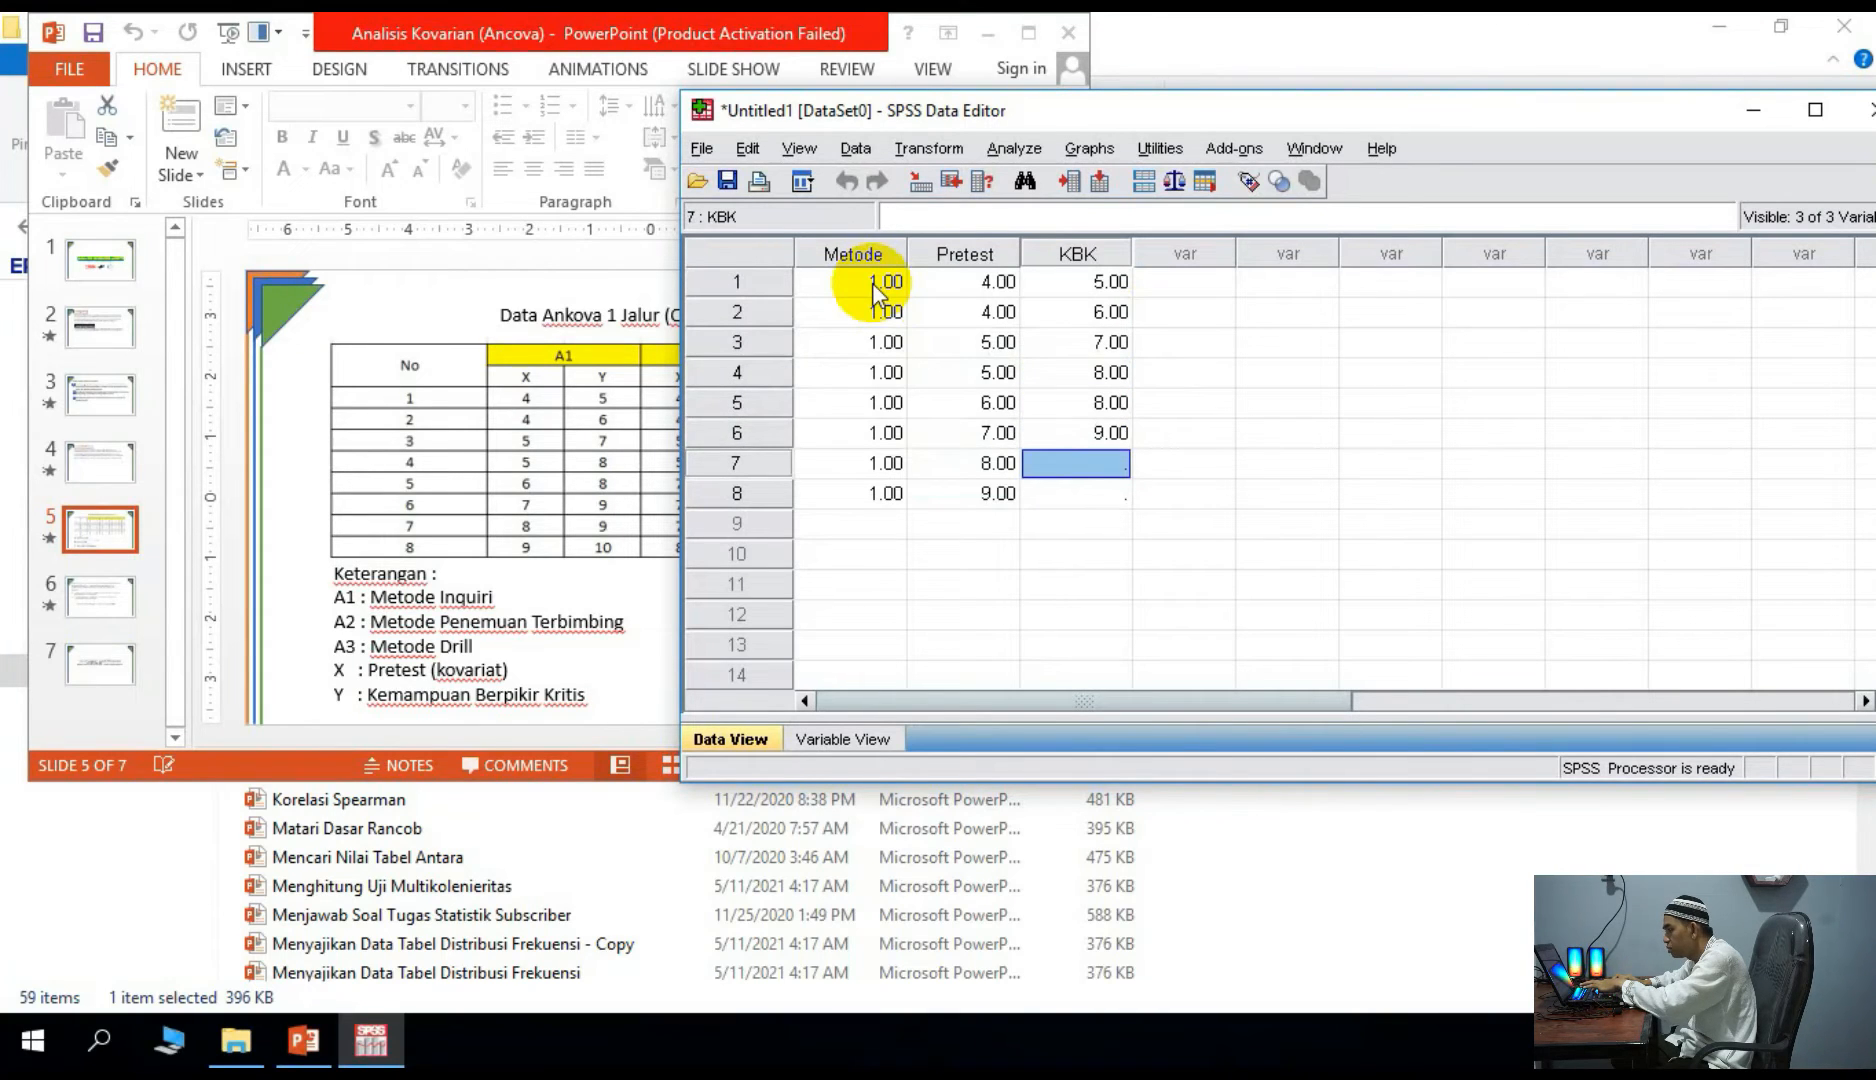
text(9)
key(Return)
text(10)
key(Return)
key(Left)
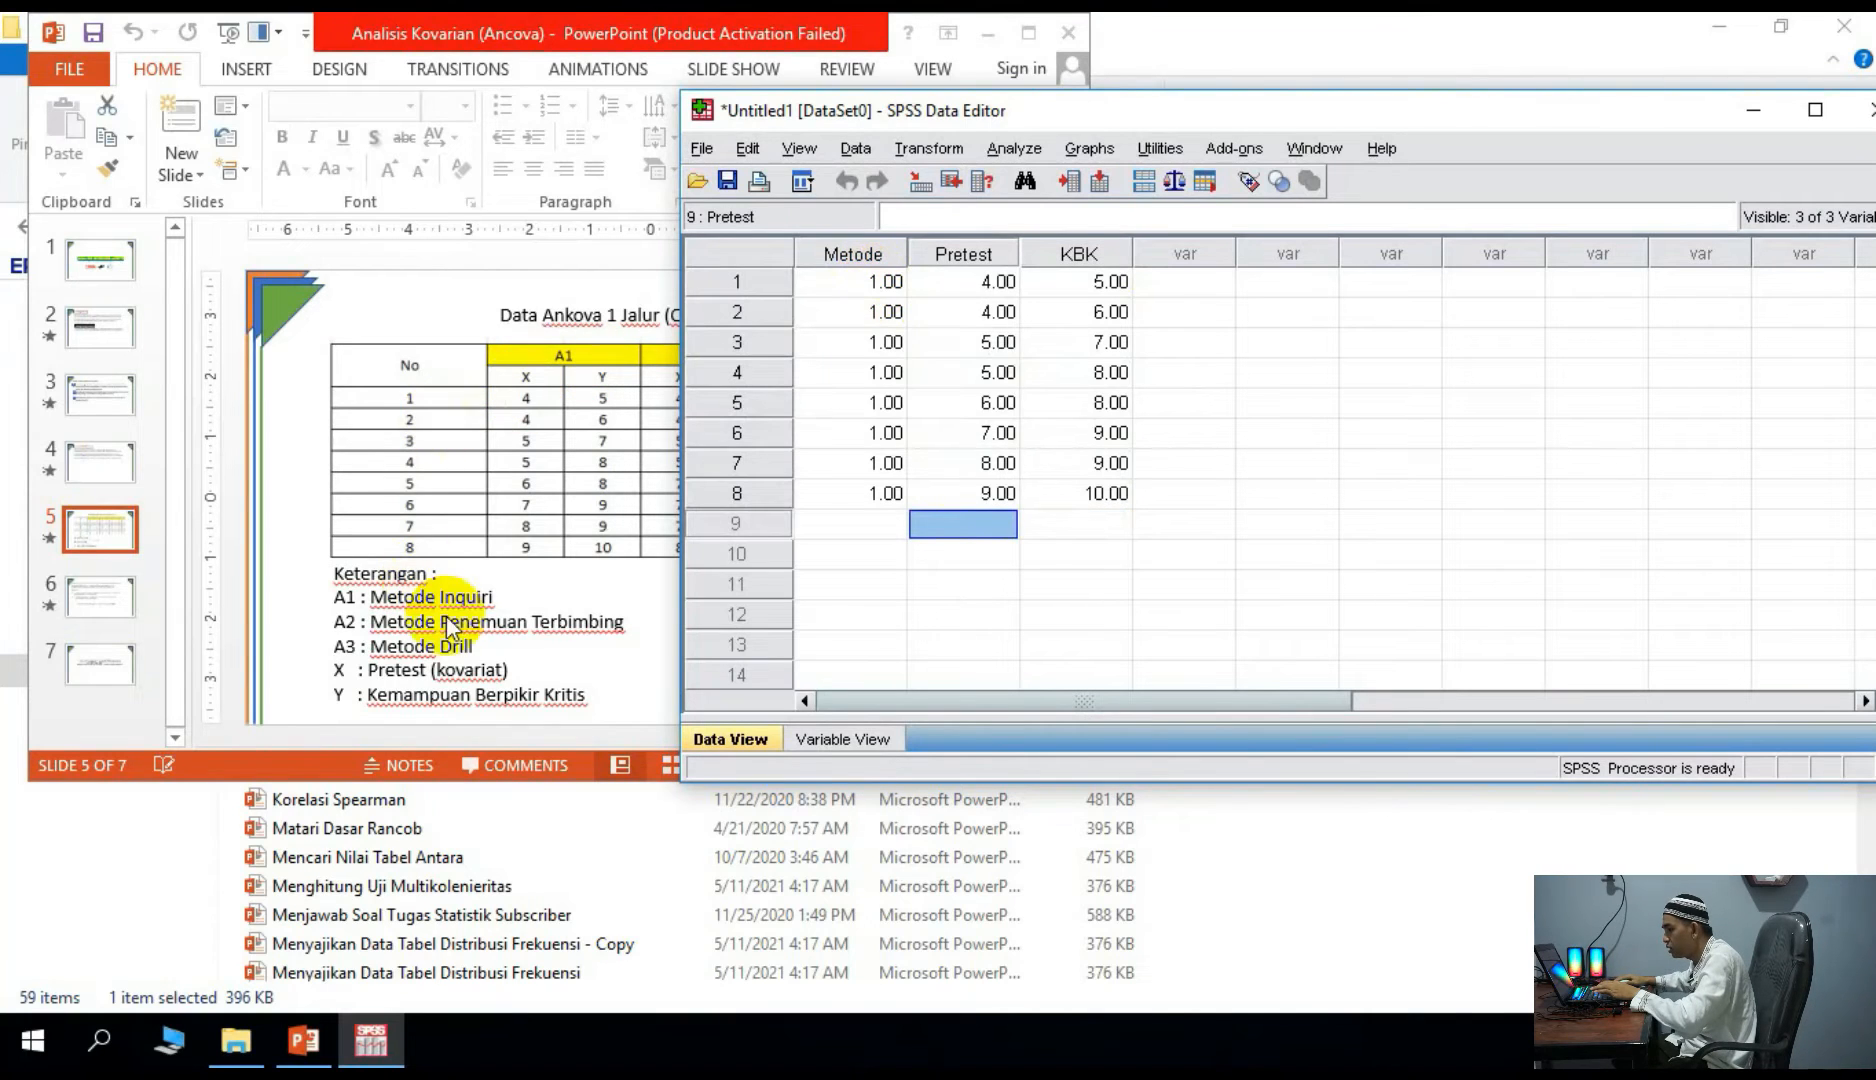
- Shift the PowerPoint window so the slide's A2 and A3 columns can be read beside SPSS, and return to the data grid
click(446, 660)
drag(860, 38, 427, 42)
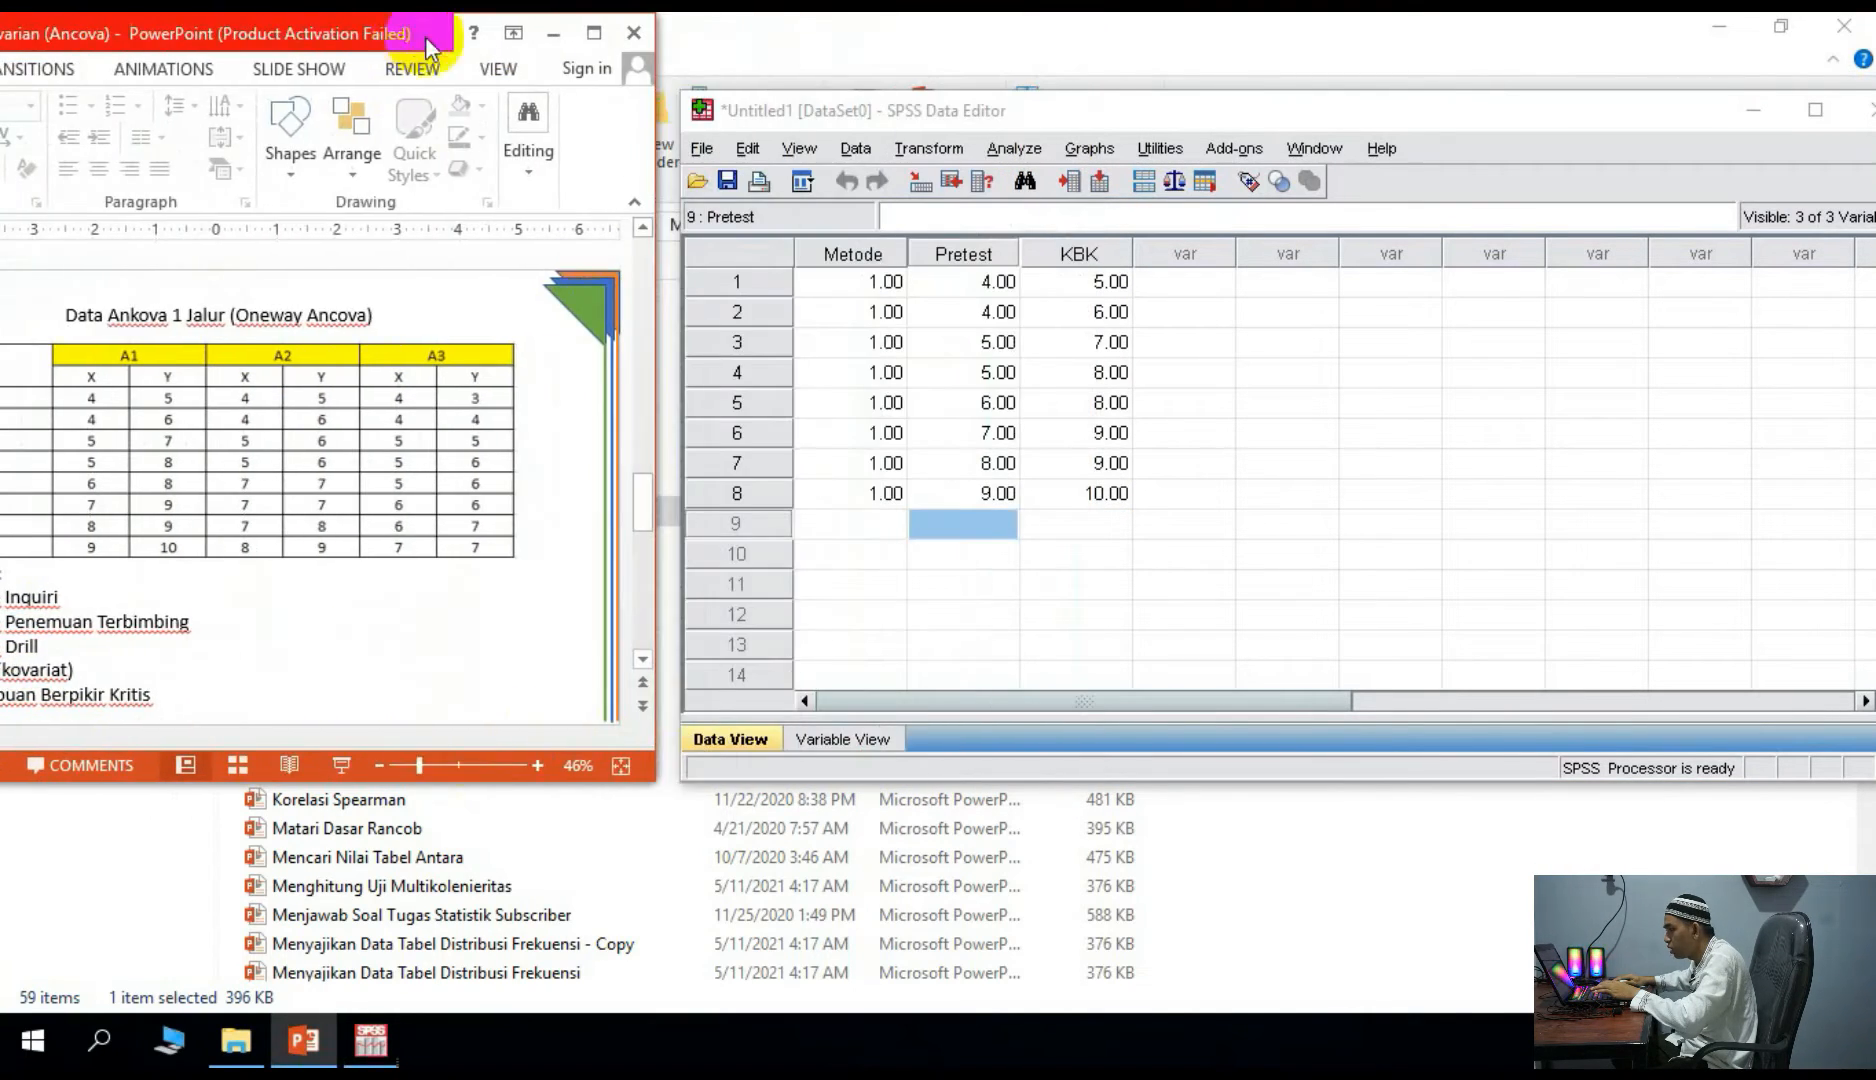
click(1035, 402)
- Enter 2 in the Metode column for cases 9 to 16
click(888, 526)
text(2 2)
key(Return)
text(2)
key(Return)
text(2)
key(Return)
text(2)
key(Return)
text(2)
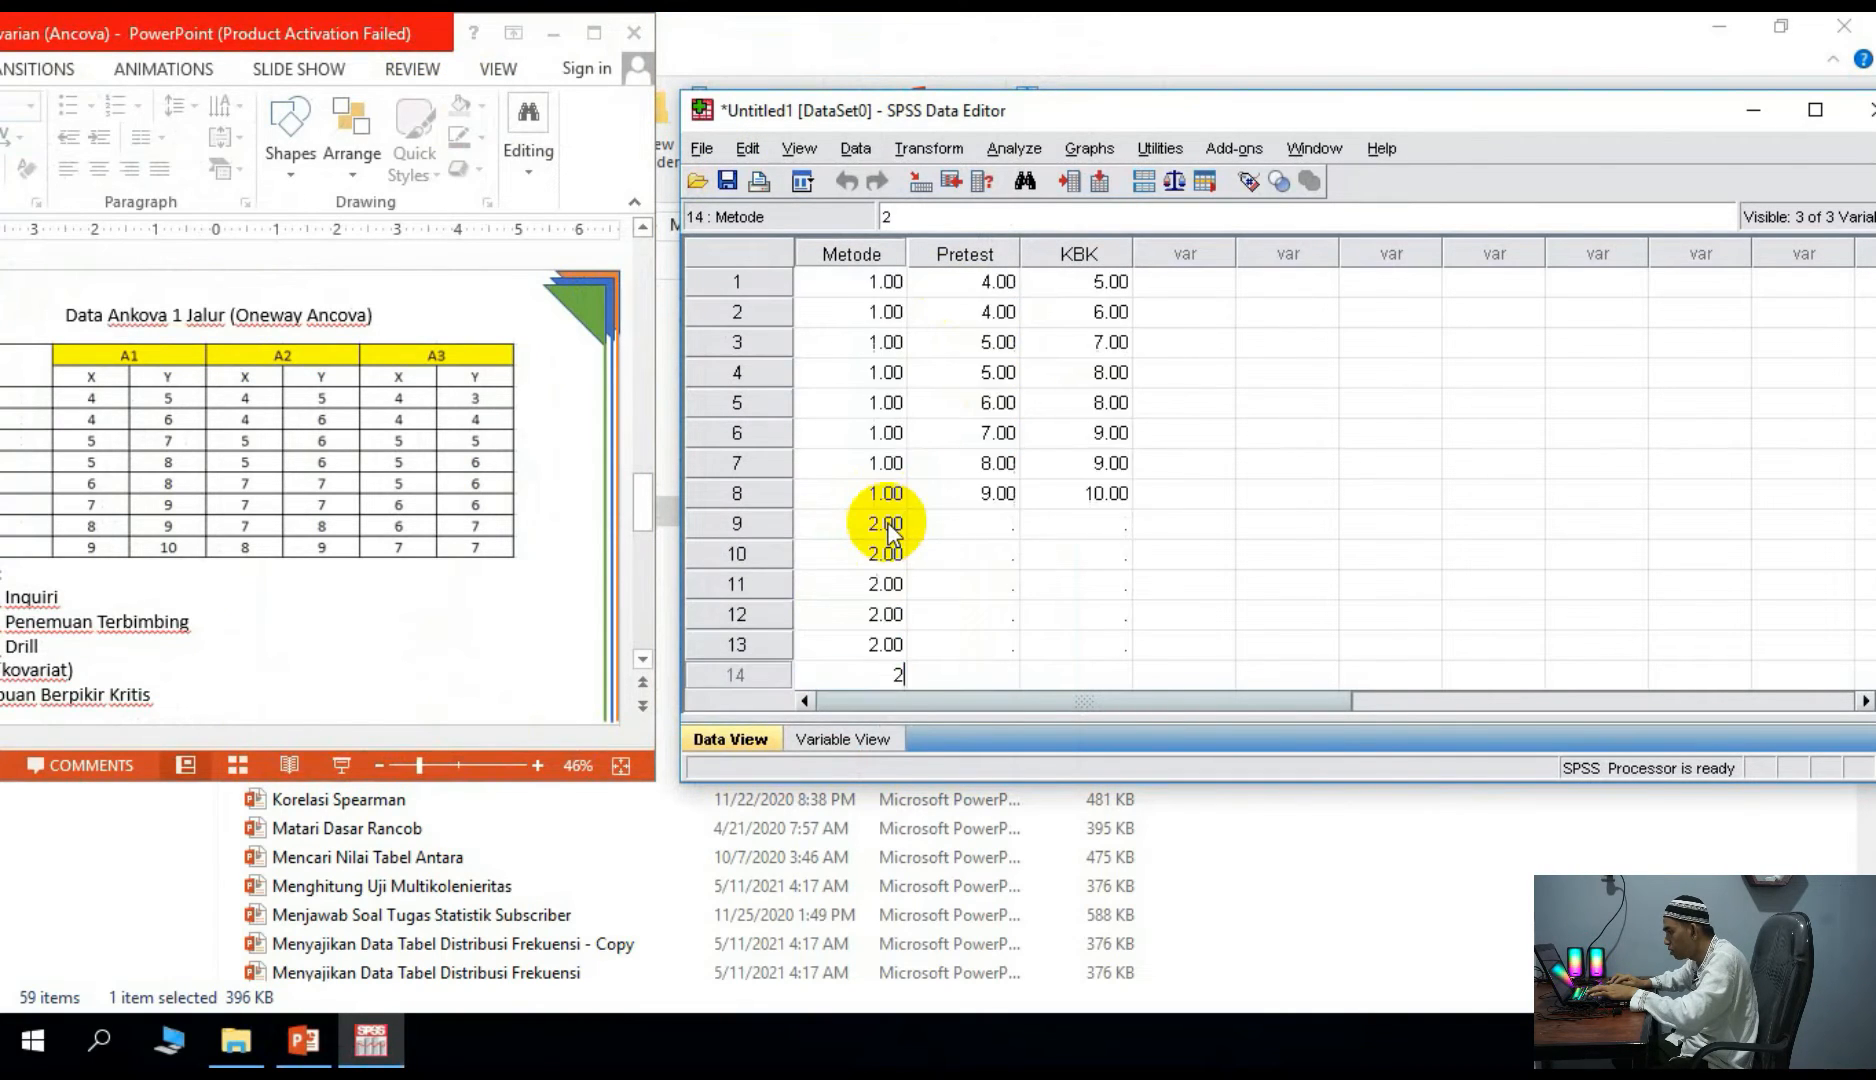
key(Return)
text(2)
key(Return)
text(2 2)
key(Tab)
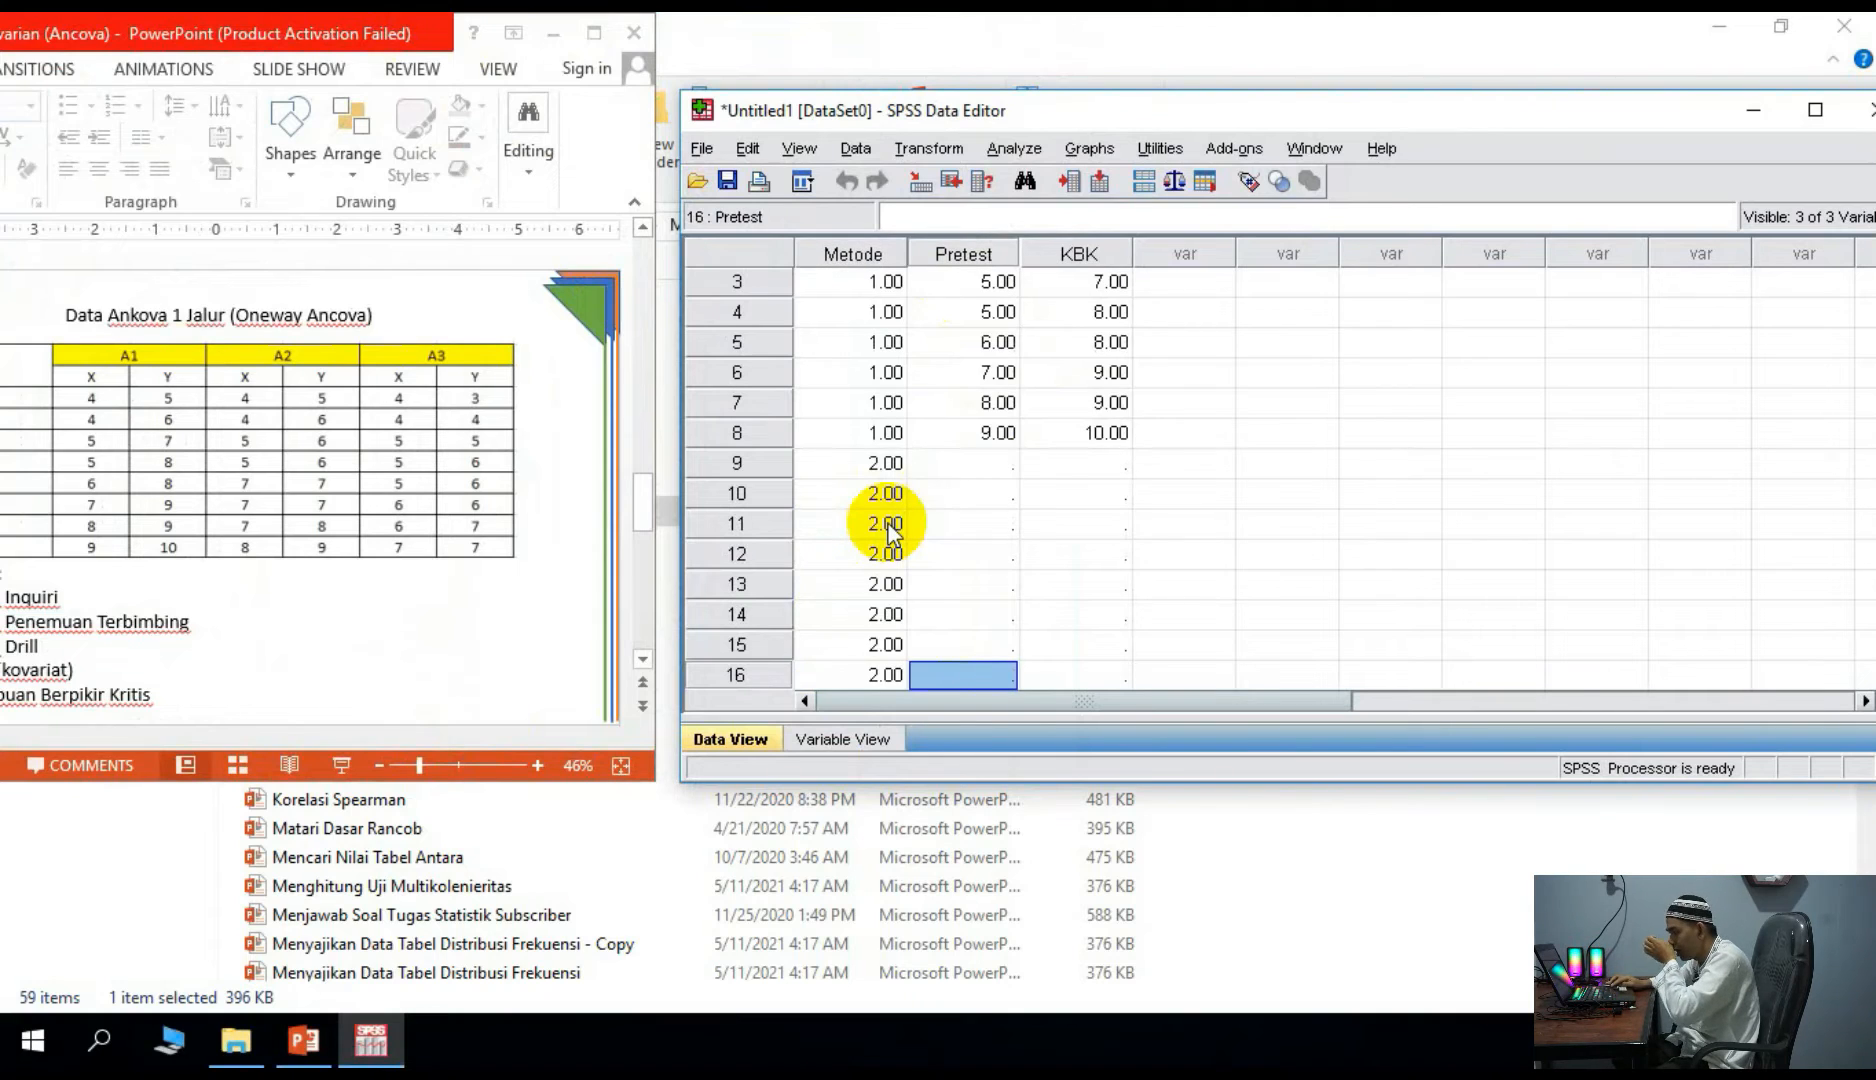
key(Down)
key(Down)
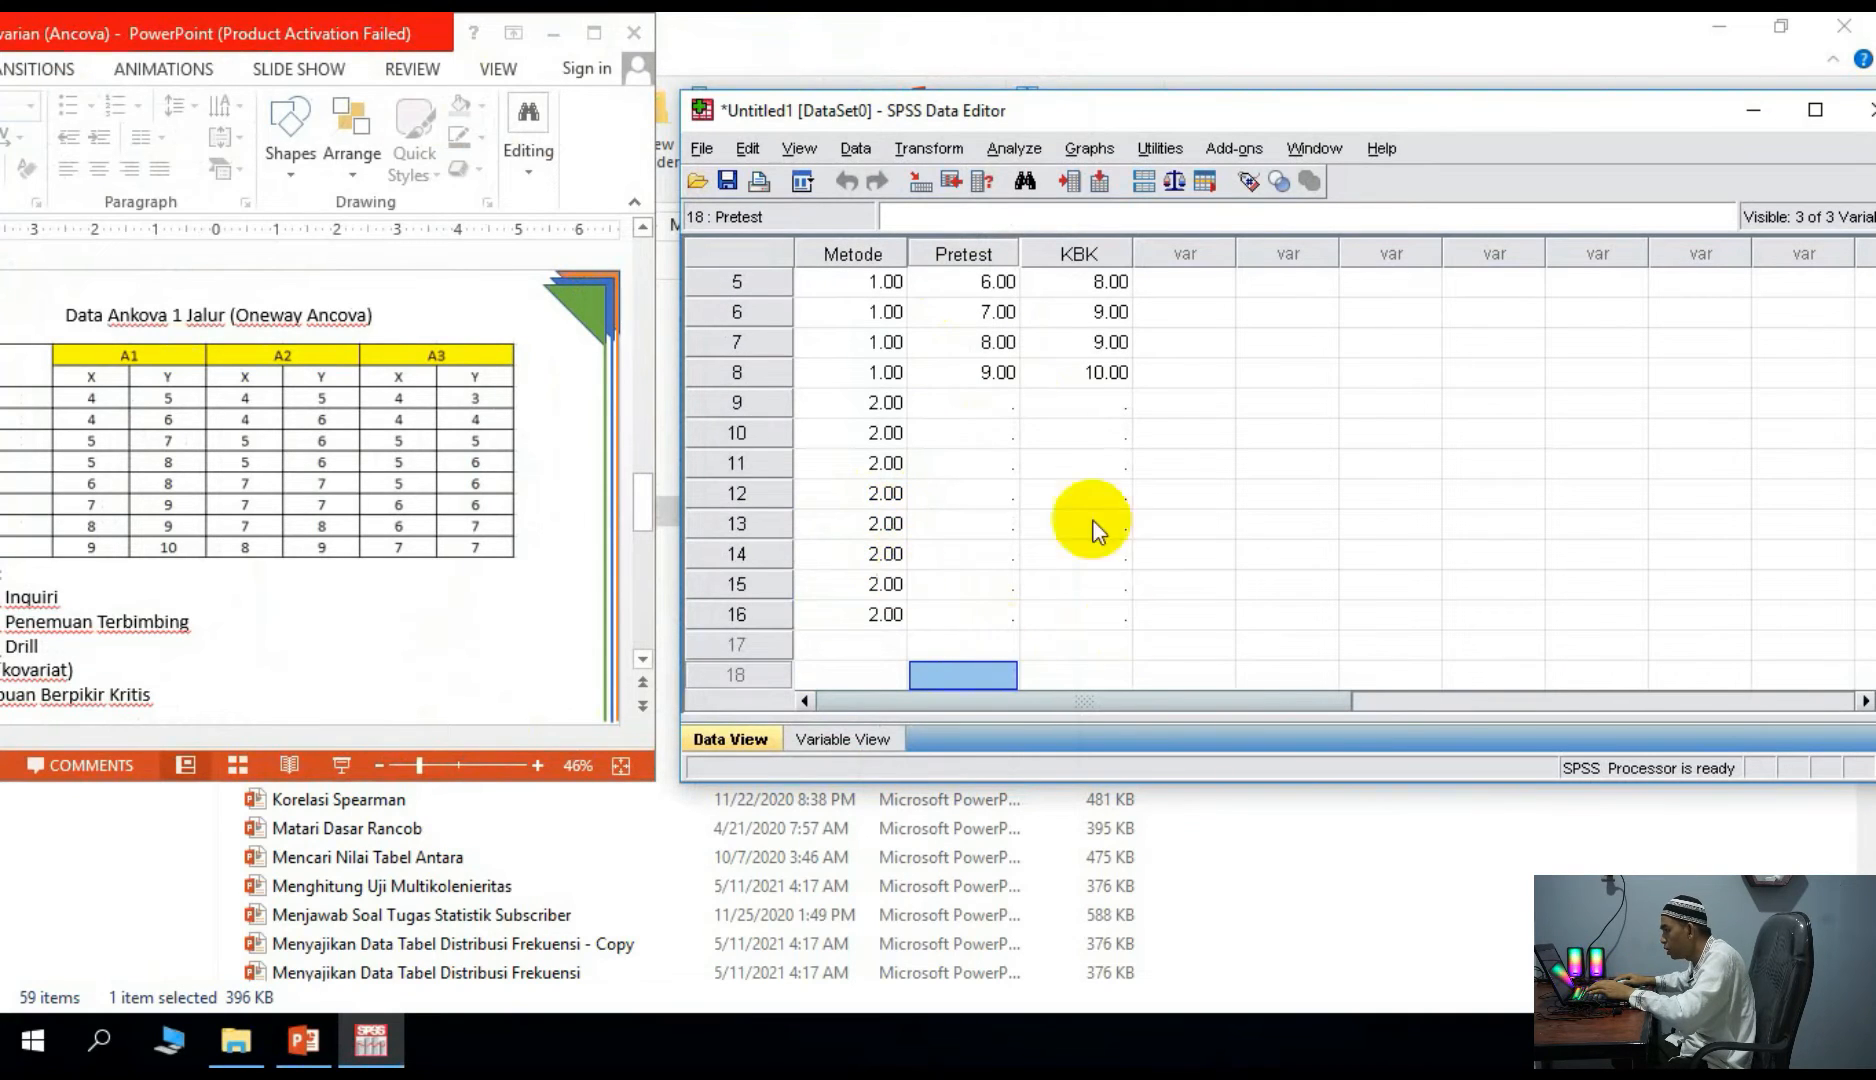
- Enter the A2 group's X scores 4, 4, 5, 5, 7, 7, 7 and 8 in the Pretest column for cases 9 to 16
click(1008, 402)
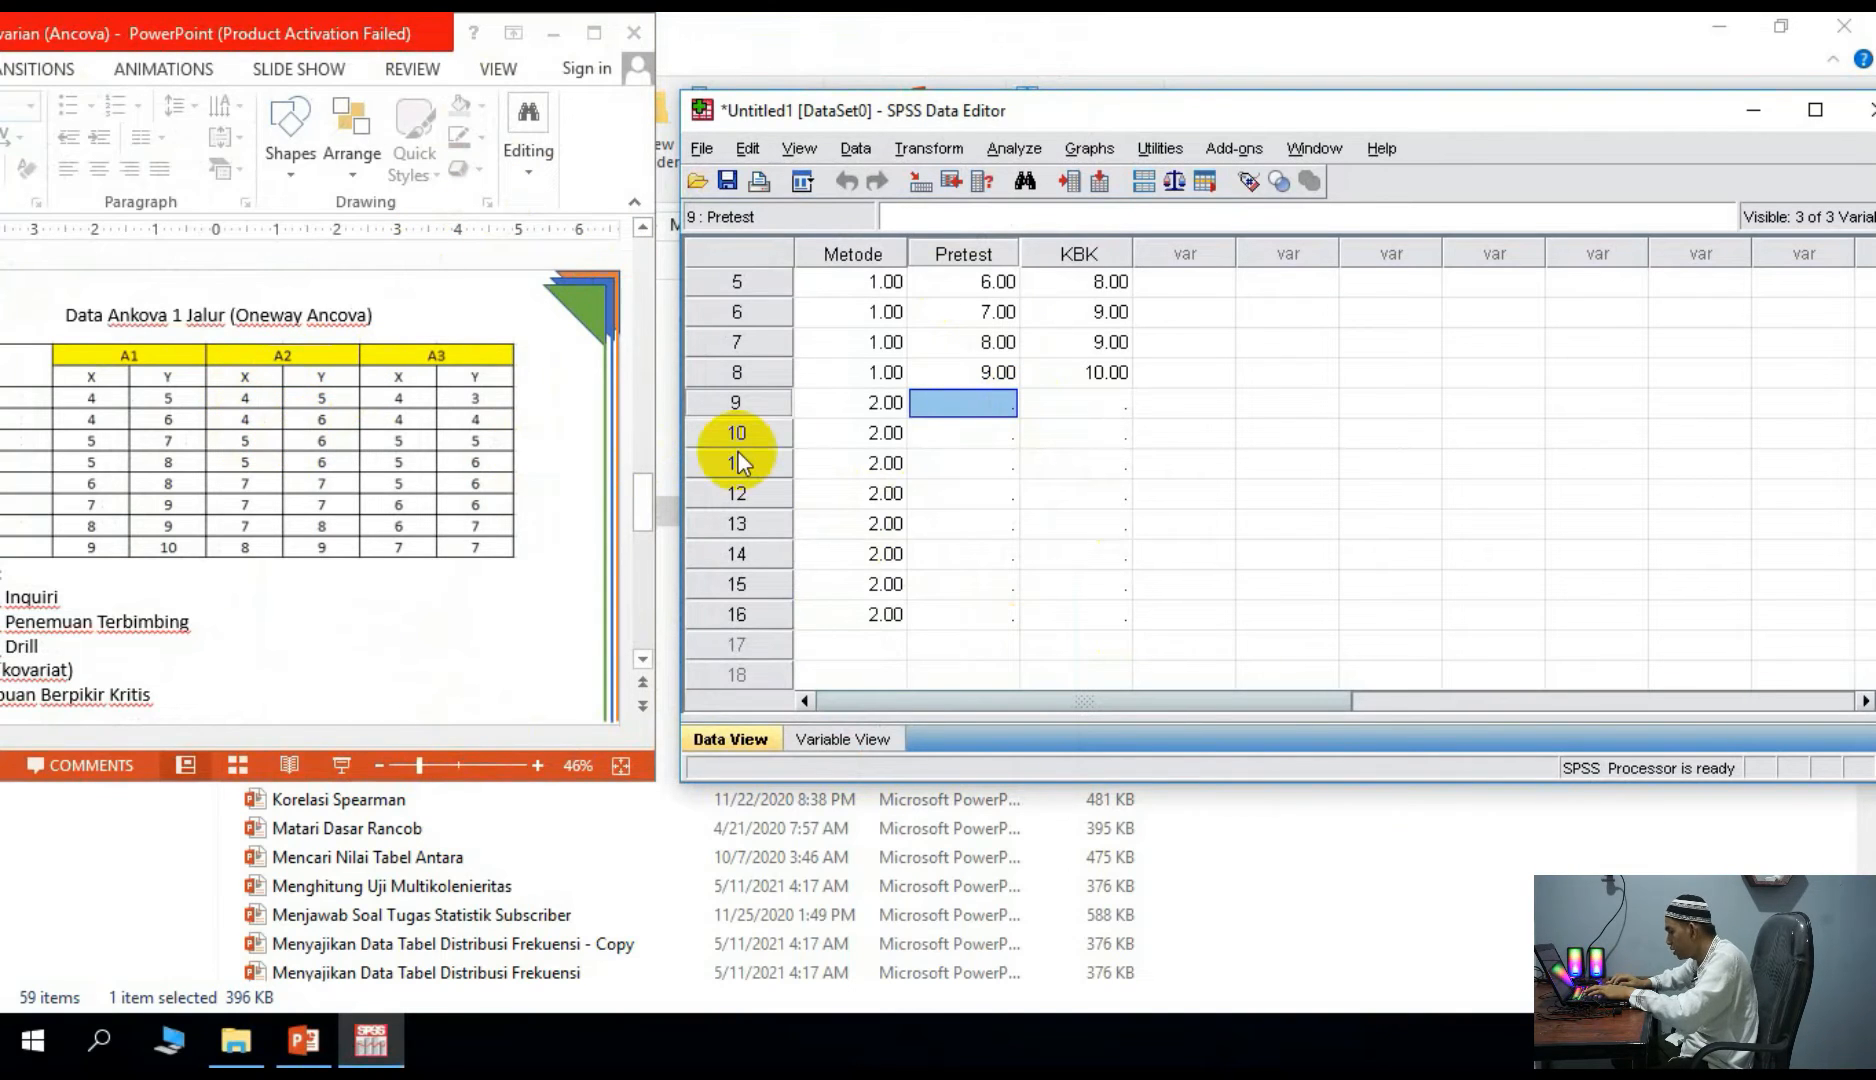
text(4)
key(Return)
text(4)
key(Return)
text(5)
key(Return)
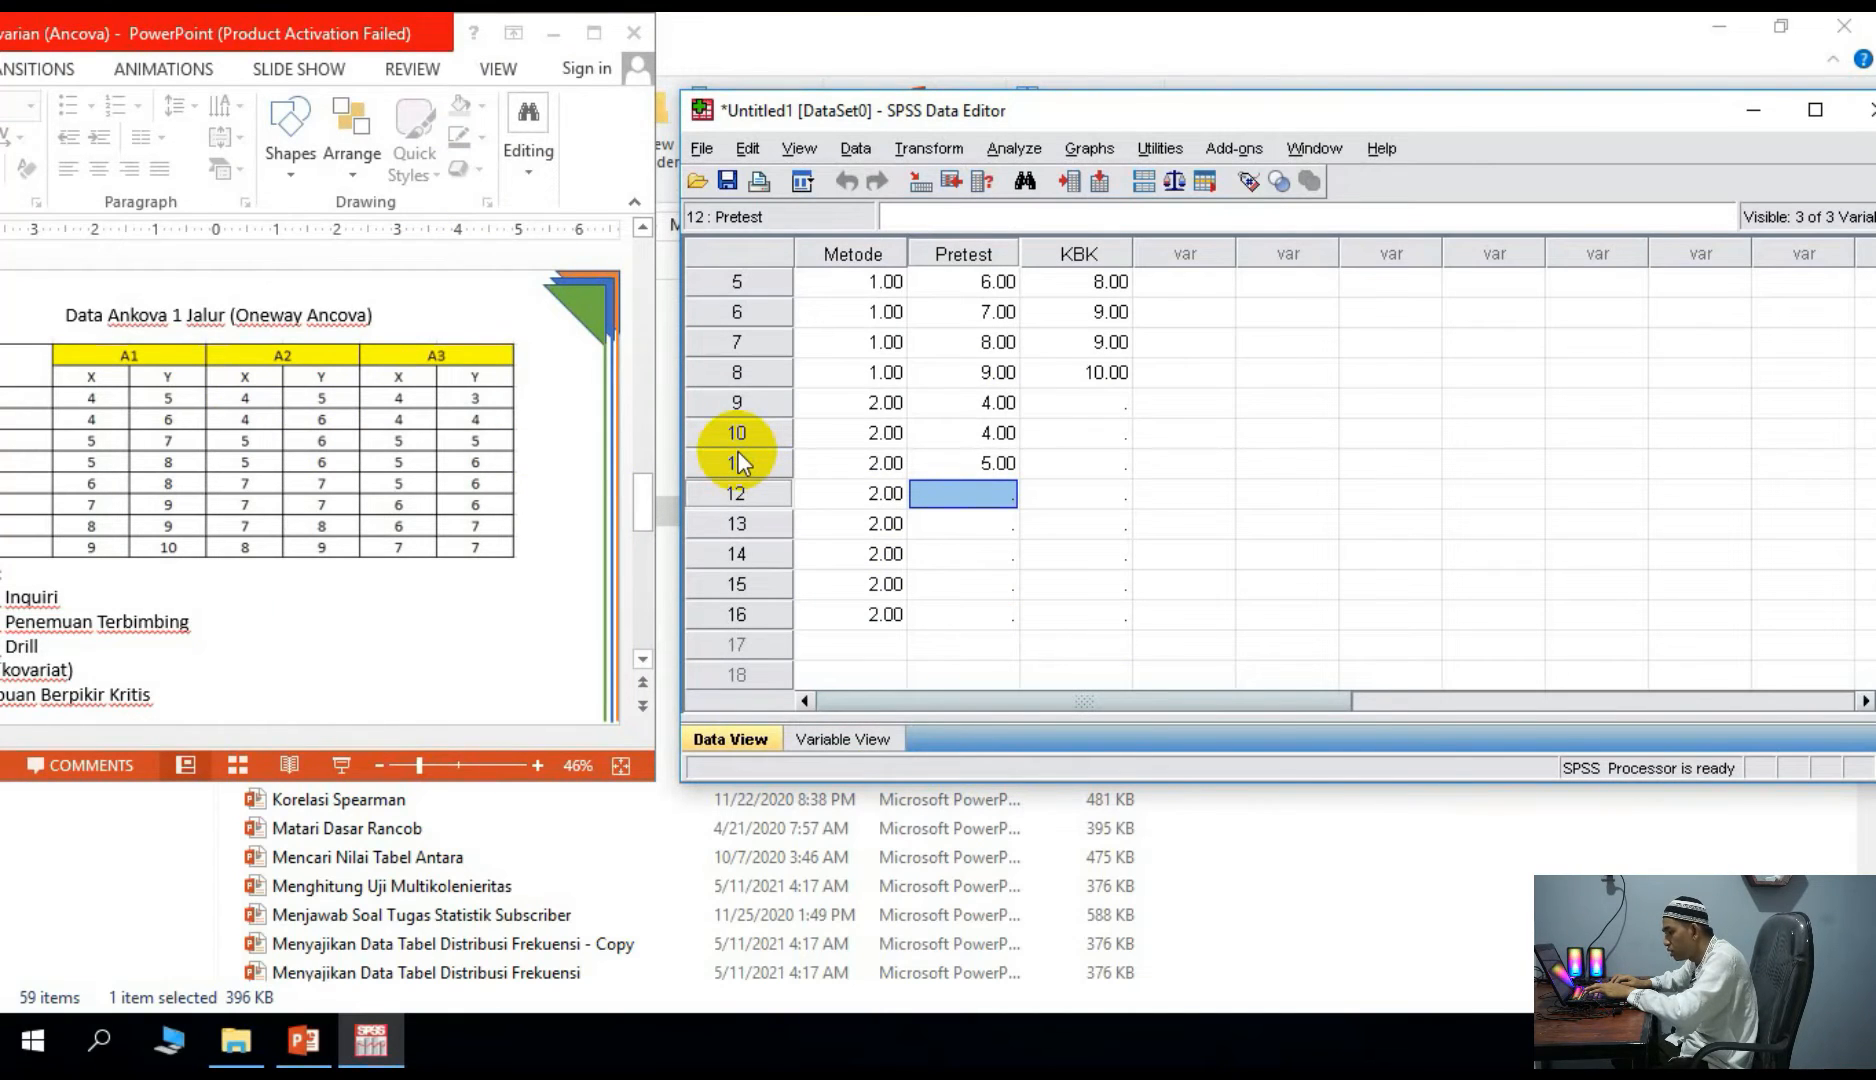
text(5)
key(Return)
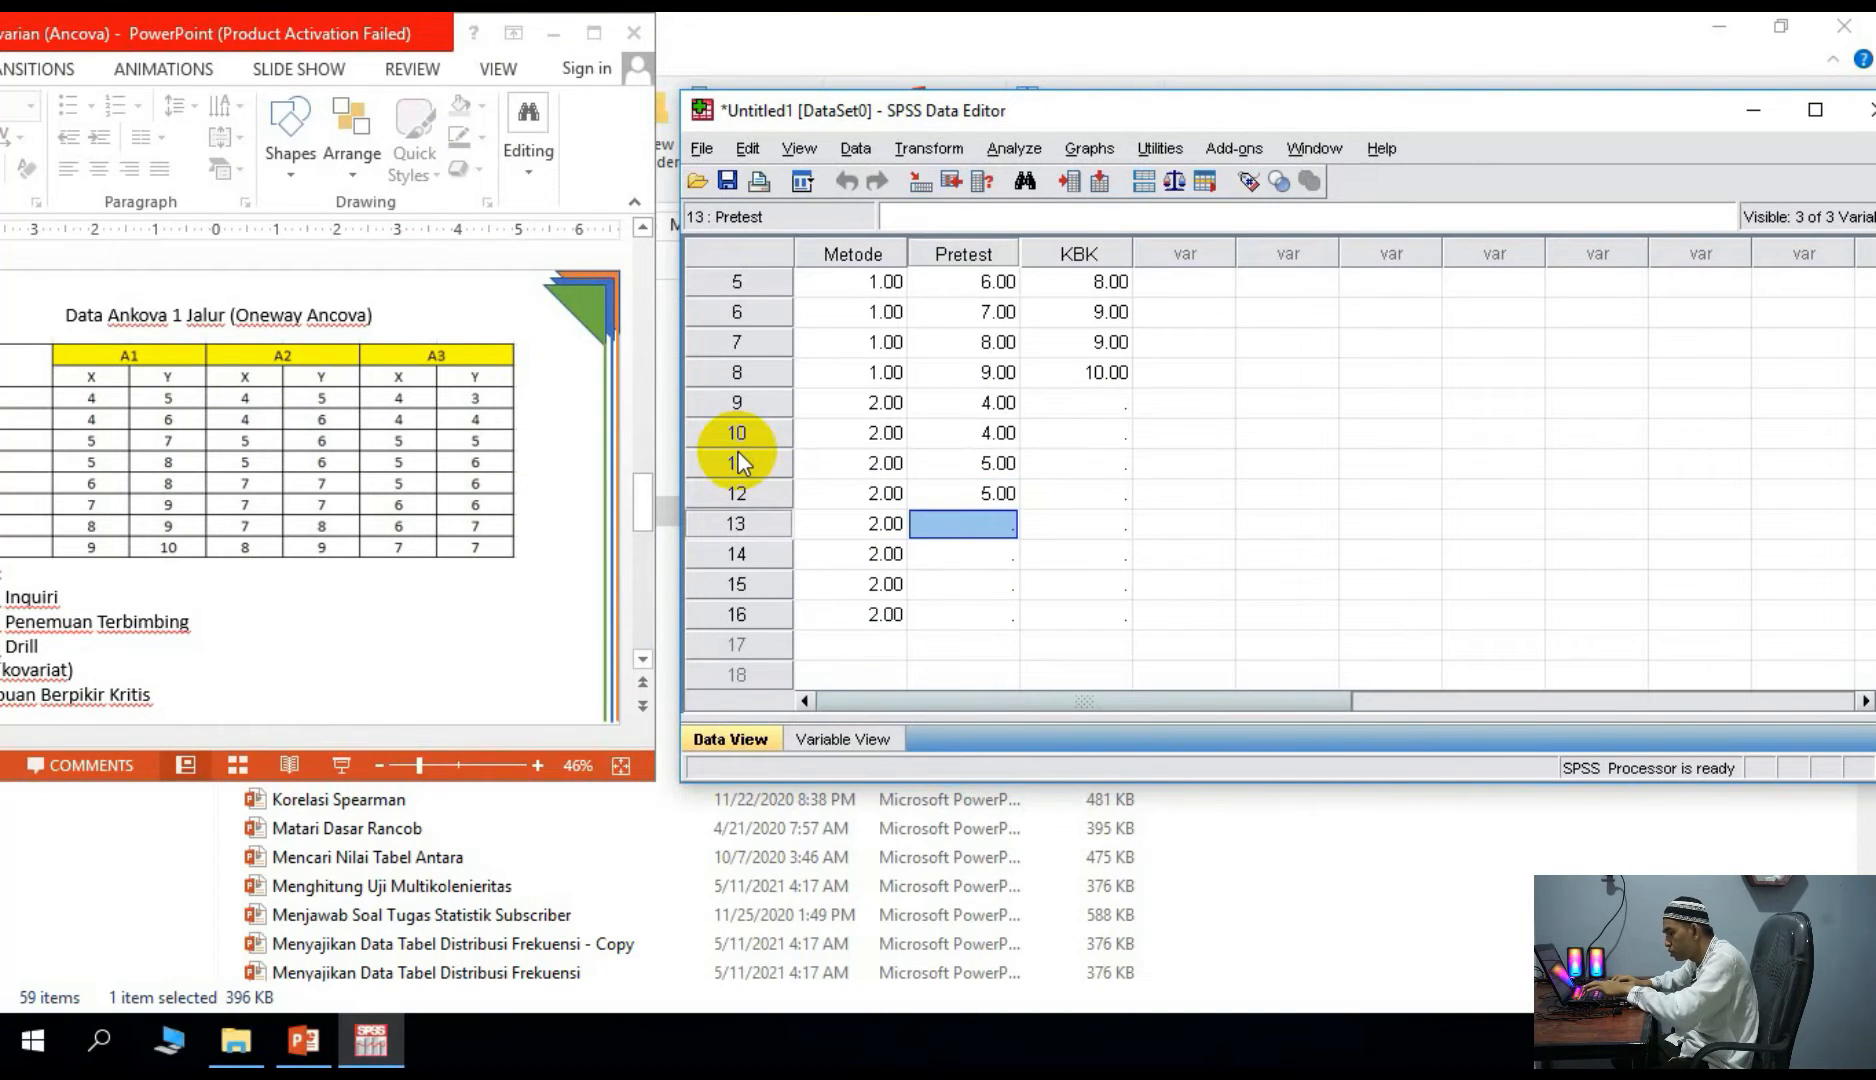
text(7)
key(Return)
text(7)
key(Return)
text(7)
key(Return)
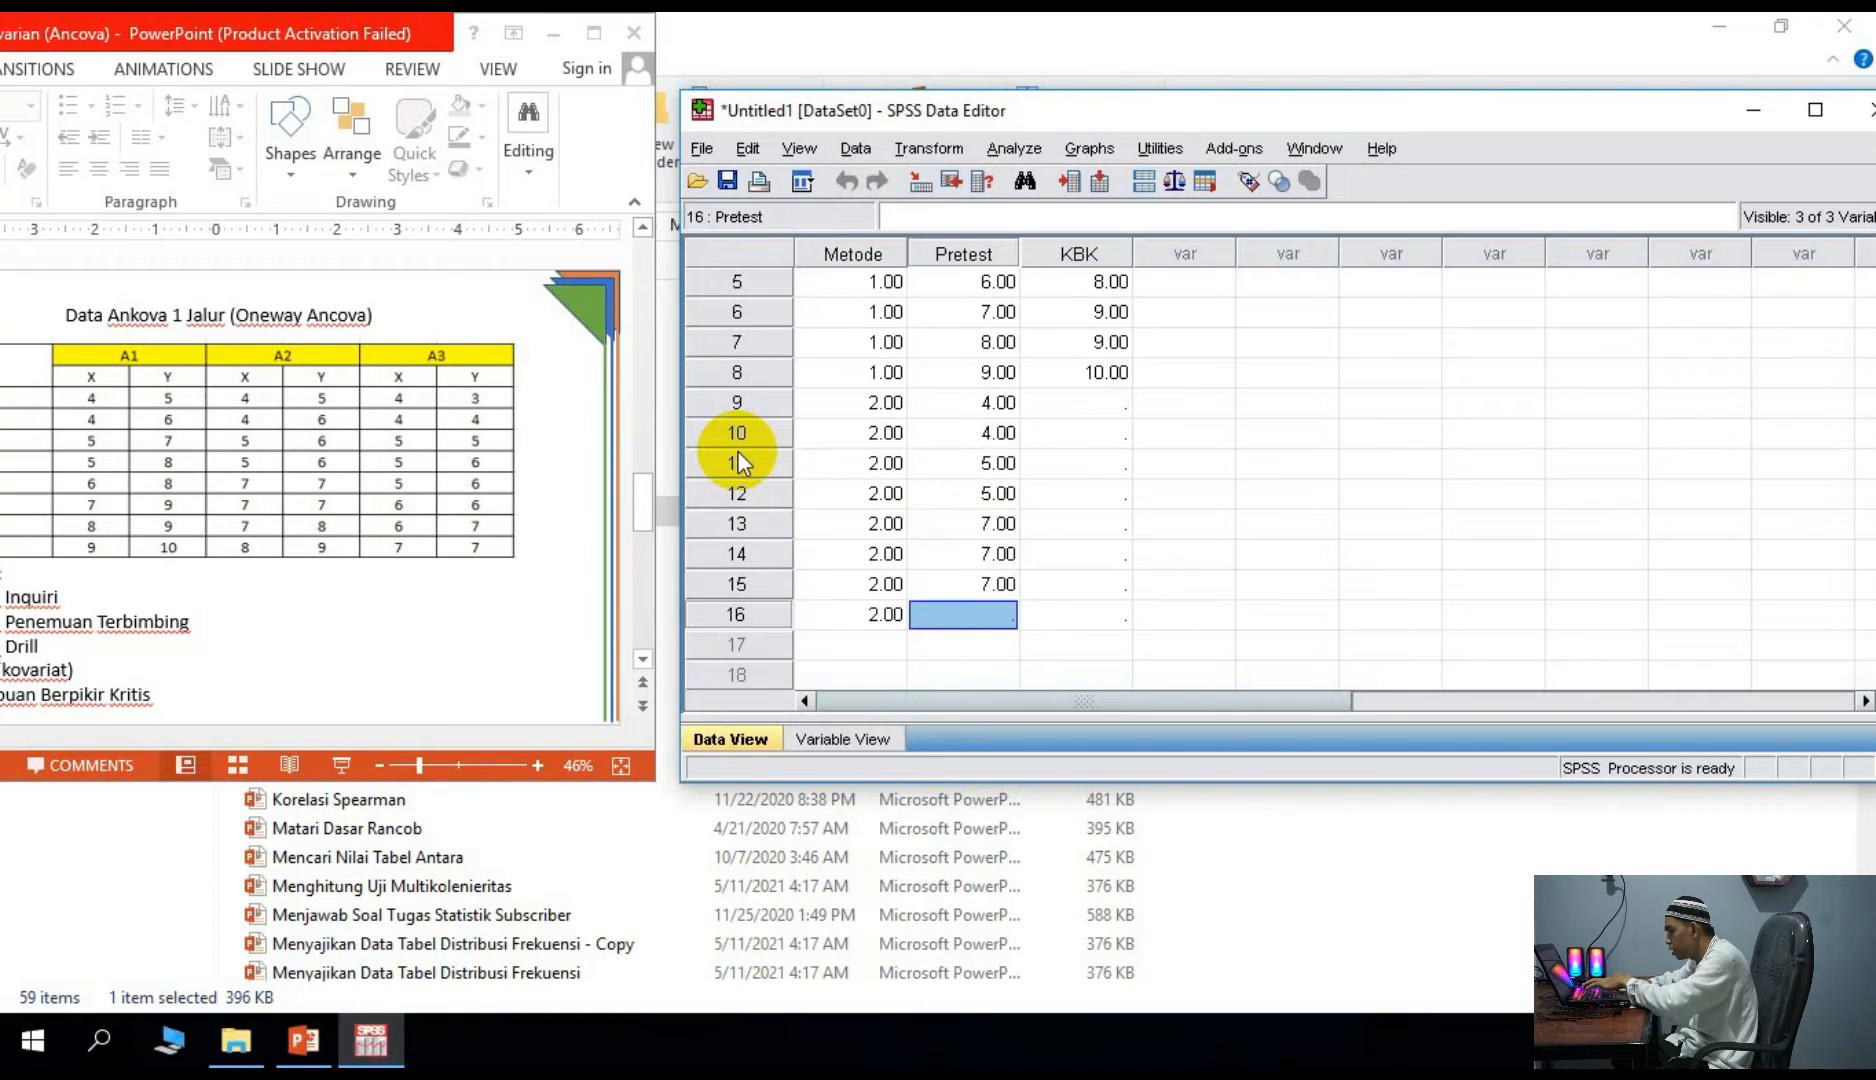
text(8)
key(Tab)
- Enter the A2 group's Y scores 5, 6, 6, 6, 7, 7, 8 and 9 in the KBK column for cases 9 to 16
key(Up)
key(Up)
key(Up)
key(Up)
key(Up)
key(Up)
key(Up)
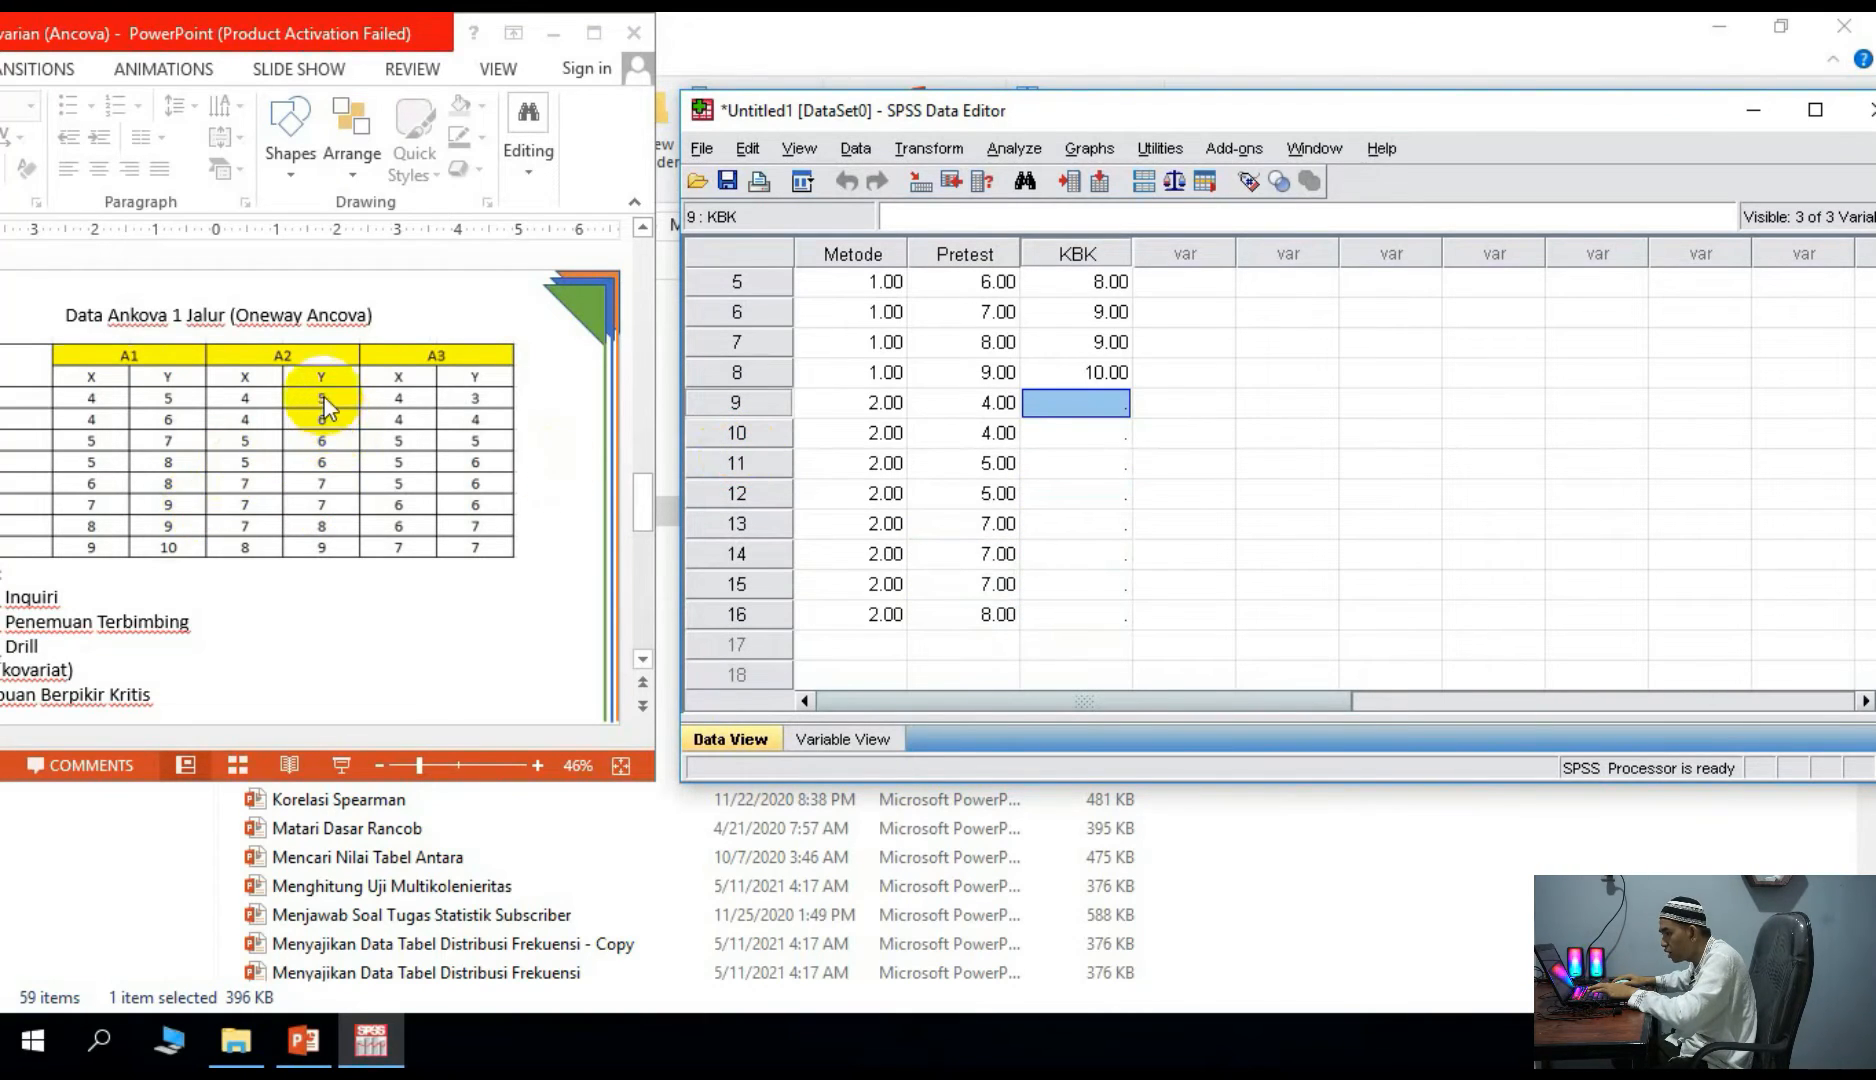
text(5)
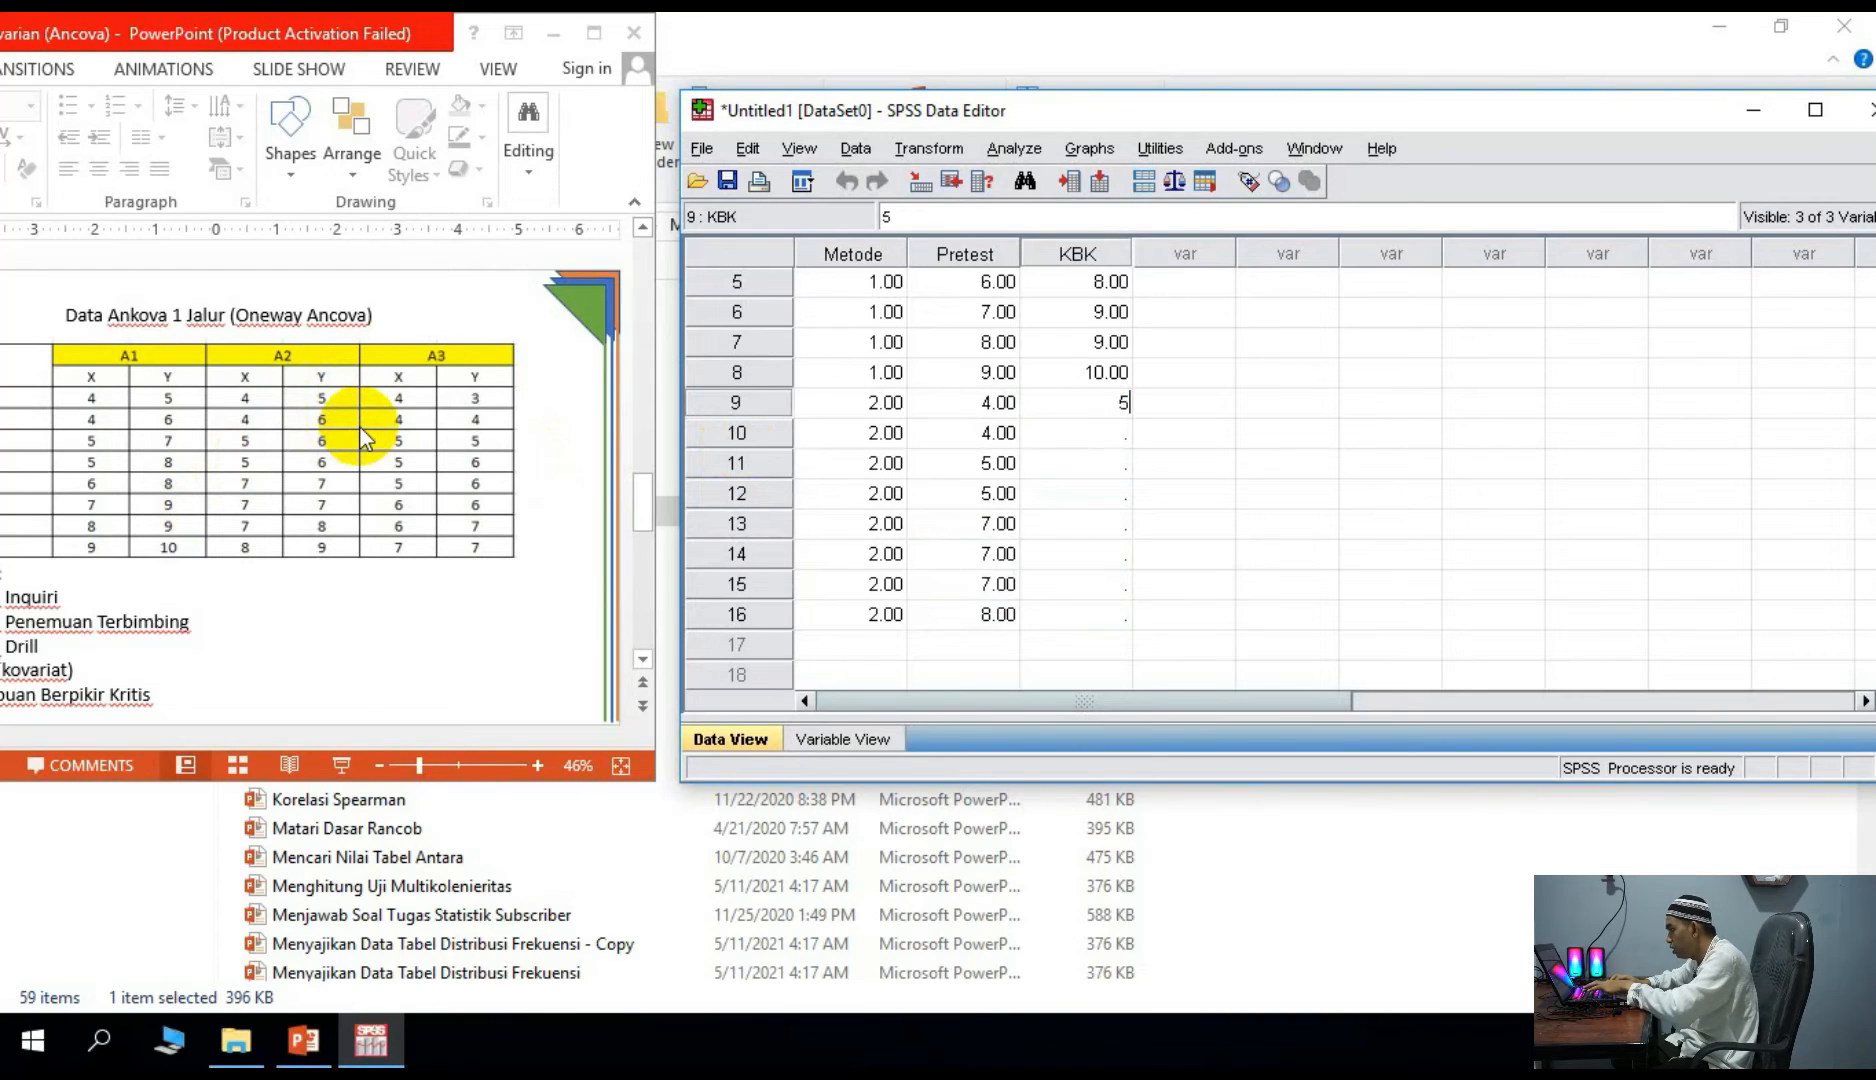
key(Return)
text(6)
key(Return)
text(6)
key(Return)
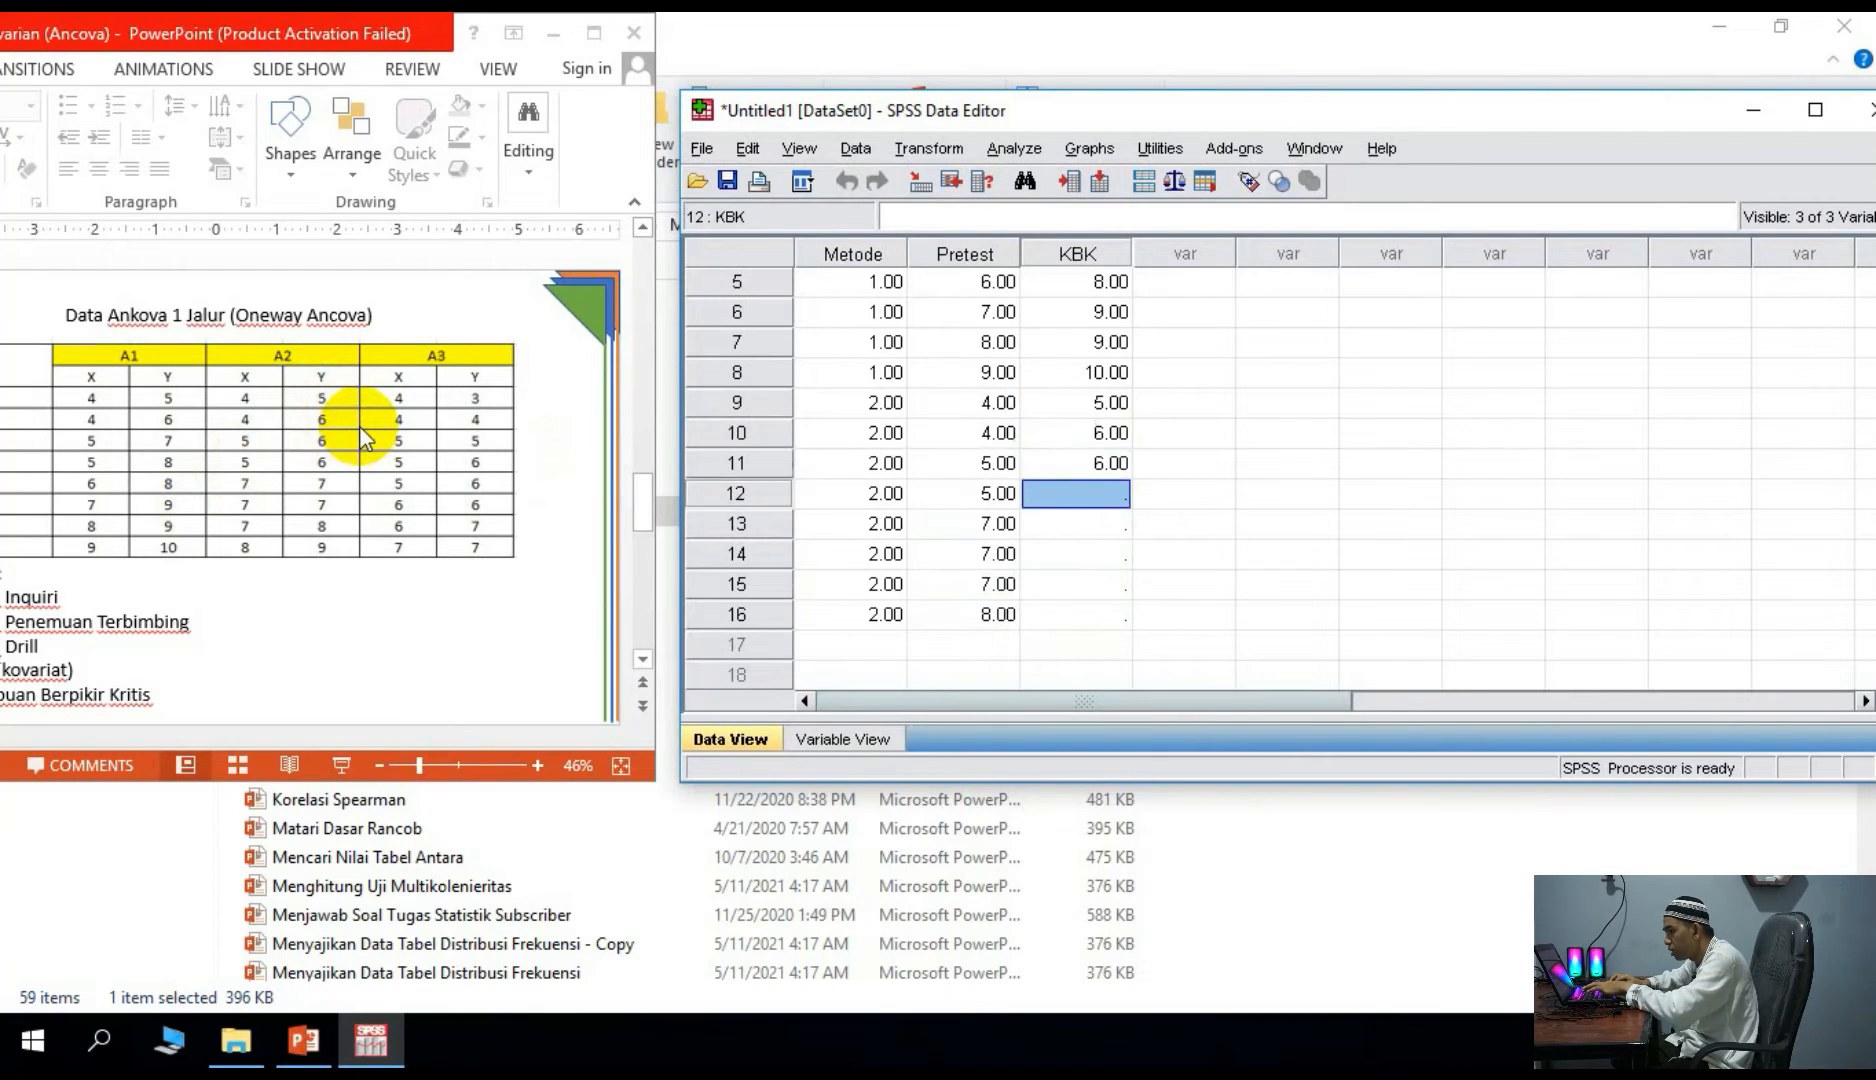
text(6)
key(Return)
text(7)
key(Return)
text(7)
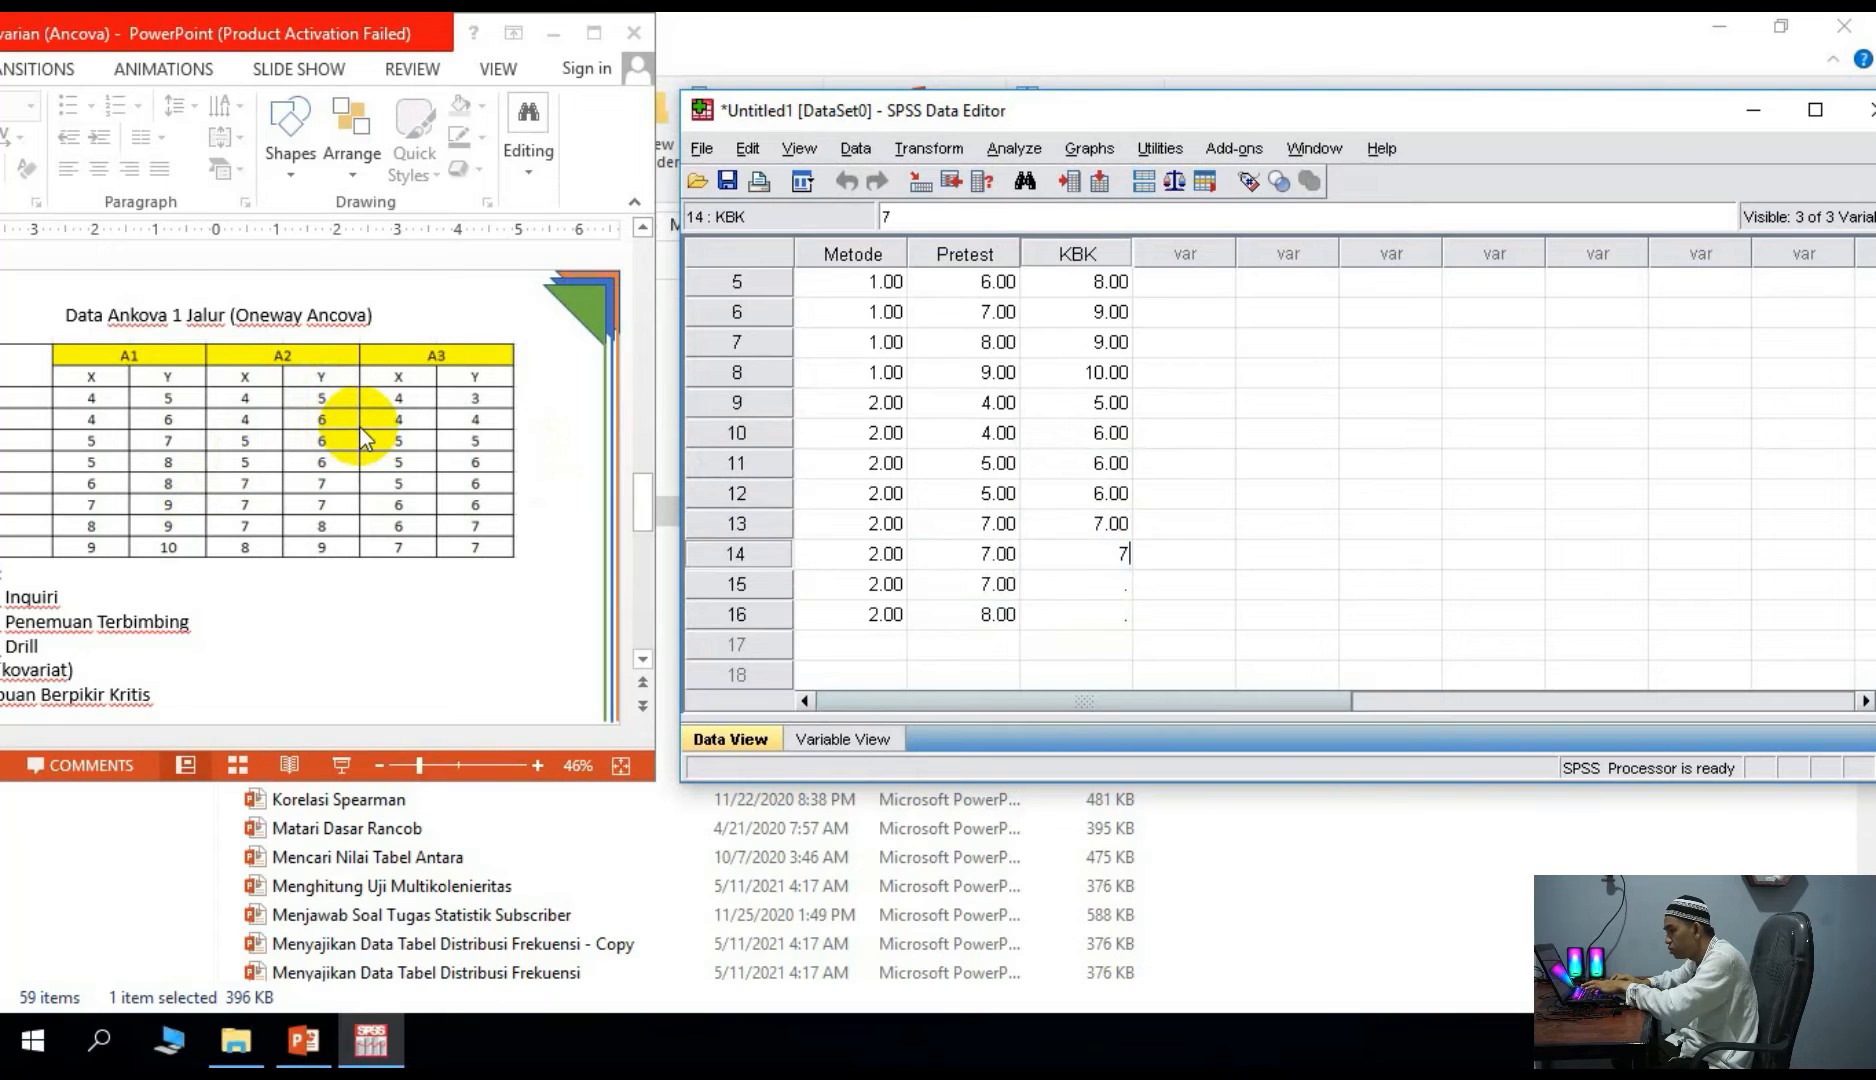
key(Return)
text(8)
key(Return)
text(9)
key(Tab)
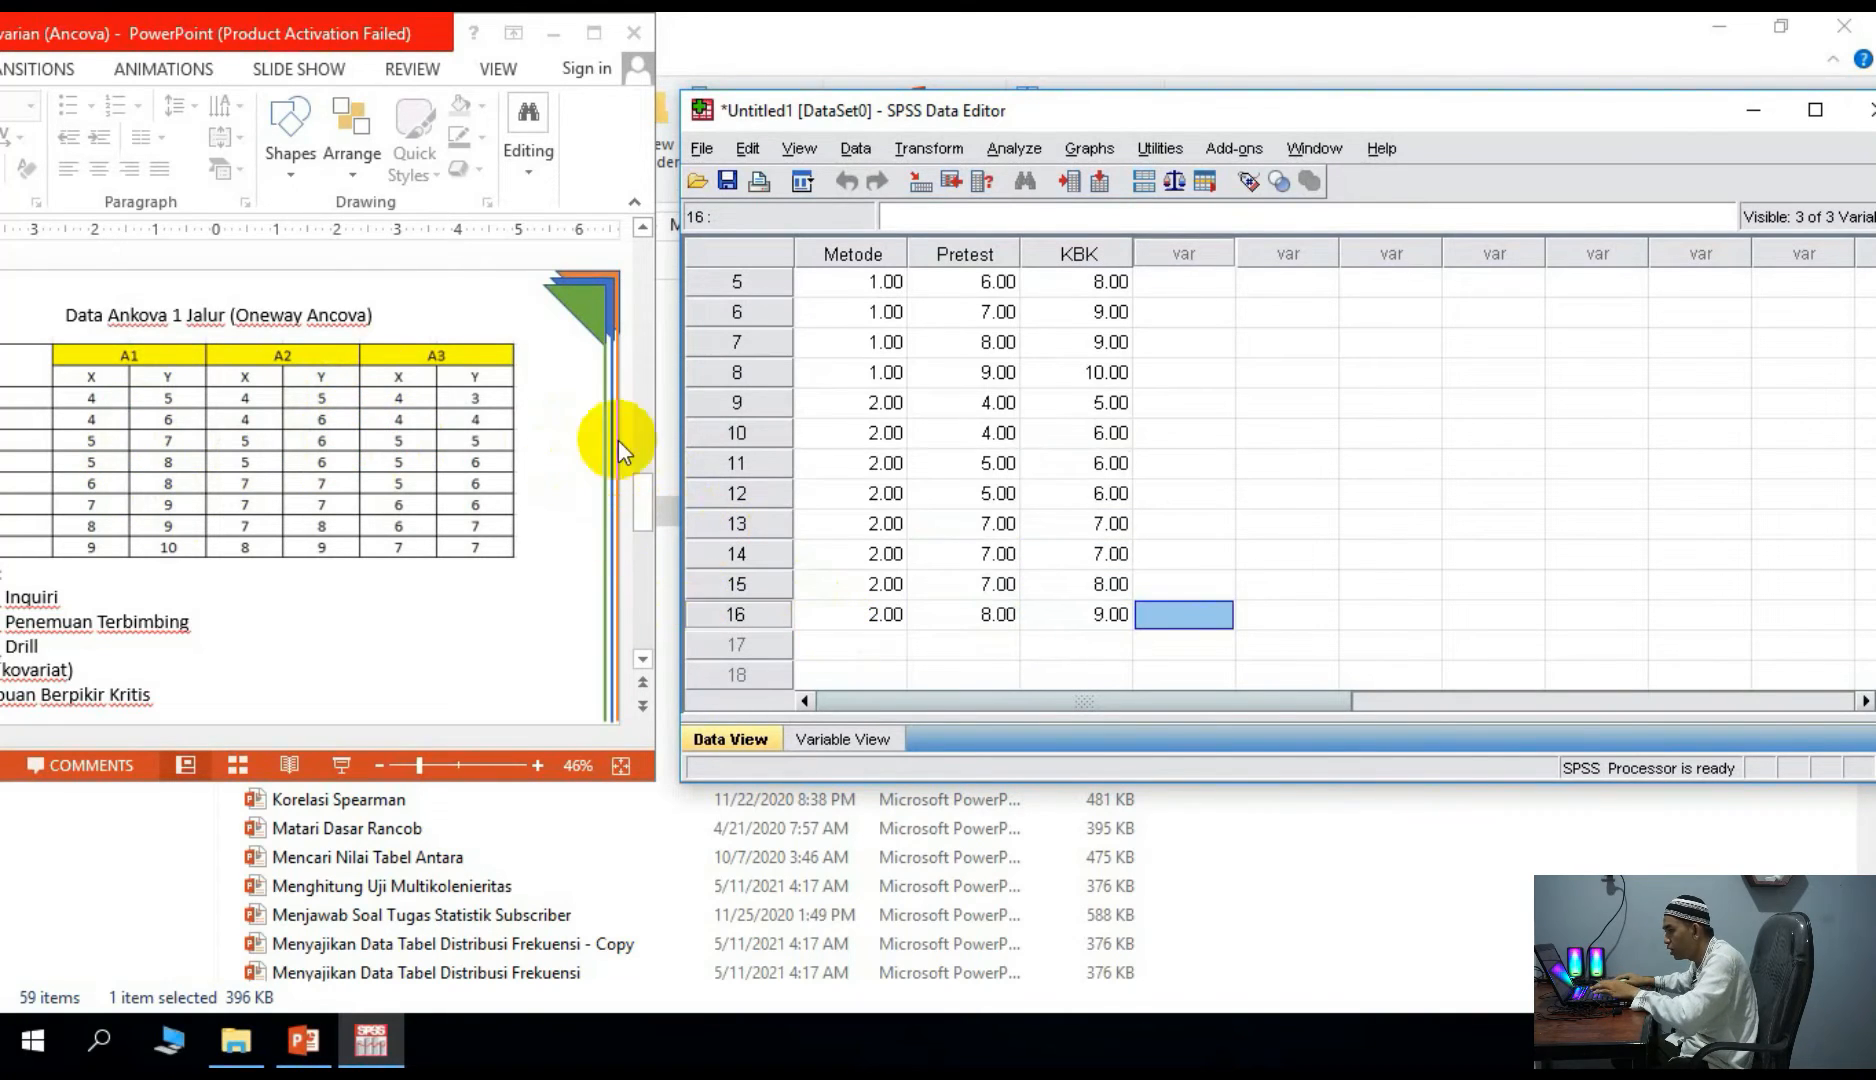
- Enter 3 in the Metode column for cases 17 to 24
click(845, 648)
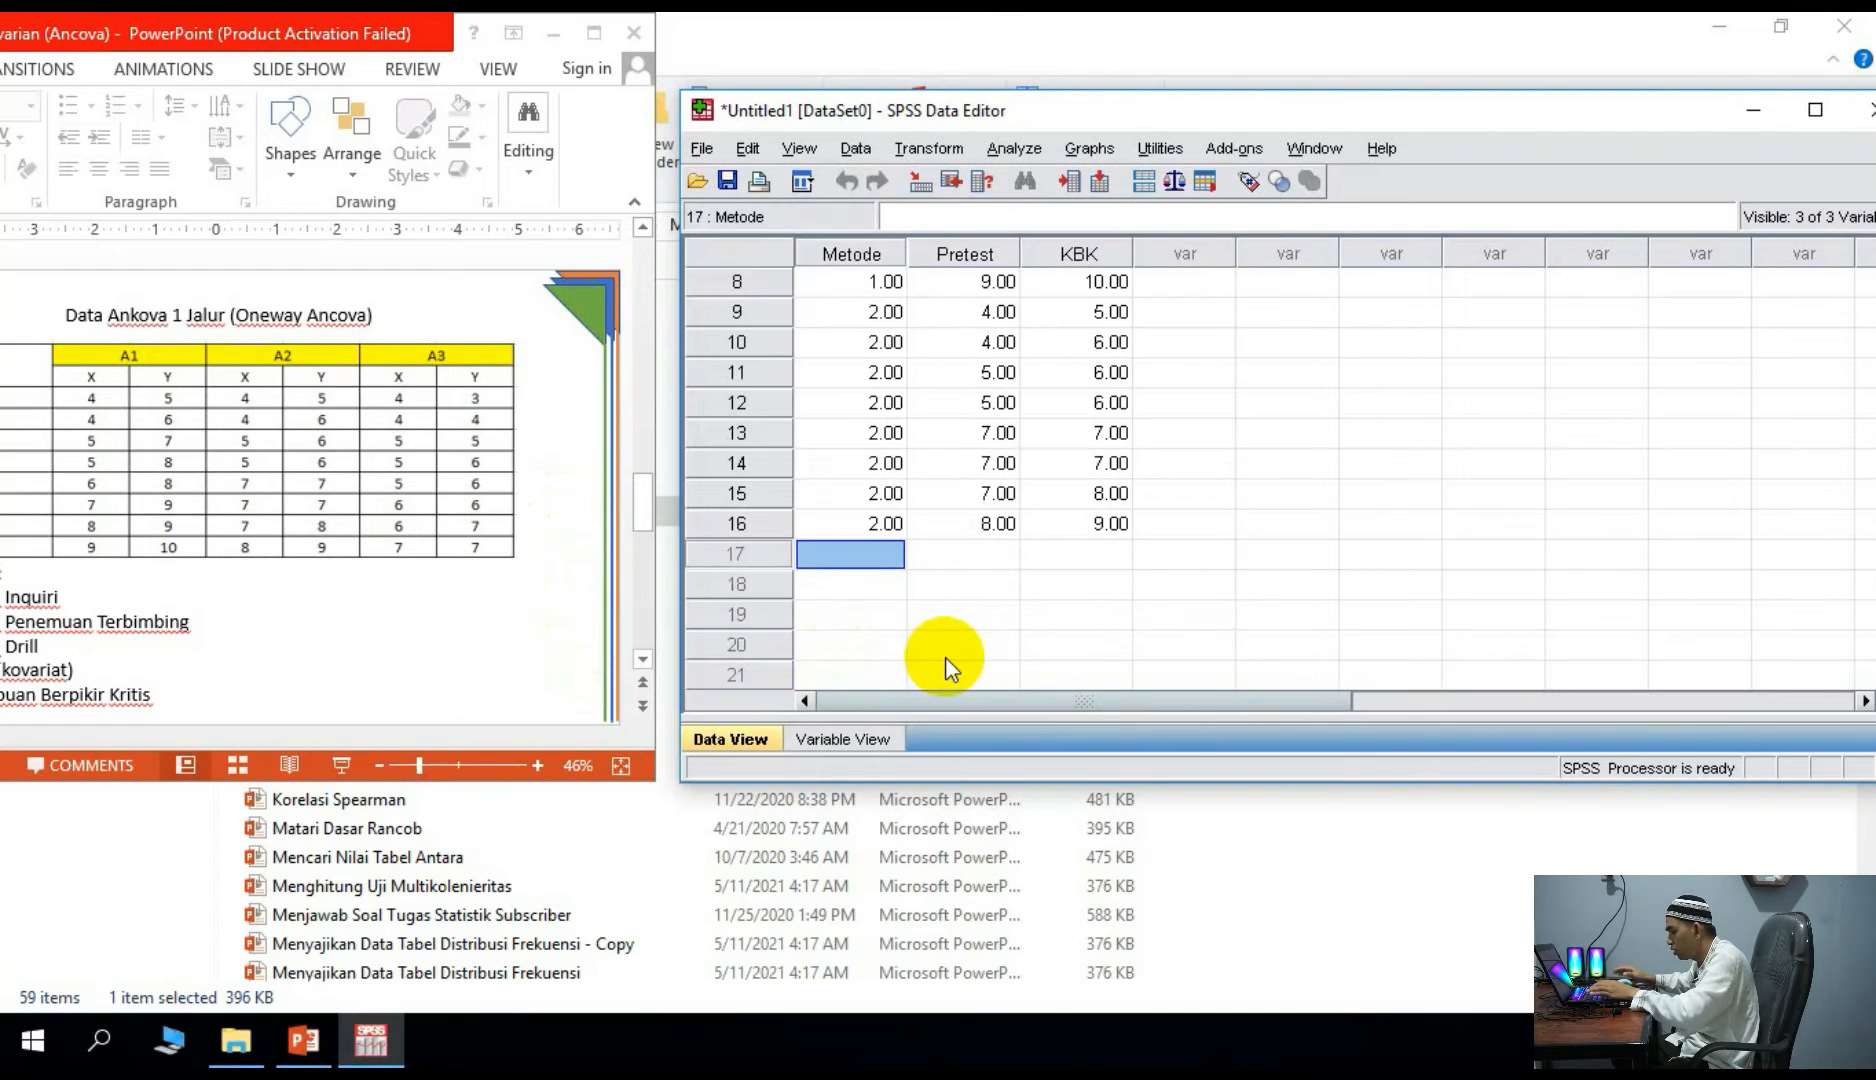
text(3)
key(Return)
text(3)
key(Return)
text(3)
key(Return)
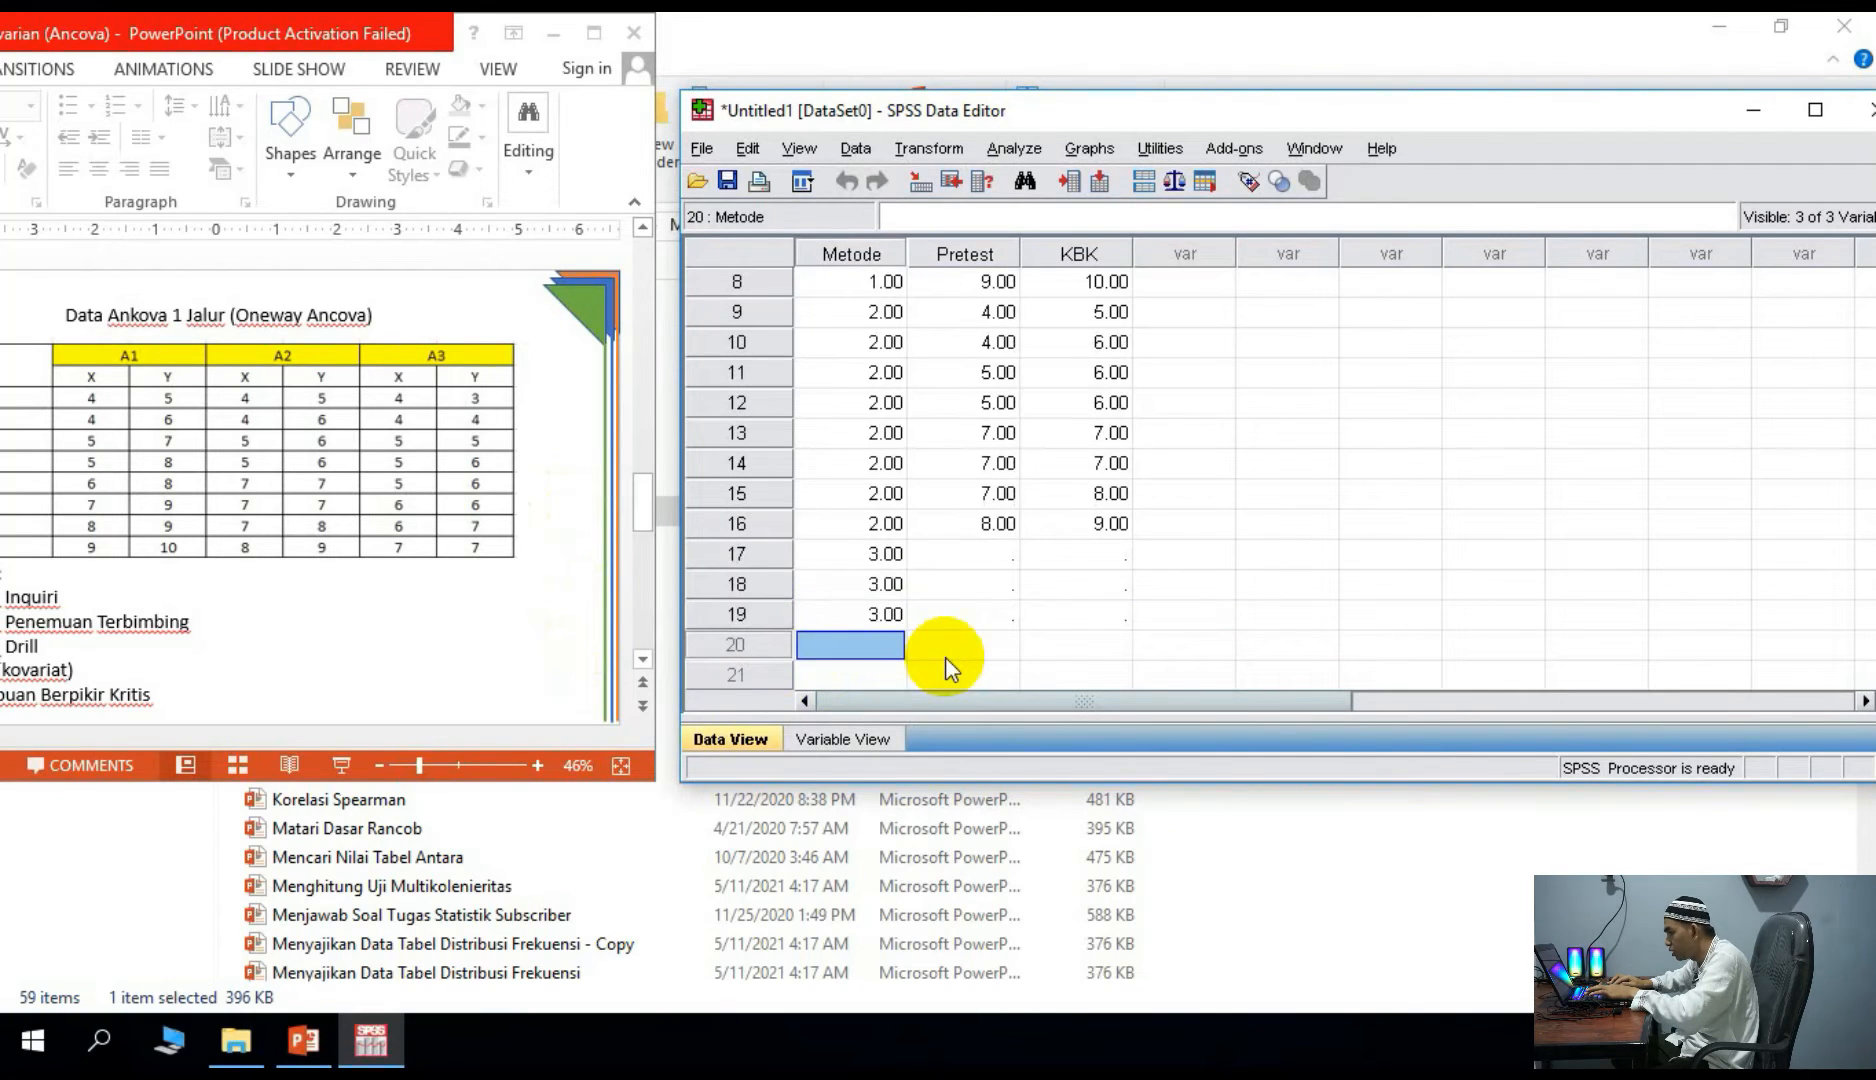
text(3)
key(Return)
text(3)
key(Return)
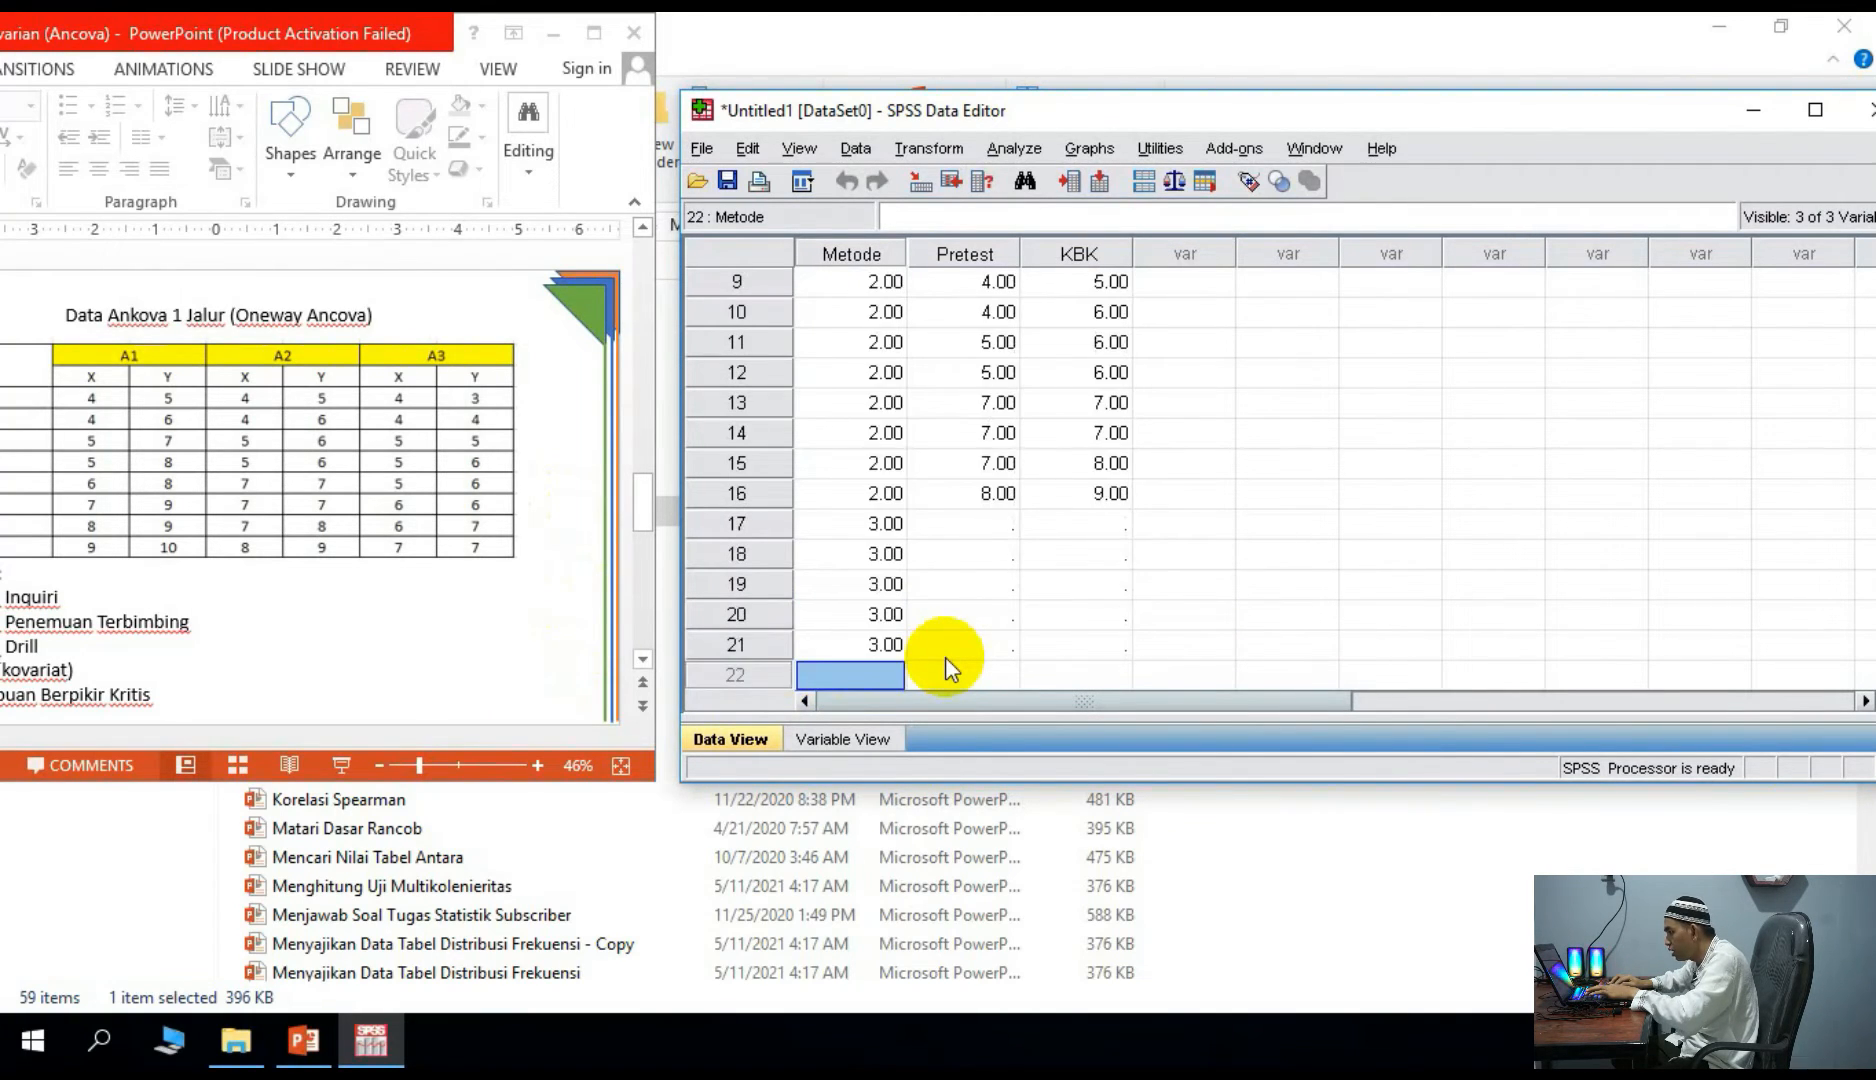
text(3)
key(Return)
text(3)
key(Return)
text(3)
key(Tab)
- Enter the A3 group's X scores 4, 4, 5, 5, 5, 6, 6 and 7 in the Pretest column for cases 17 to 24
key(Up)
key(Up)
key(Up)
key(Up)
key(Up)
key(Up)
key(Up)
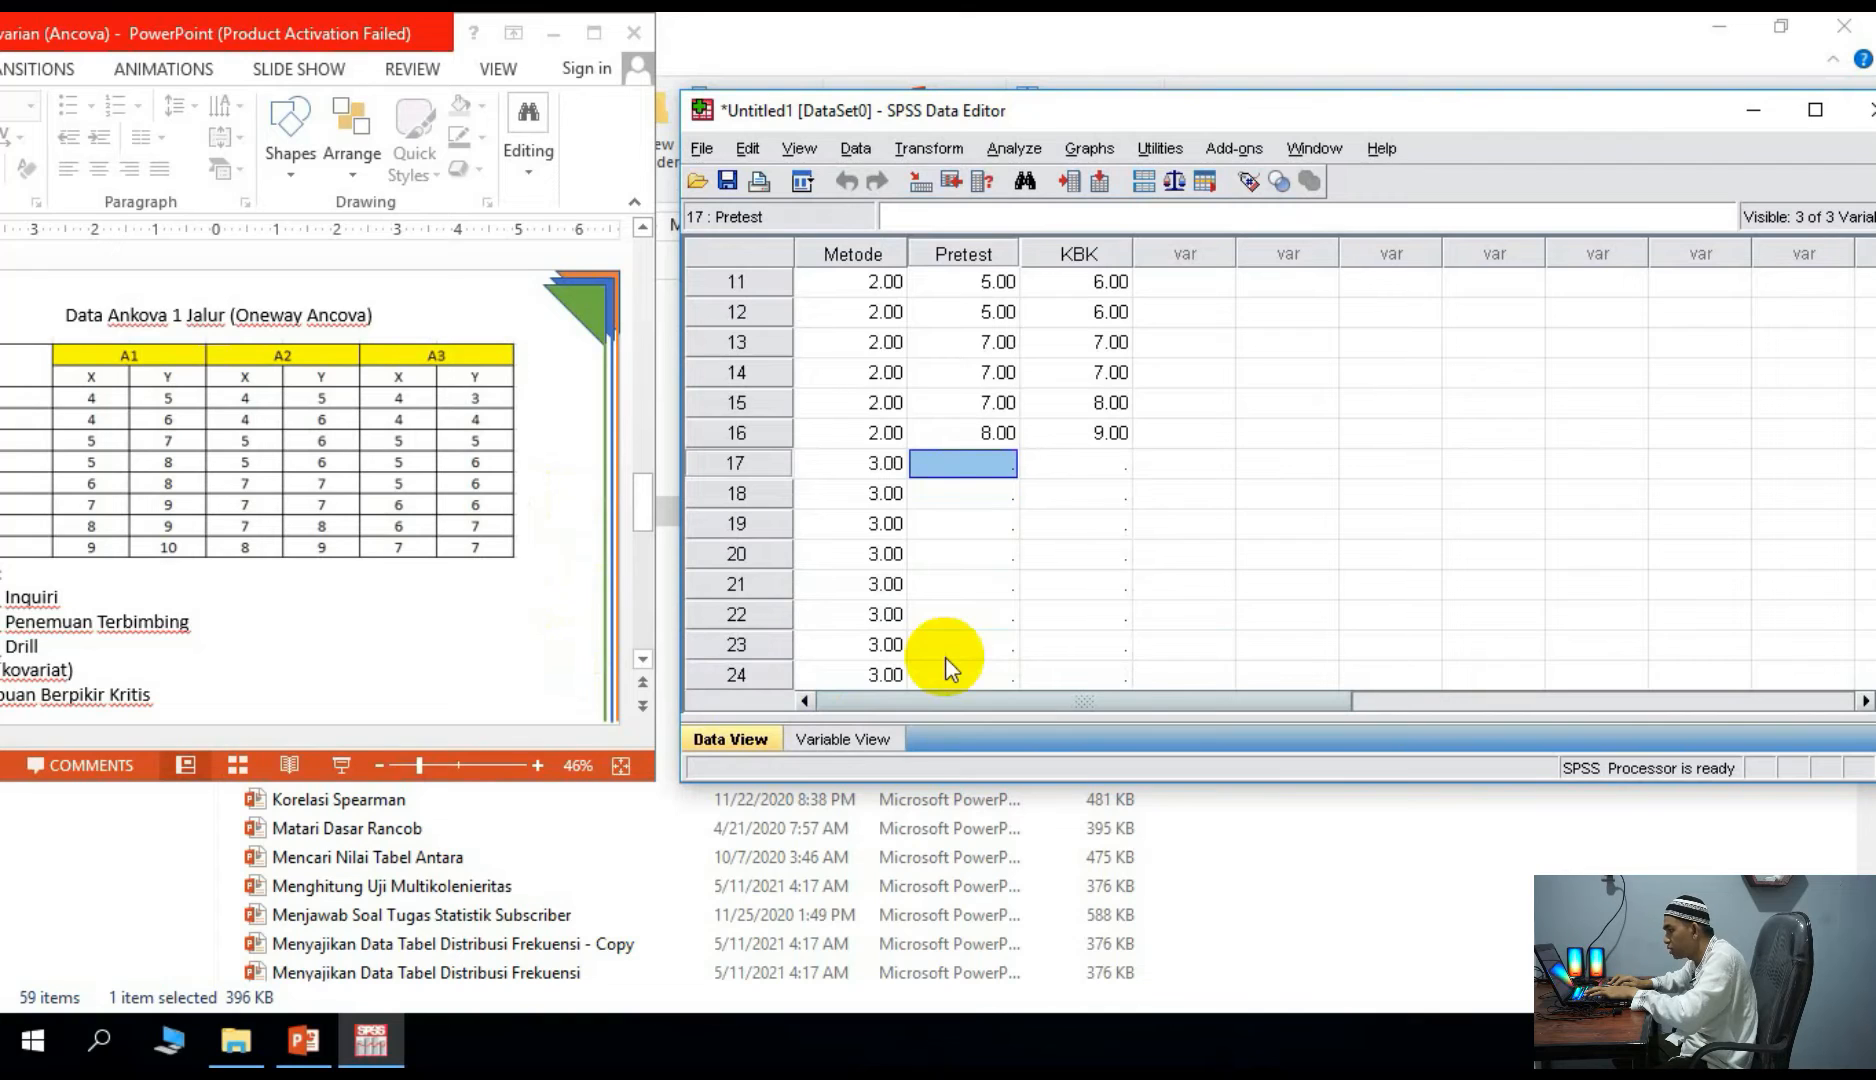
text(4)
key(Return)
text(4)
key(Return)
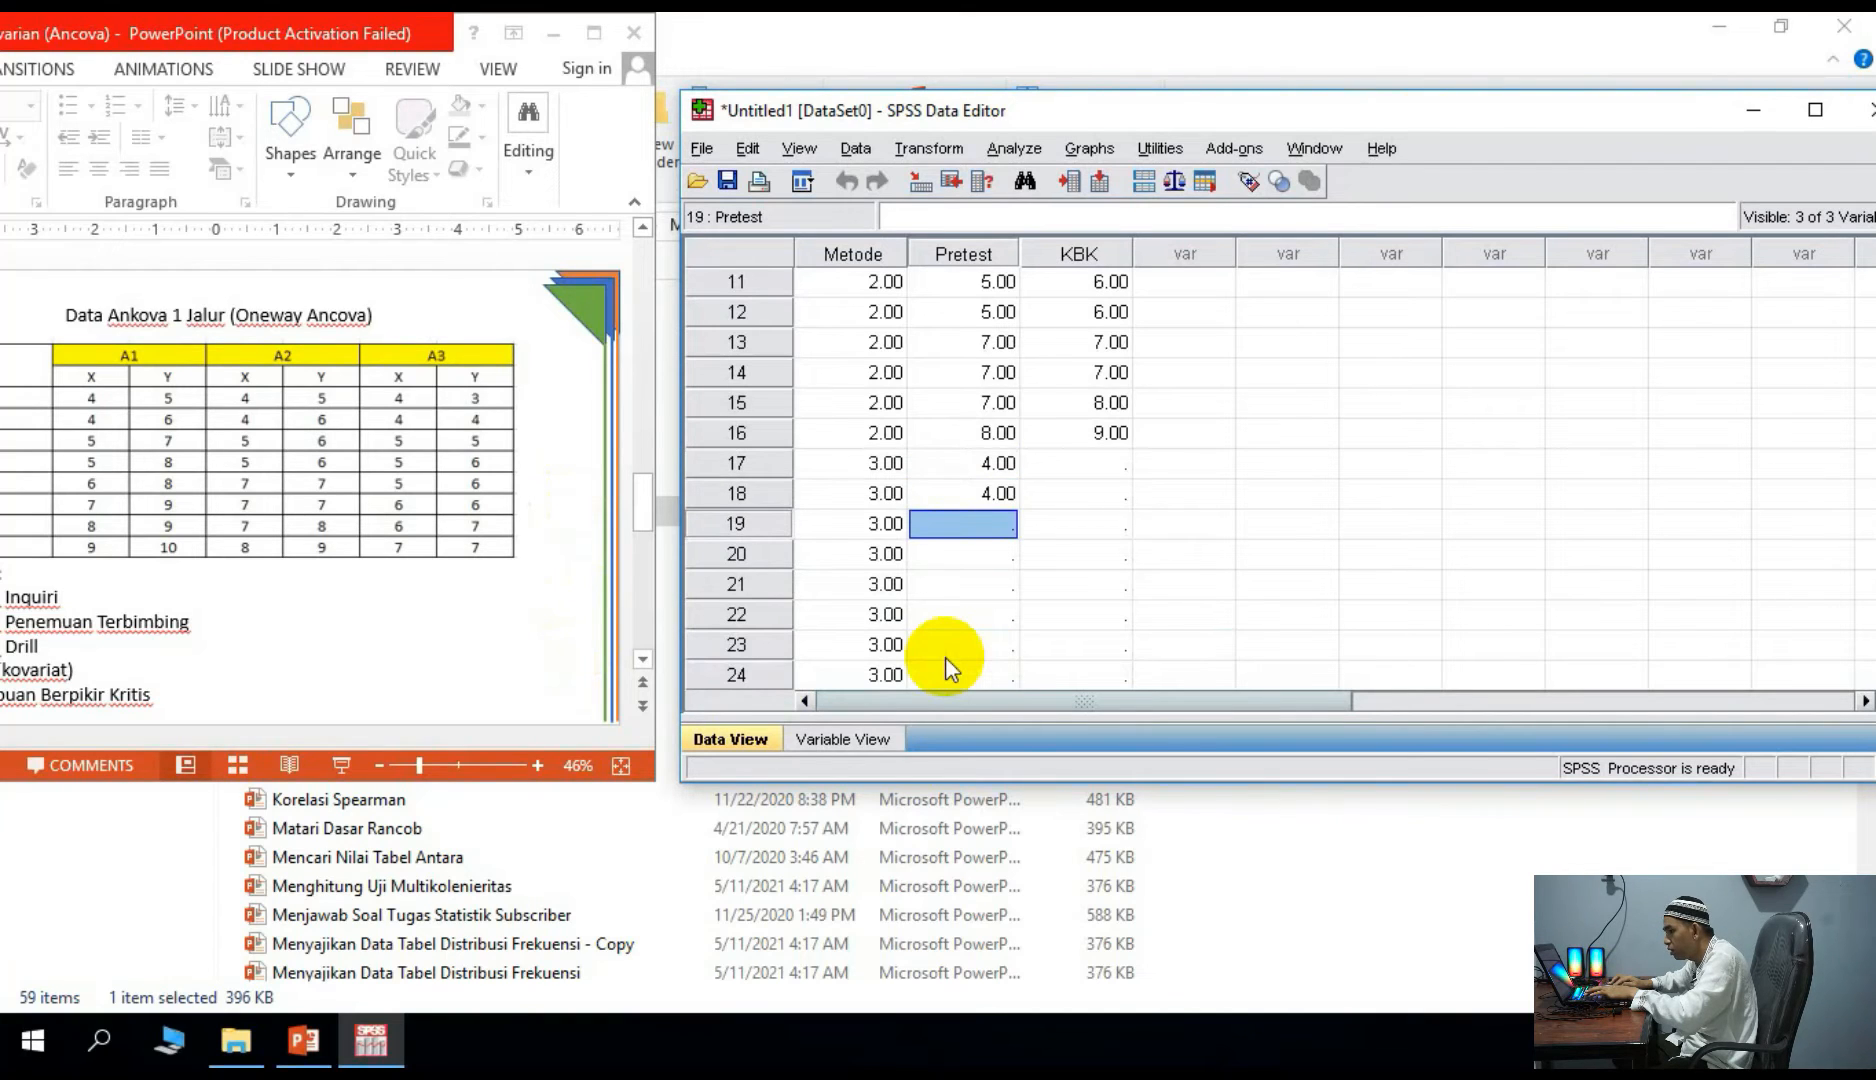
text(5)
key(Return)
text(5)
key(Return)
text(5)
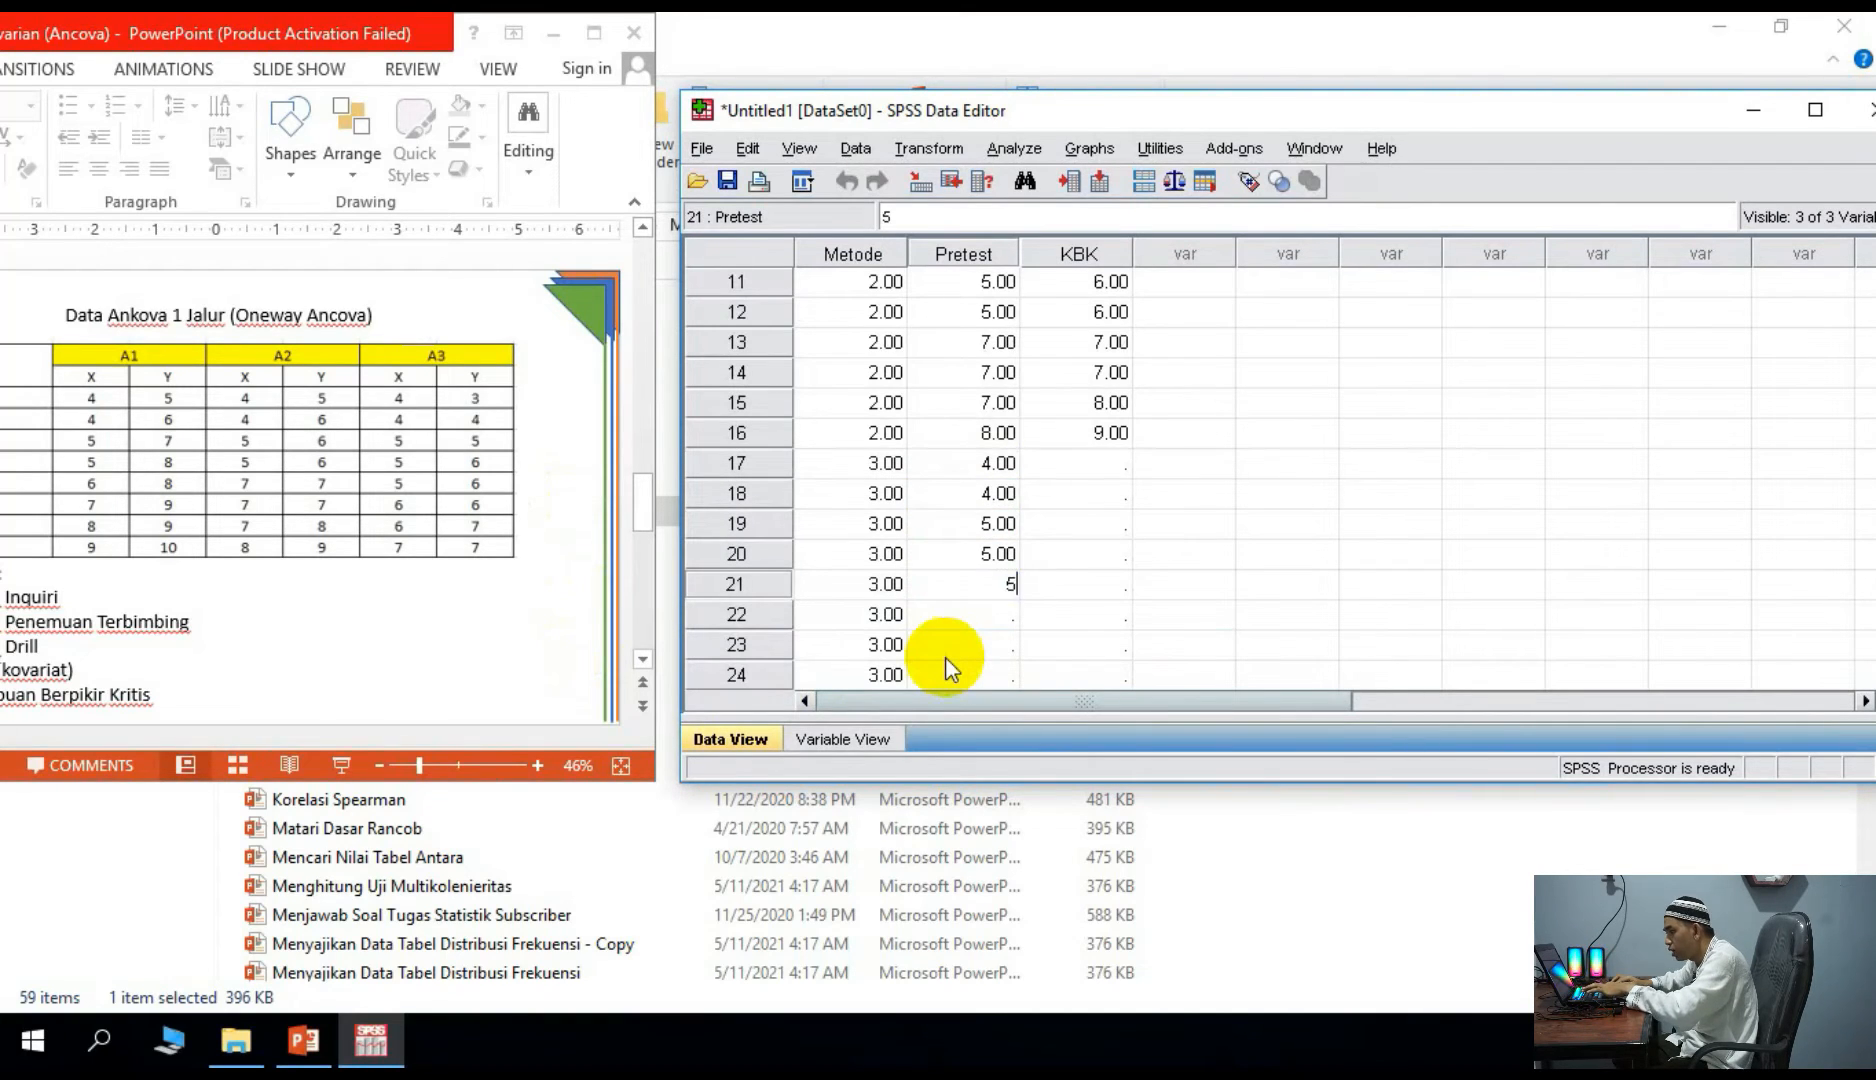
key(Return)
text(6)
key(Return)
text(6)
key(Return)
text(7)
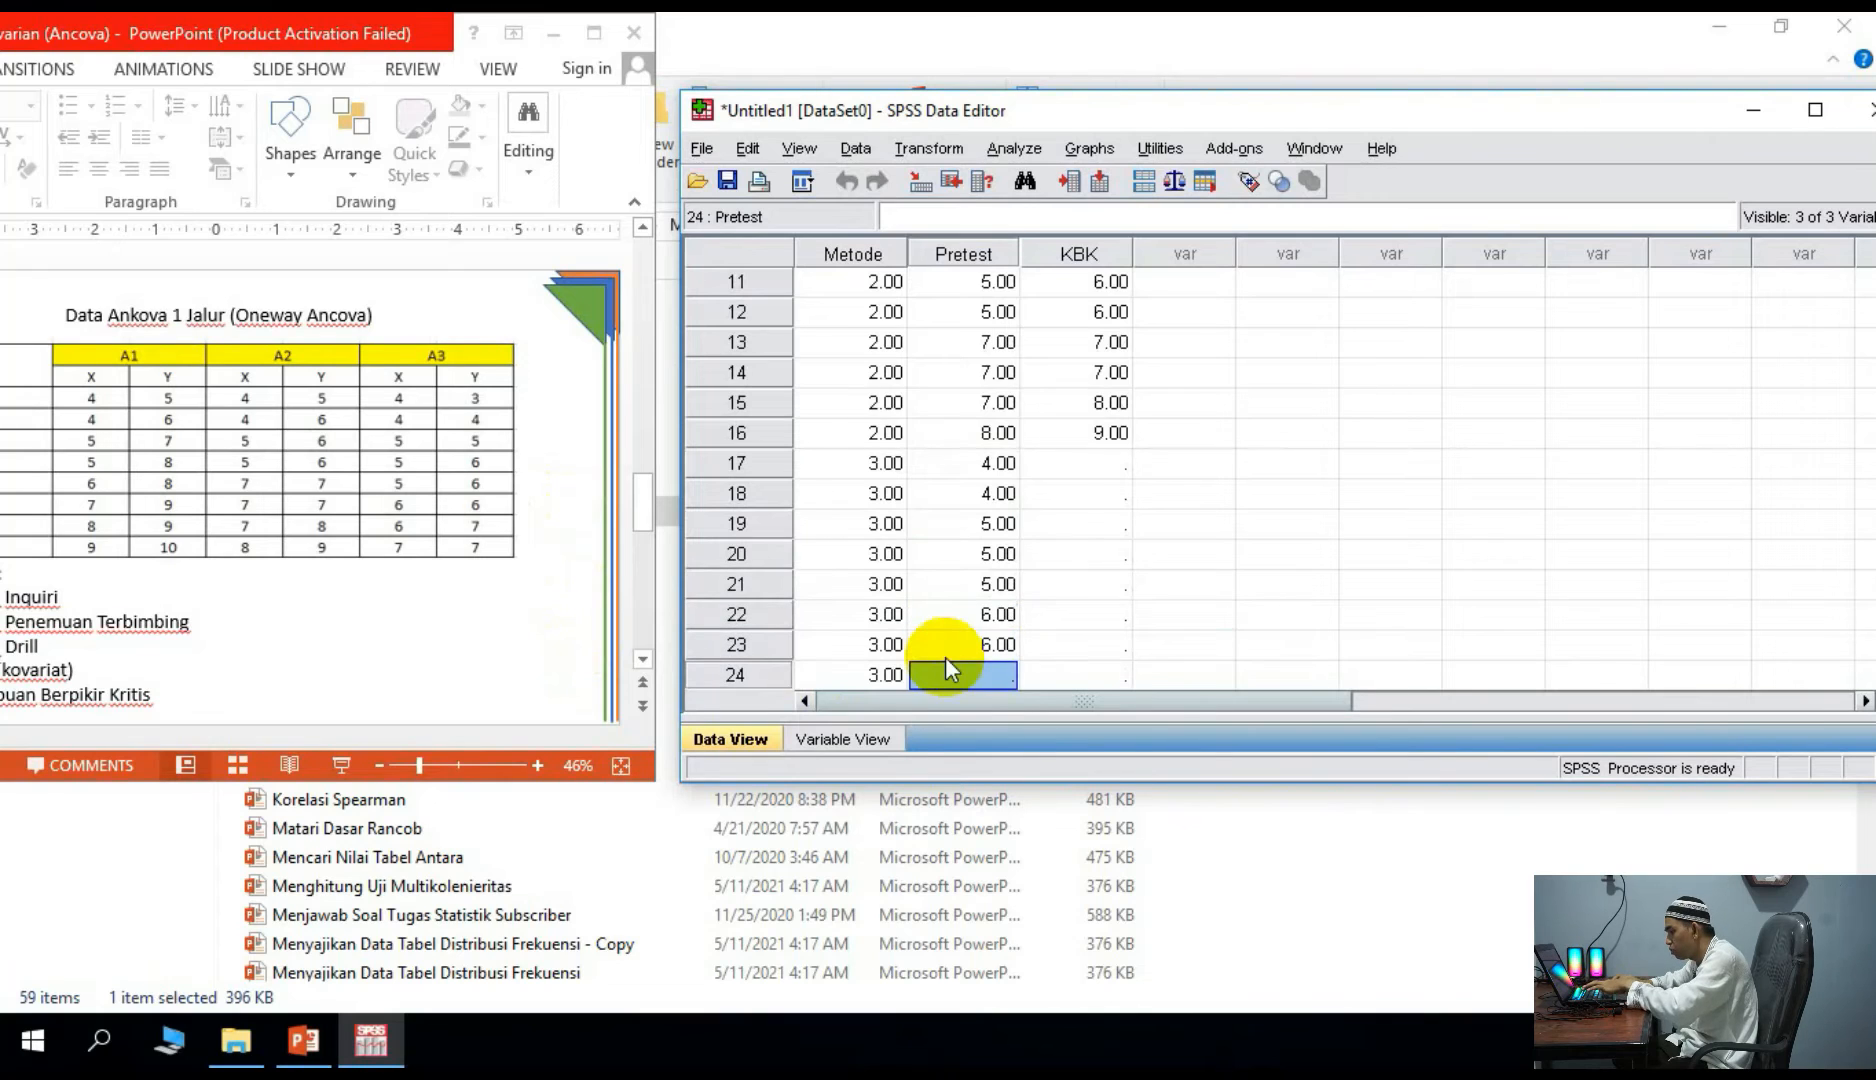
key(Tab)
- Enter the A3 group's Y scores 3, 4, 5, 6, 6, 6, 7 and 7 in the KBK column for cases 17 to 24
key(Up)
key(Up)
key(Up)
key(Up)
key(Up)
key(Up)
key(Up)
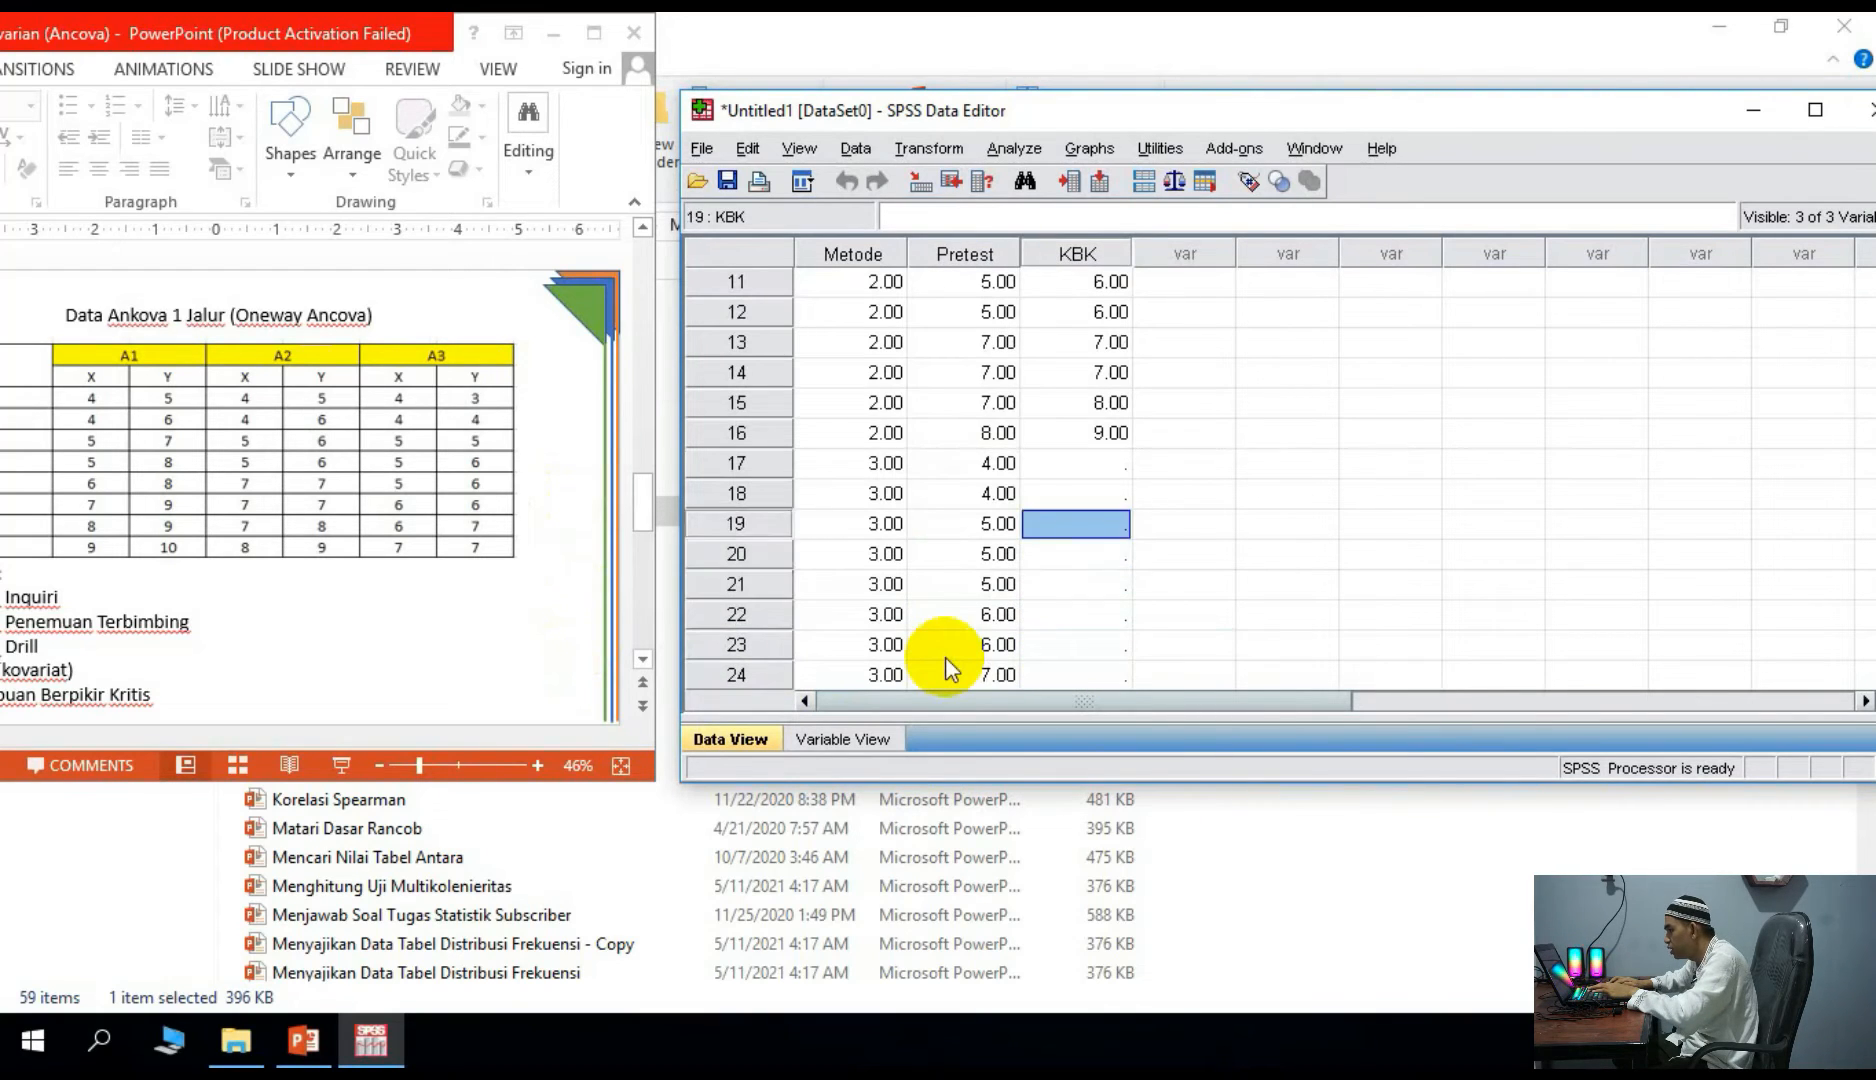
text(3)
key(Return)
text(4)
key(Return)
text(5)
key(Return)
text(6)
key(Return)
text(6)
key(Return)
text(6)
key(Return)
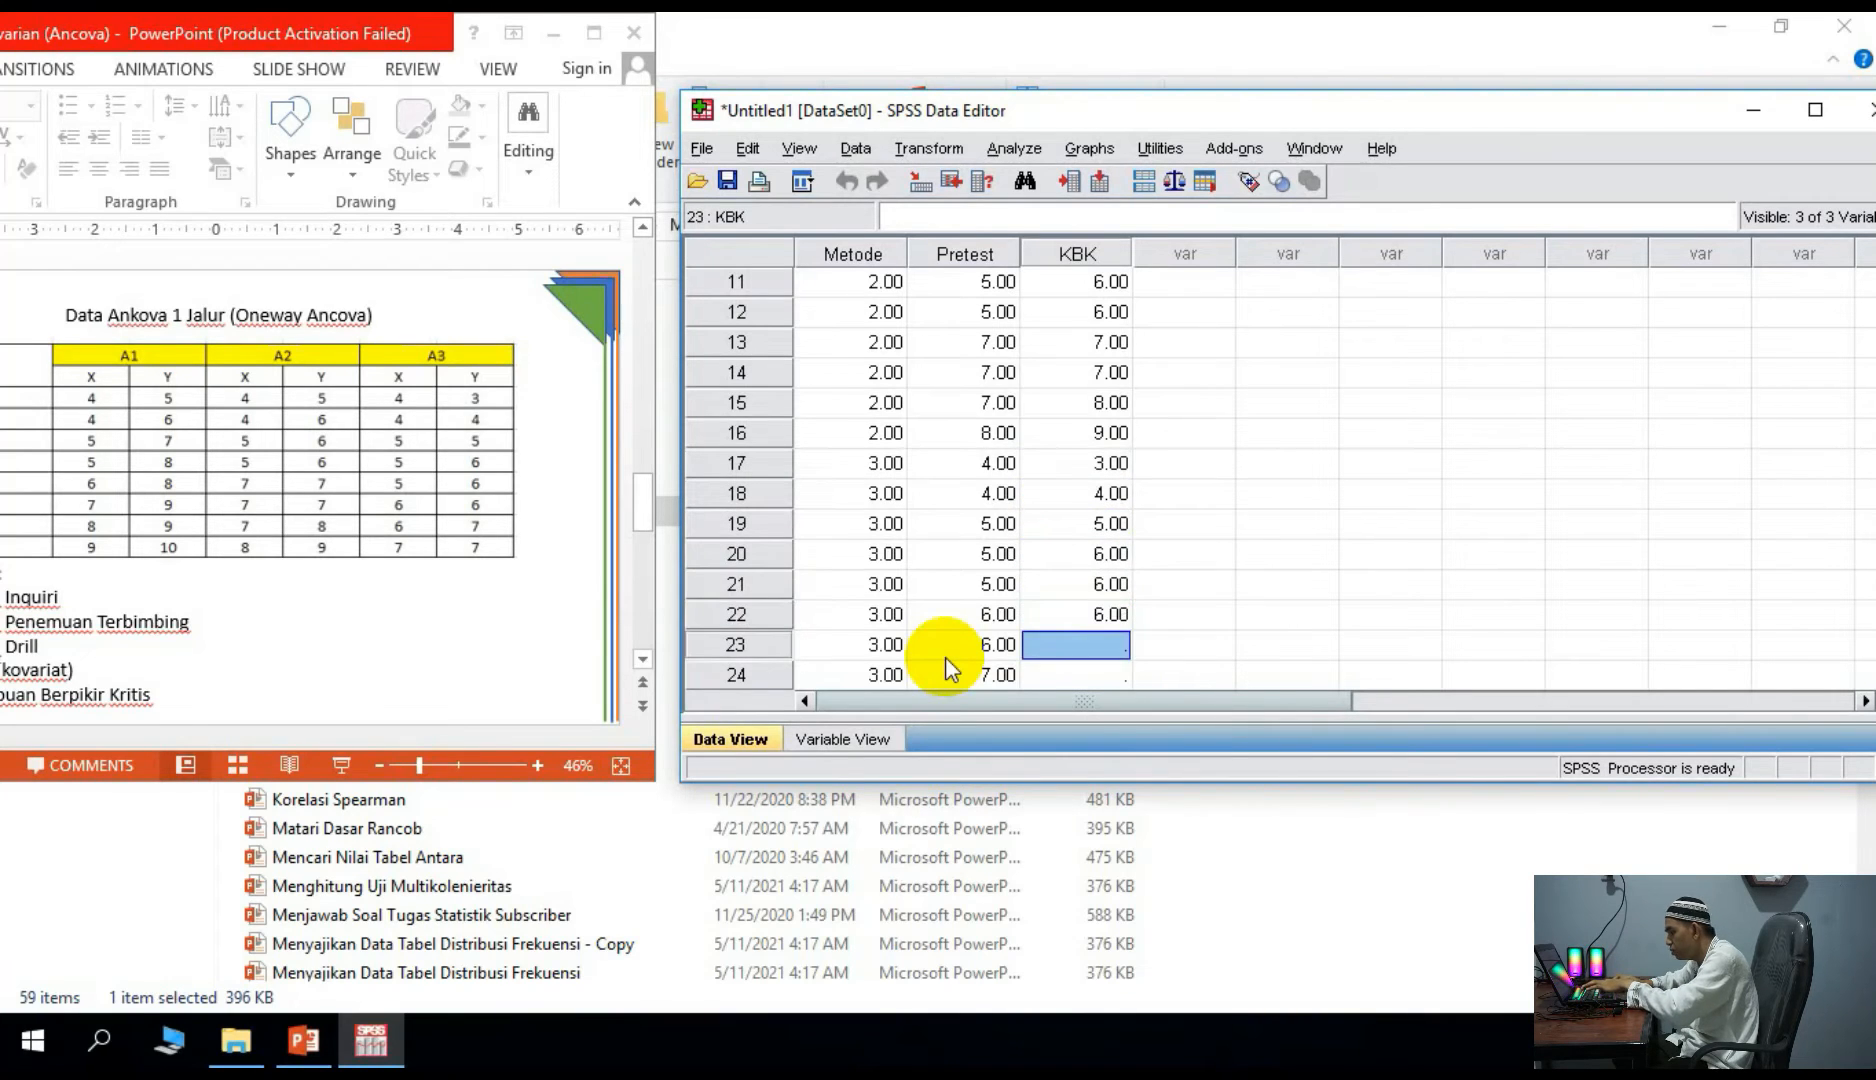
text(7)
key(Return)
text(7)
key(Return)
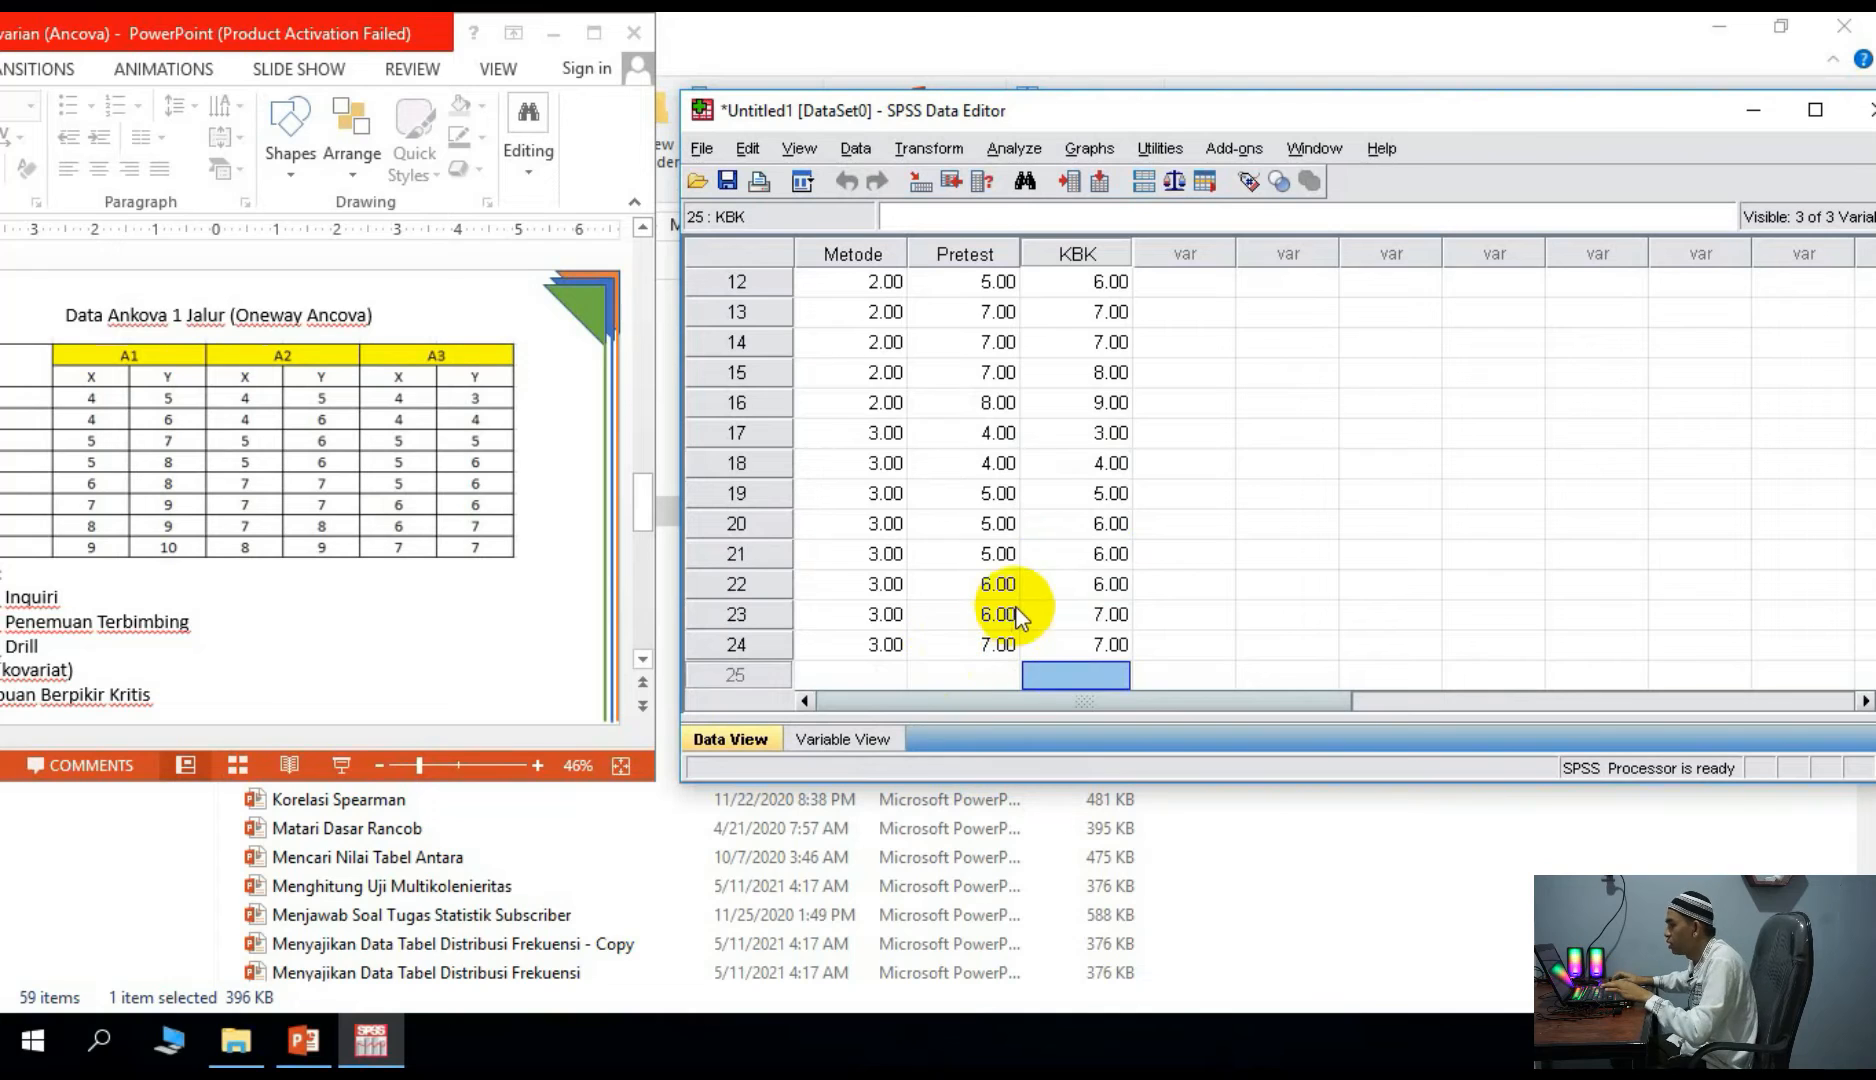
scroll(1056, 550, up, 4)
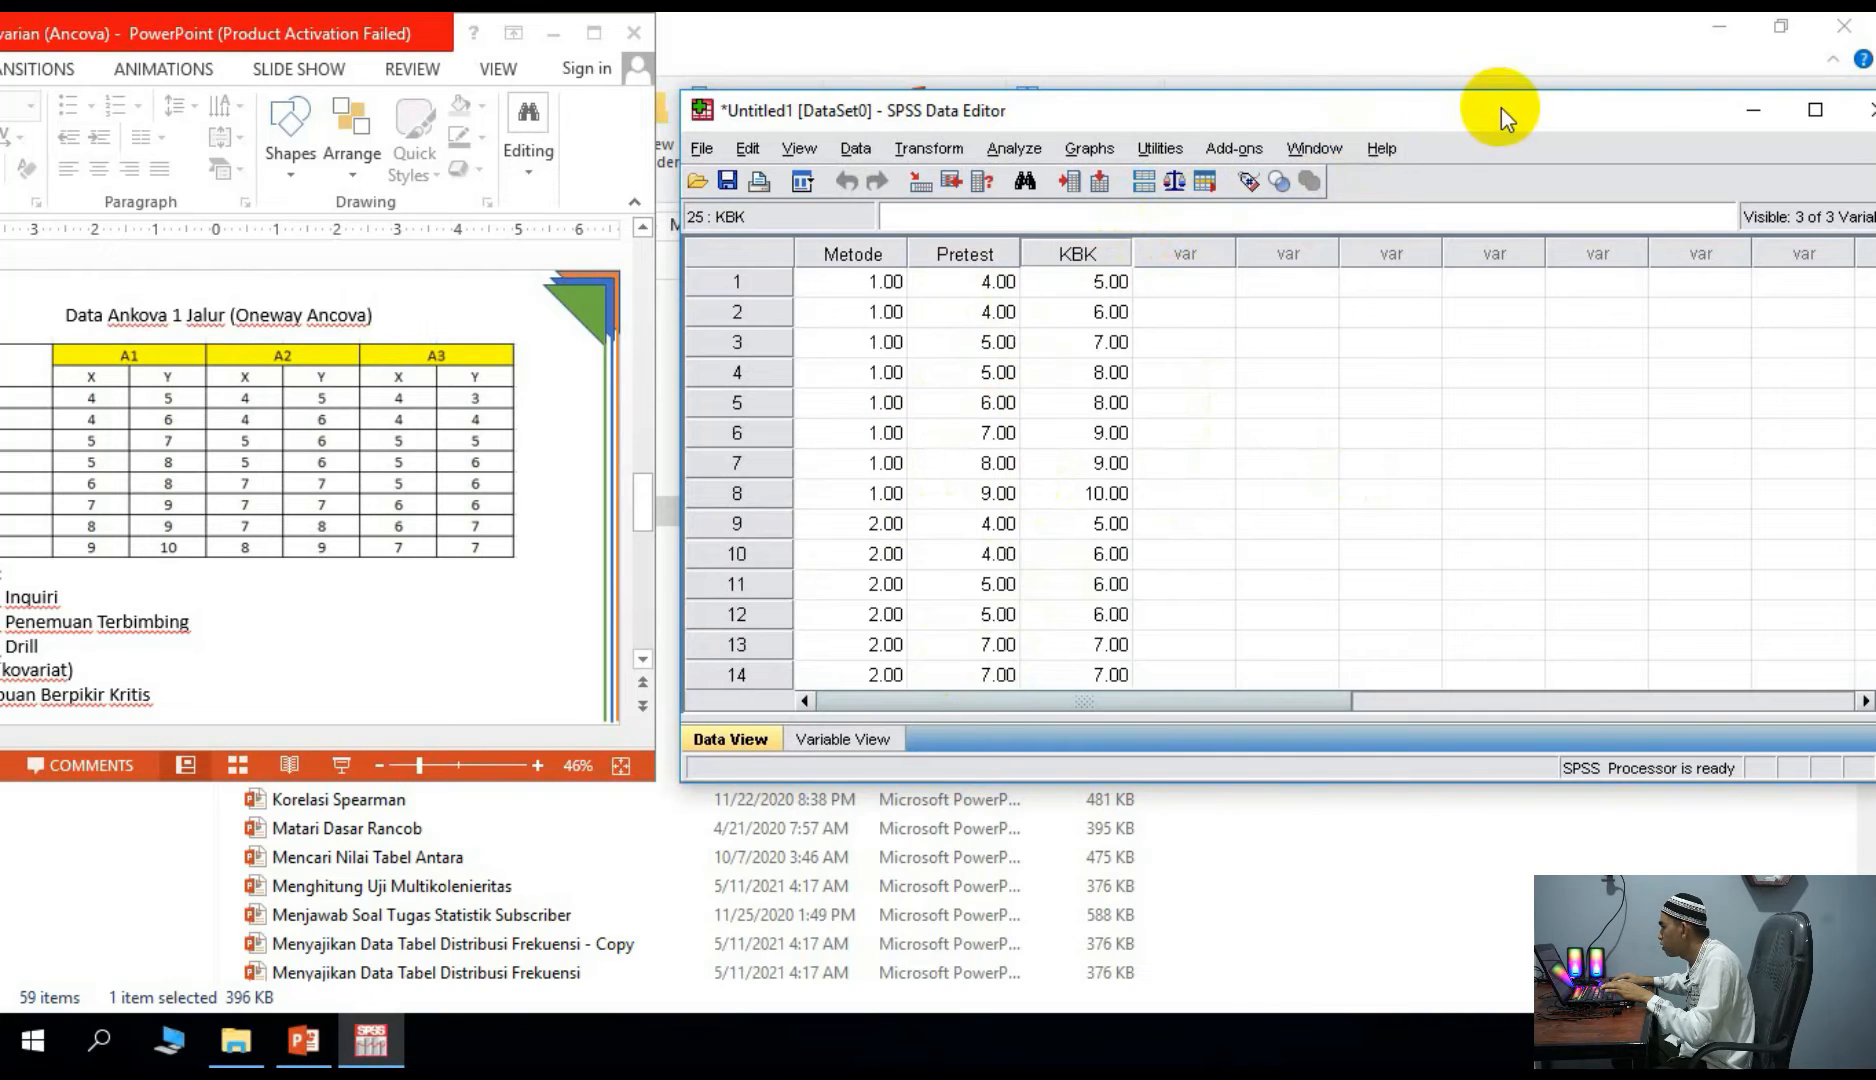
- Maximize the data editor and start a General Linear Model Univariate analysis with KBK as the dependent variable
drag(1735, 116, 1685, 97)
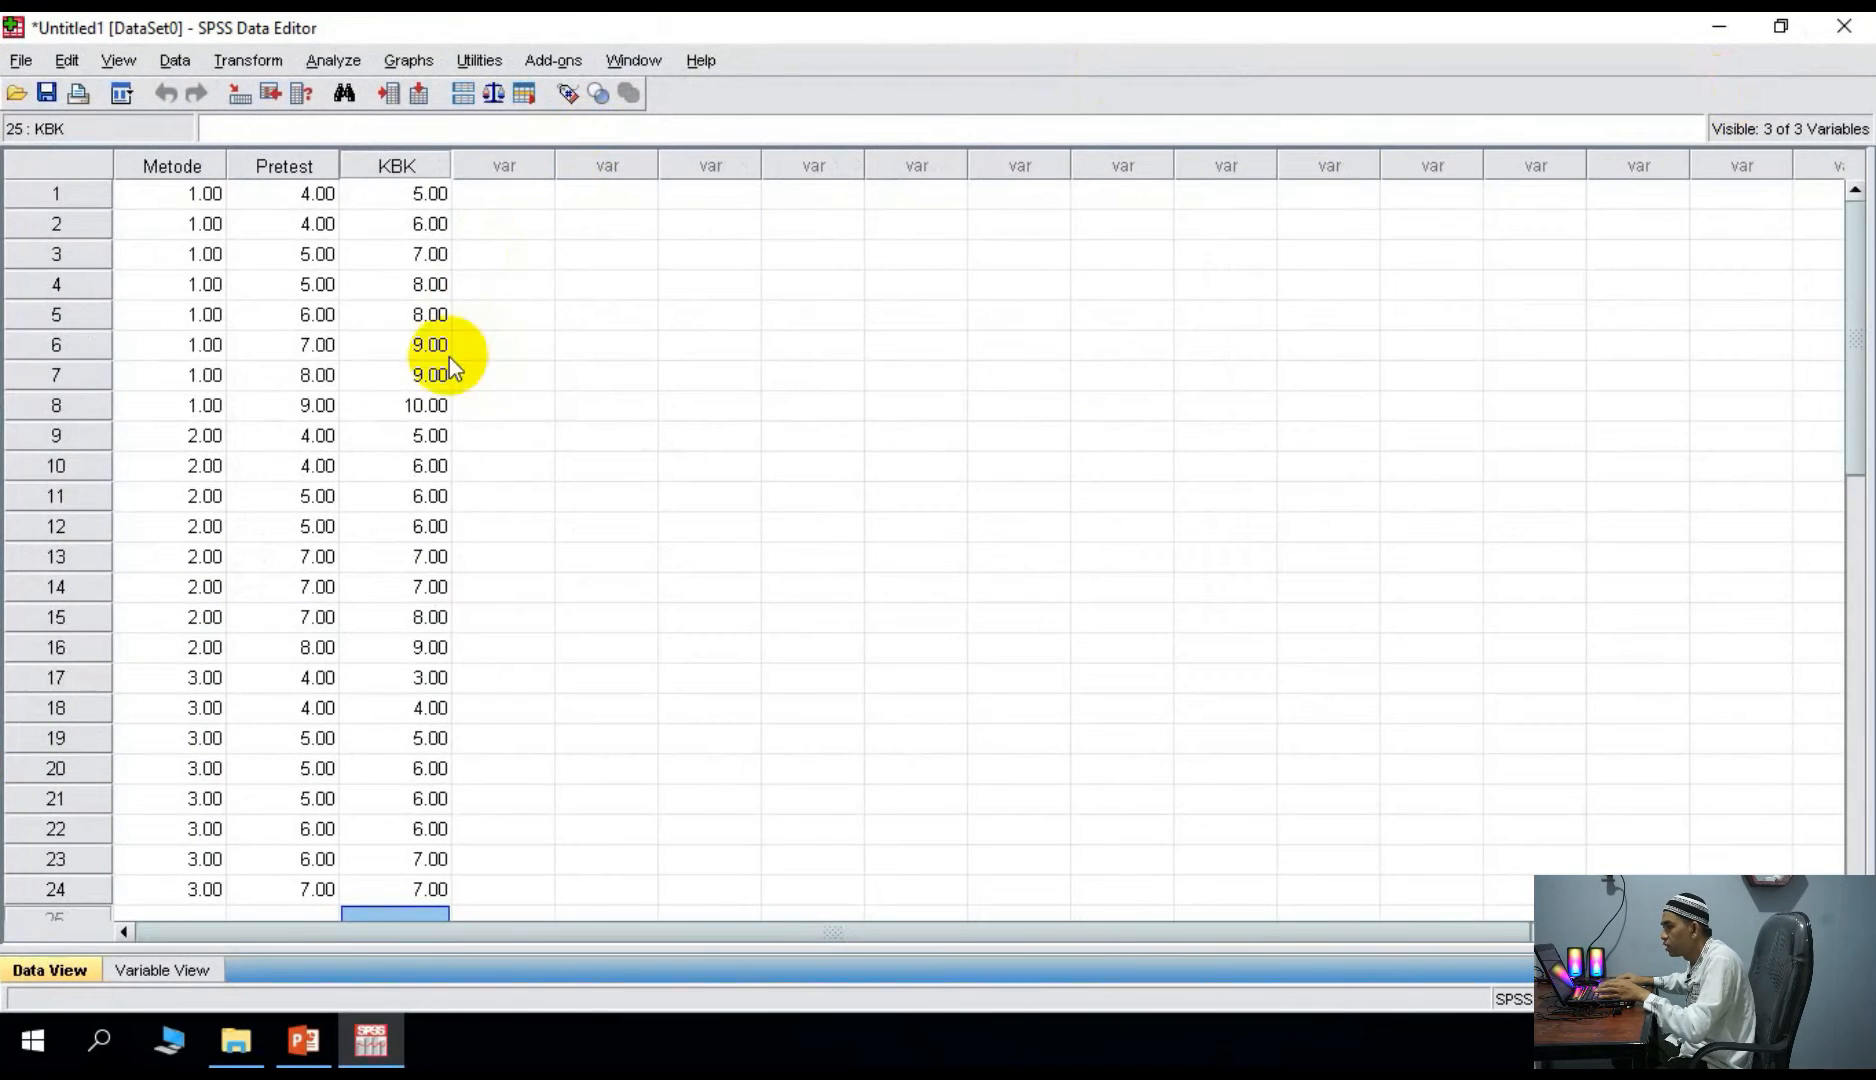
click(332, 64)
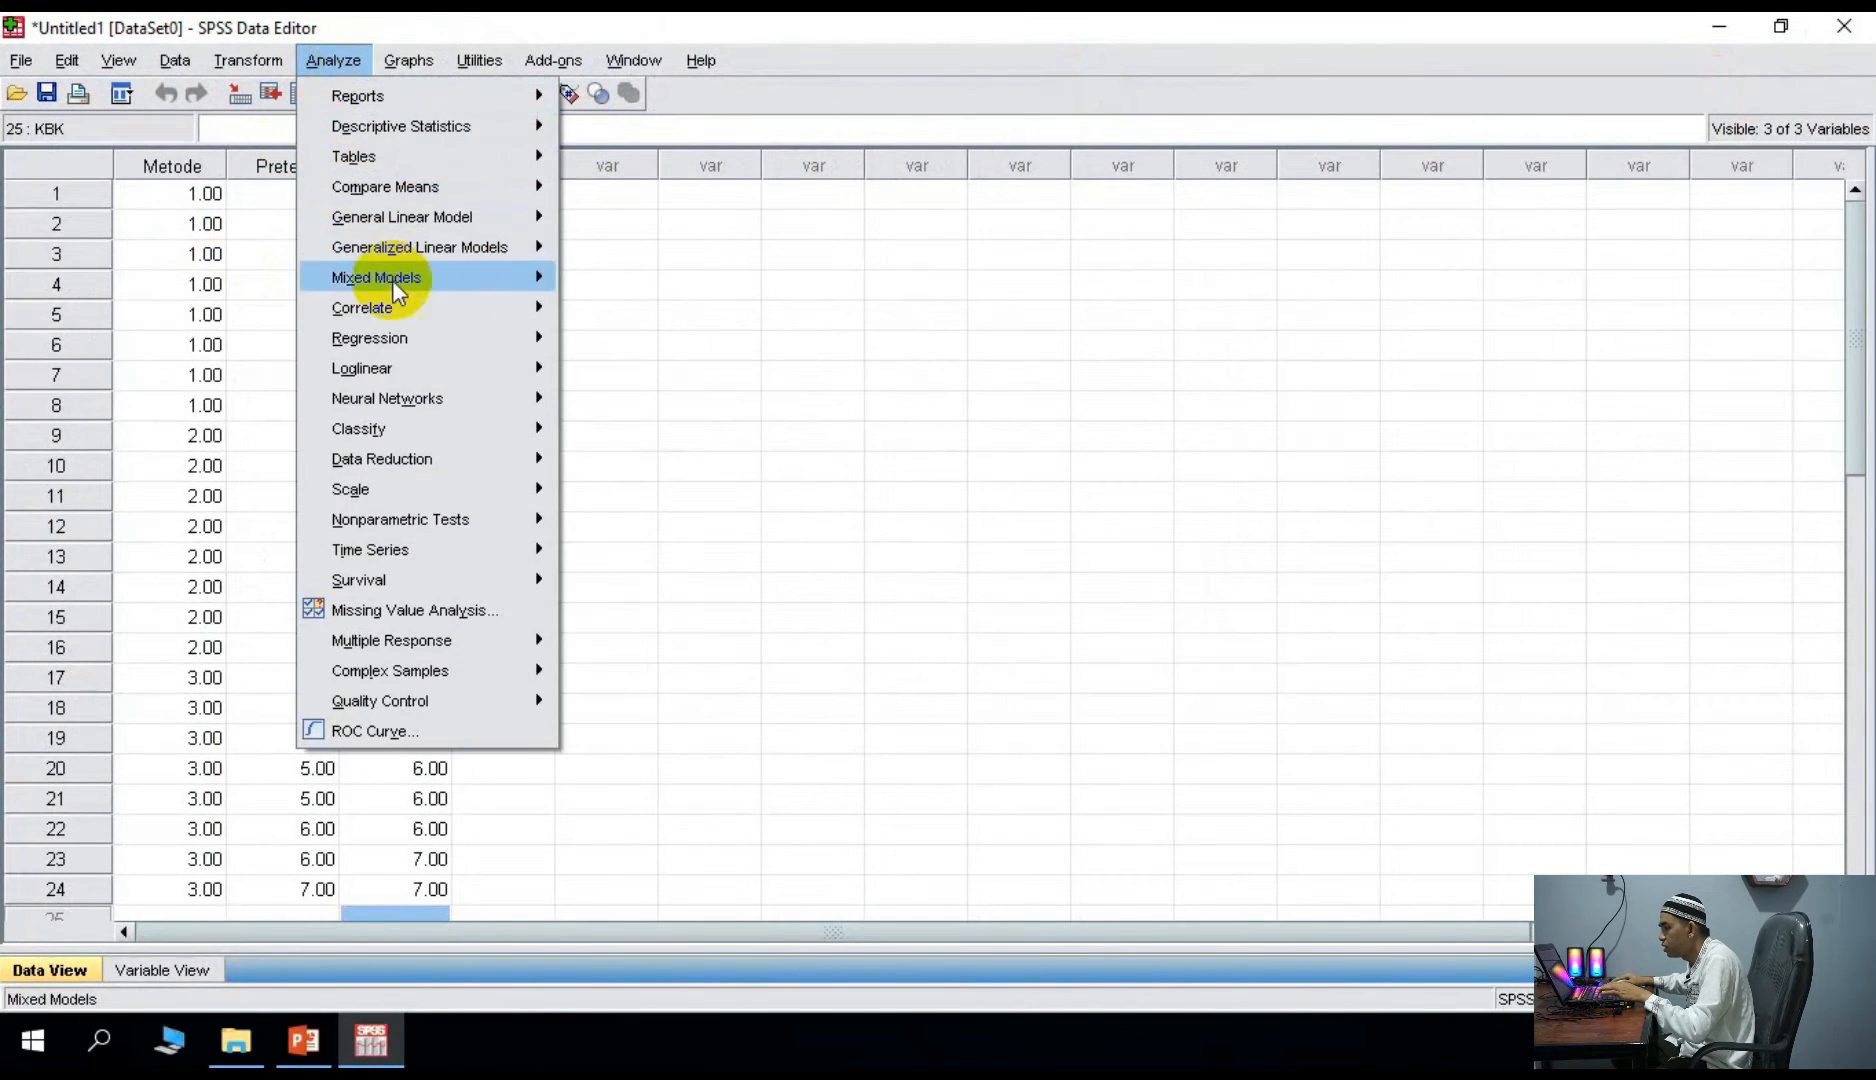
mouse_move(440, 215)
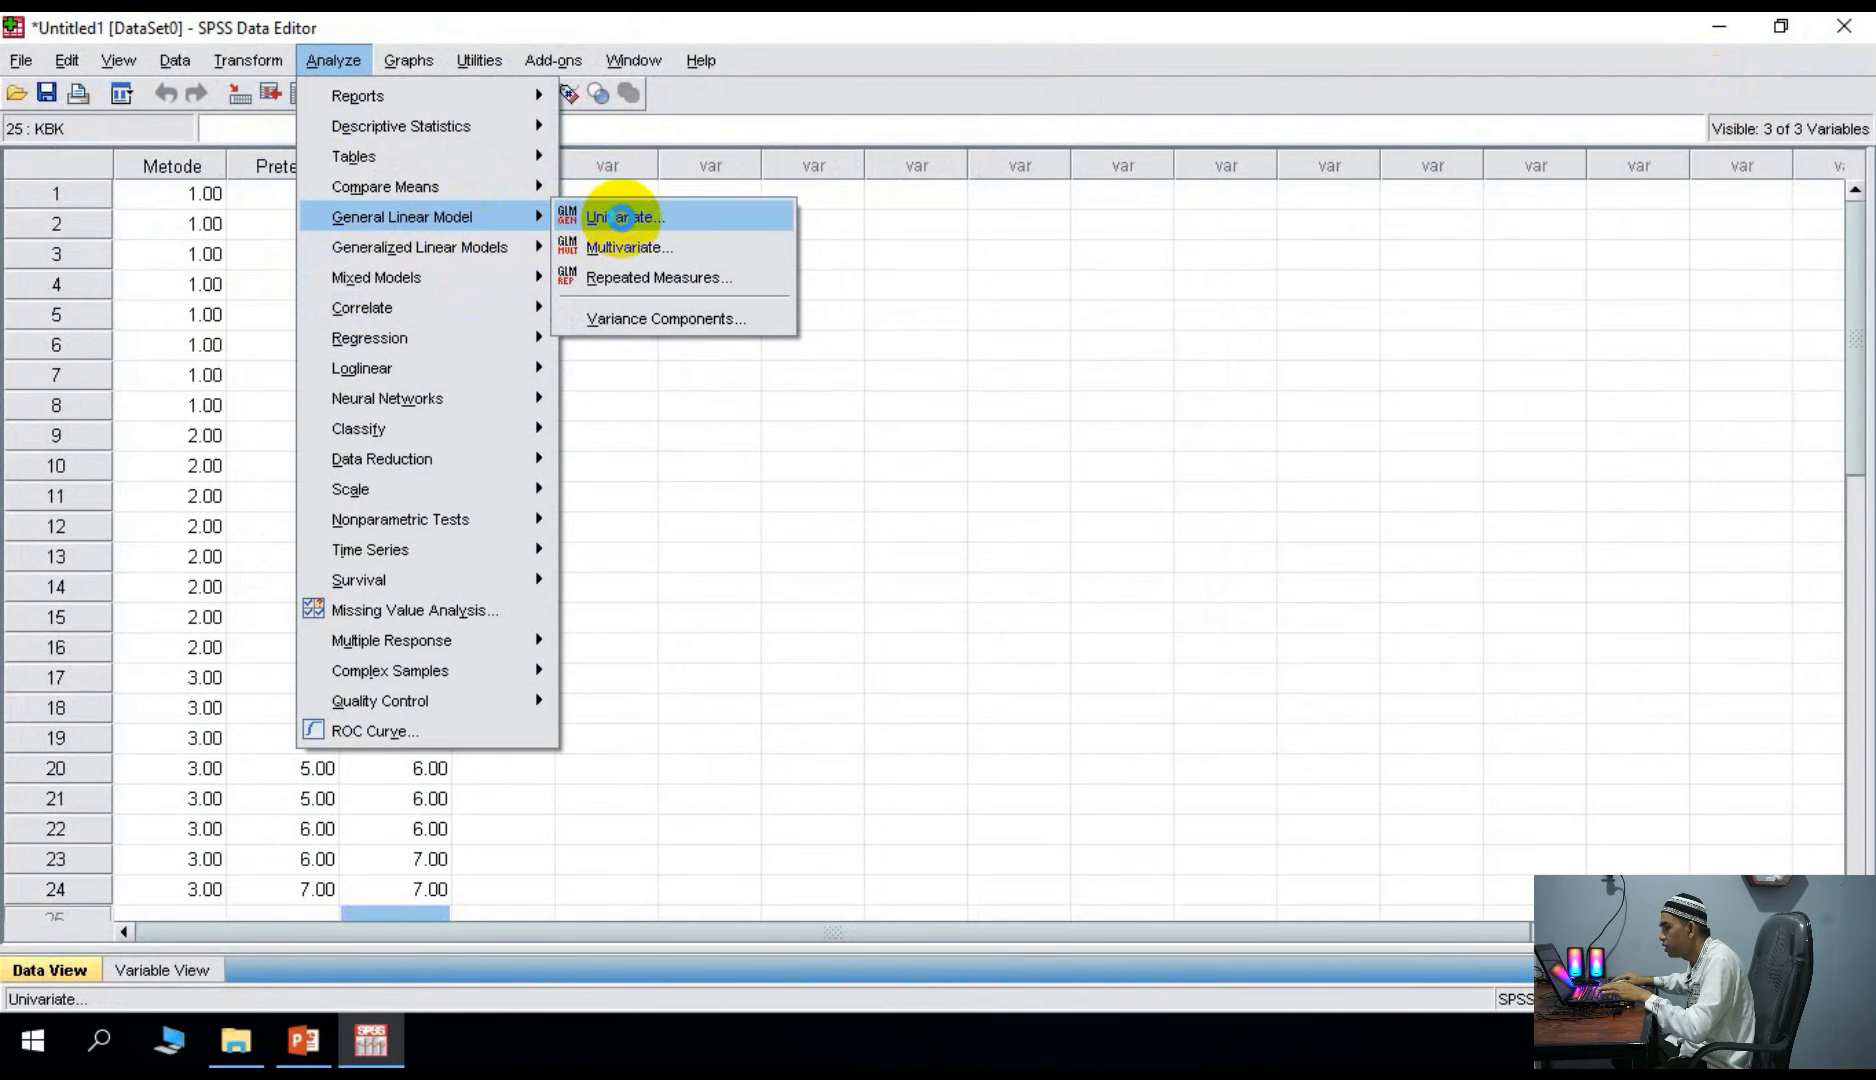
click(621, 217)
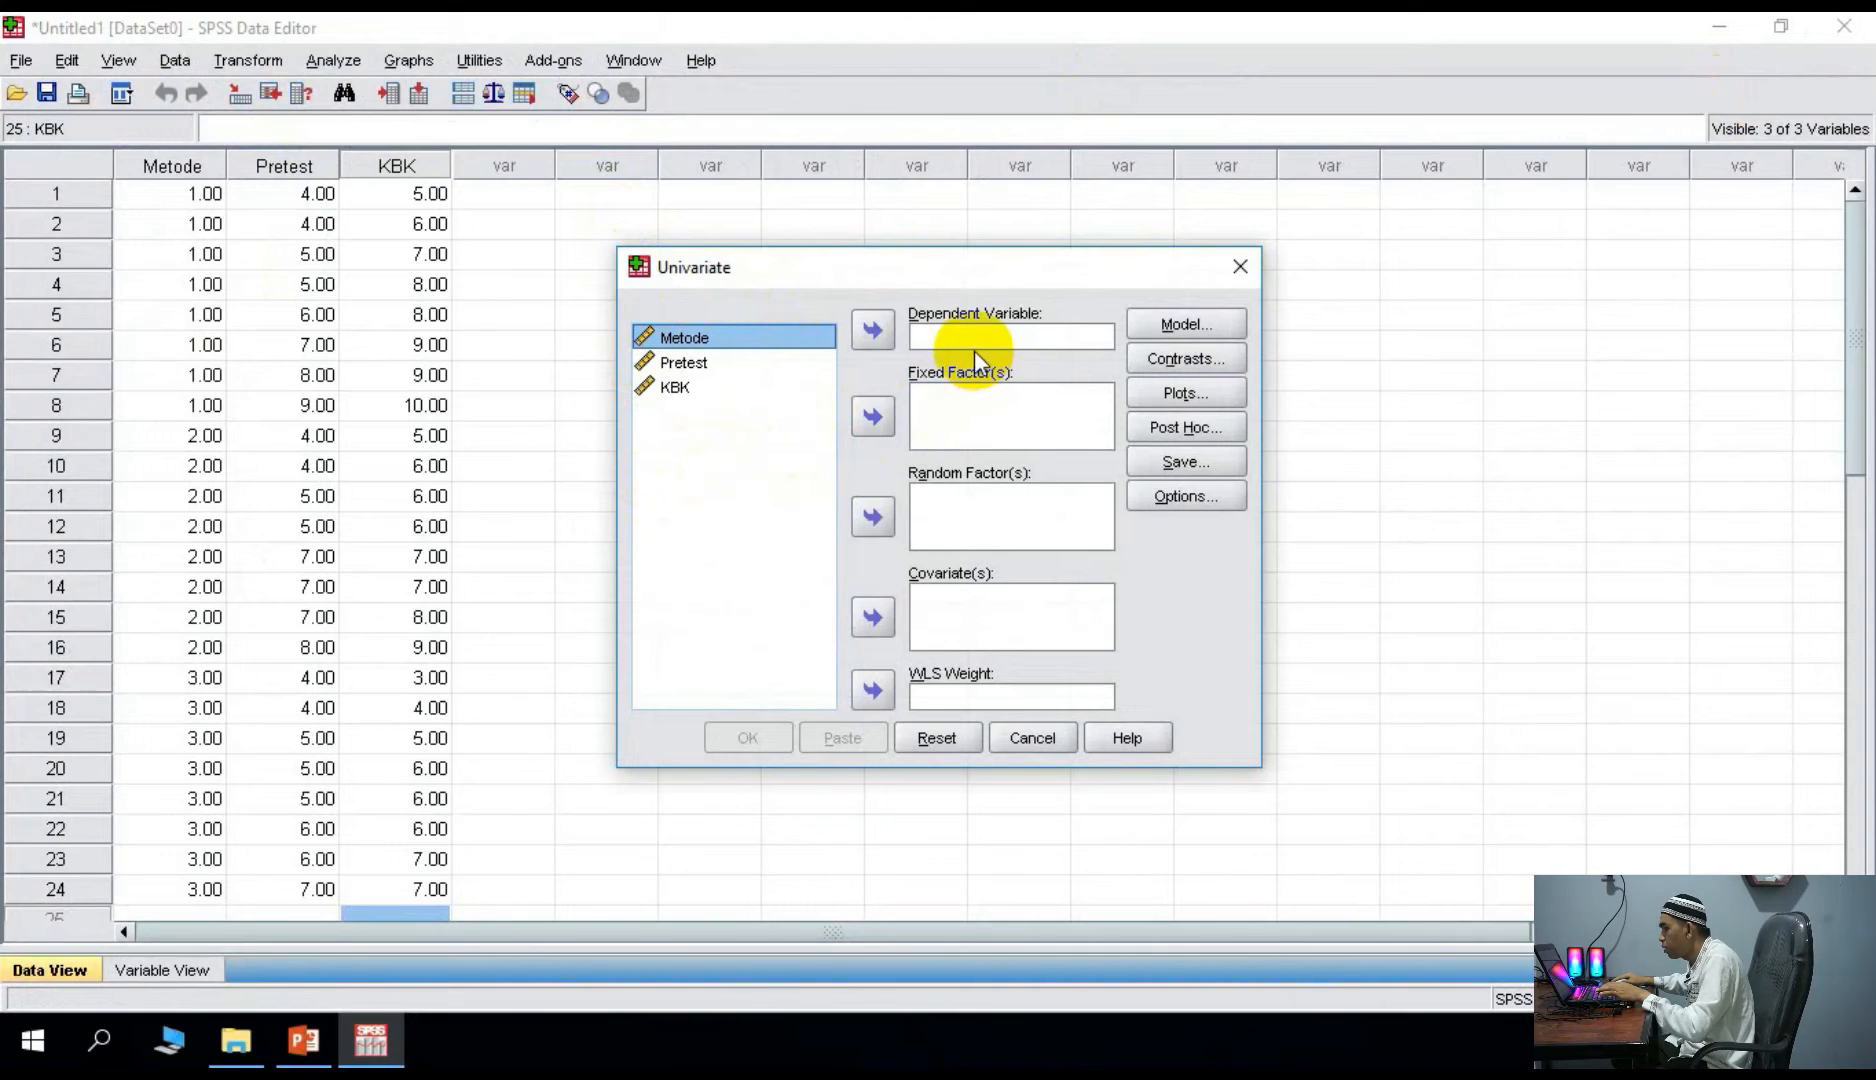
click(682, 388)
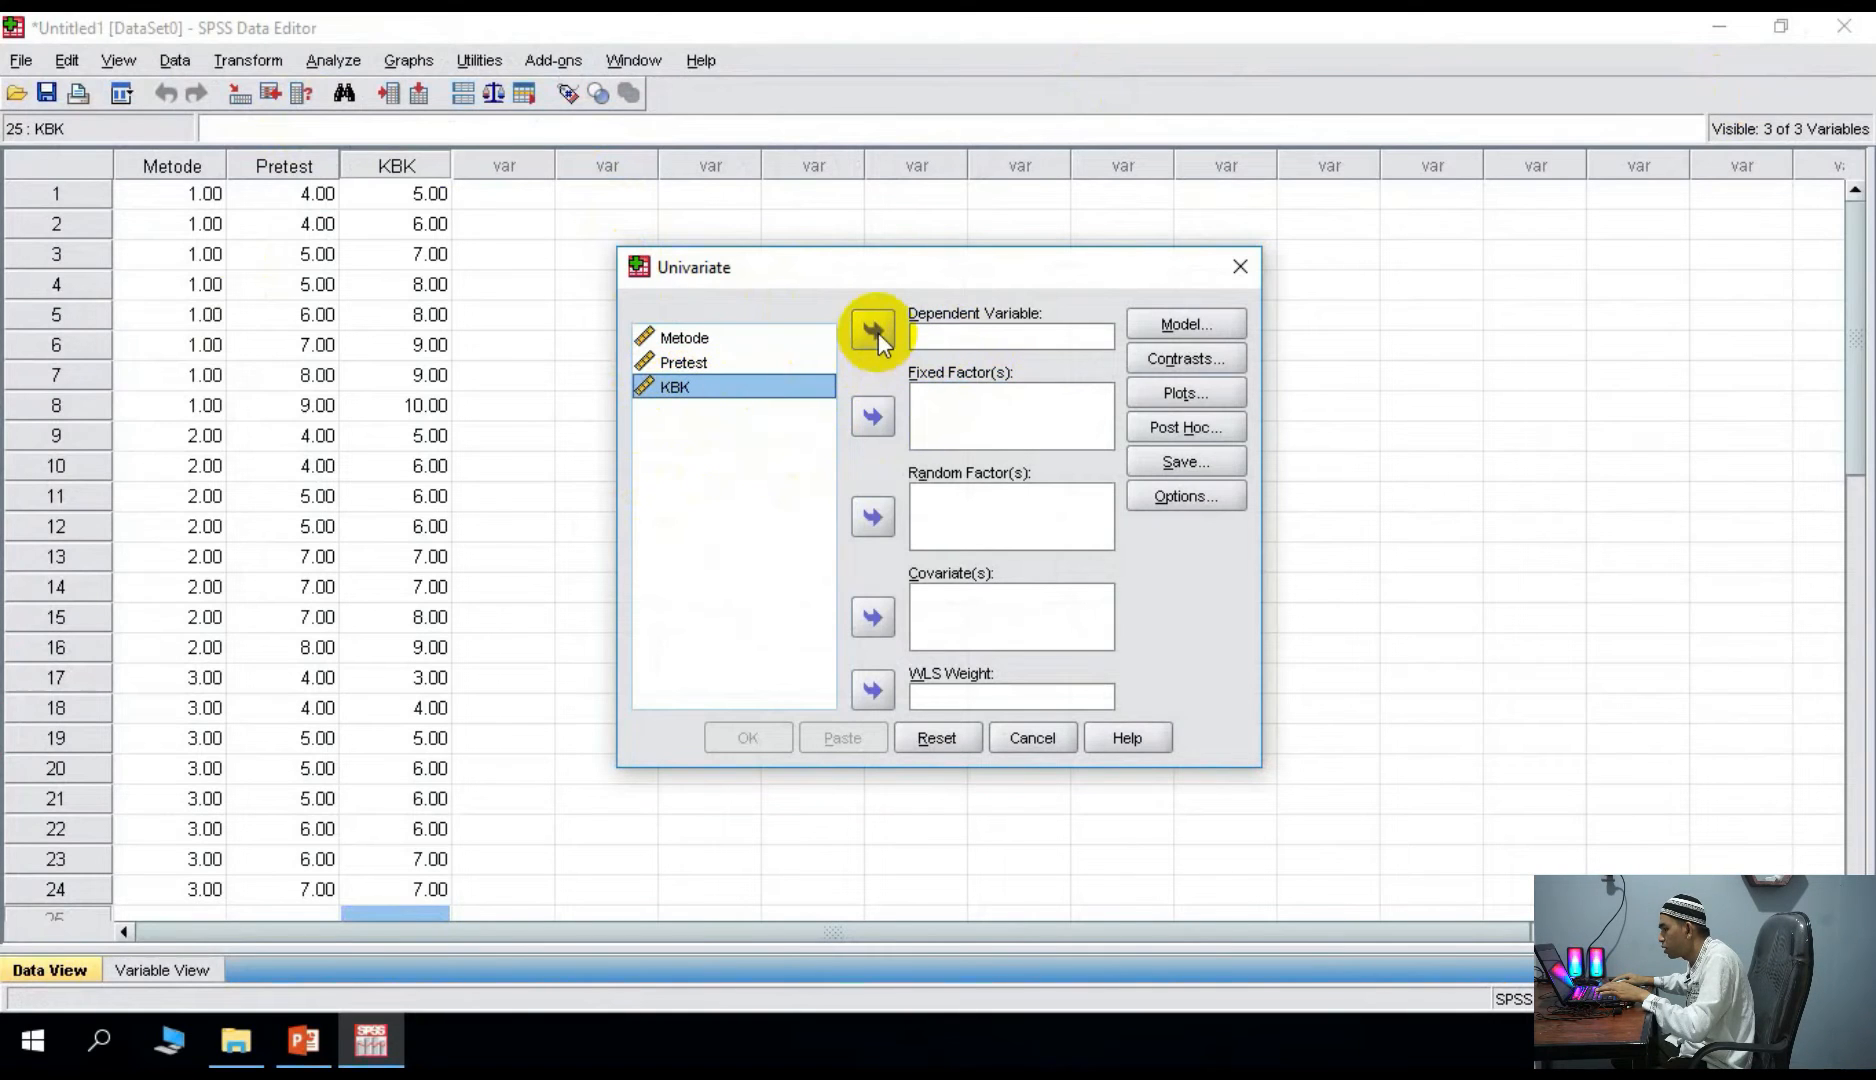
click(874, 331)
- Assign Metode as the fixed factor and Pretest as the covariate, and run the Univariate analysis
click(708, 338)
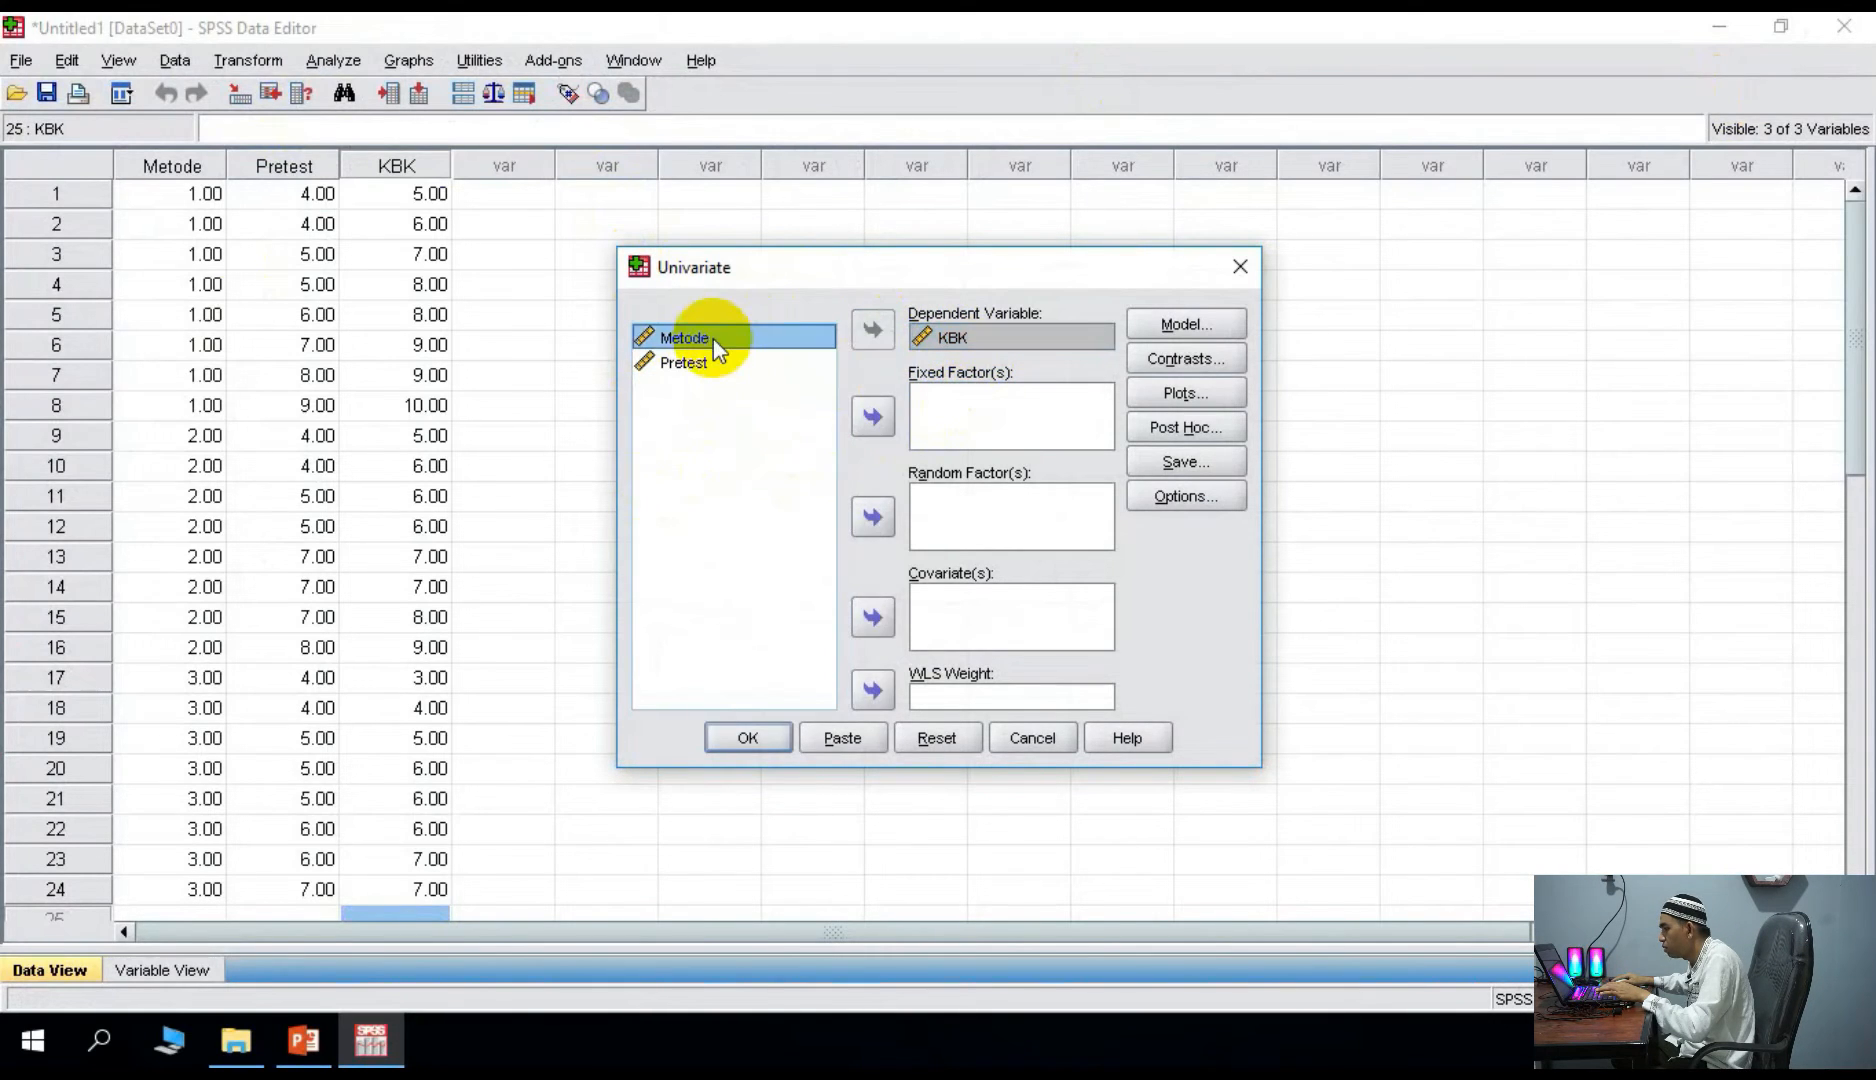
click(873, 416)
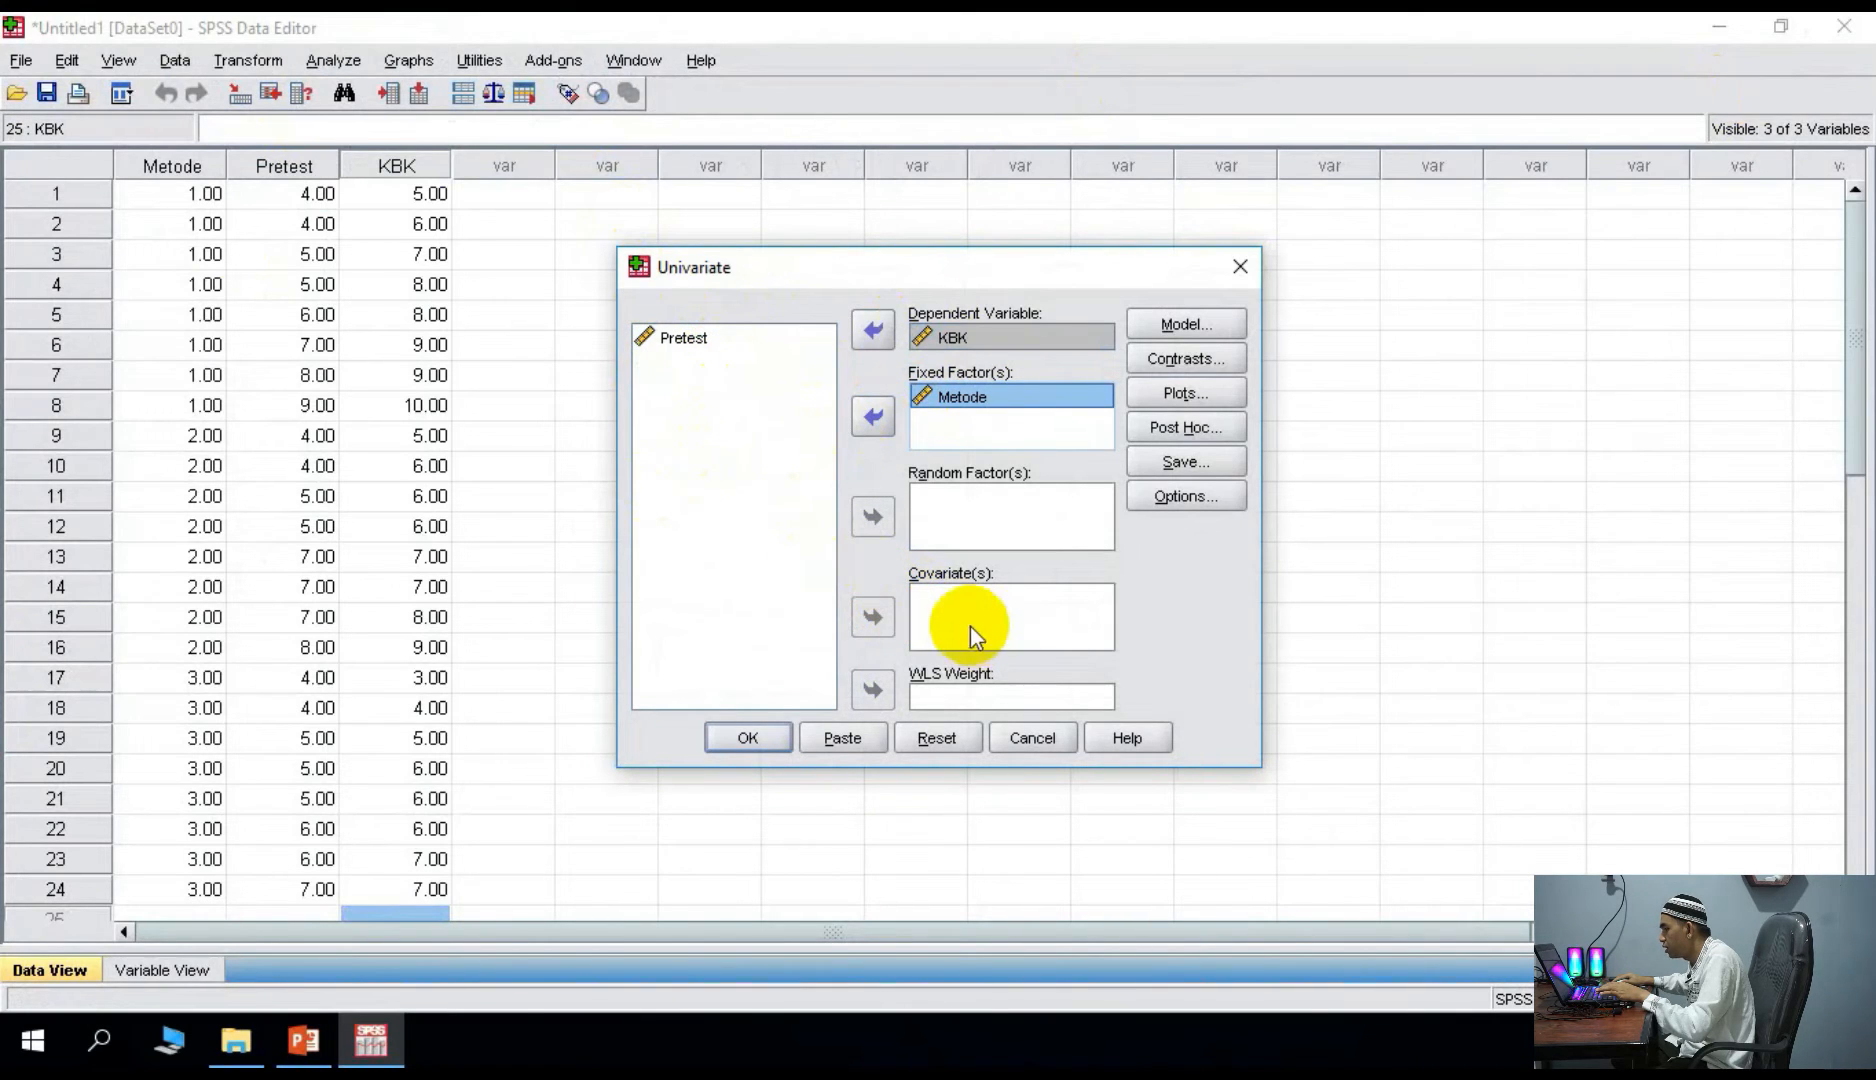
click(709, 345)
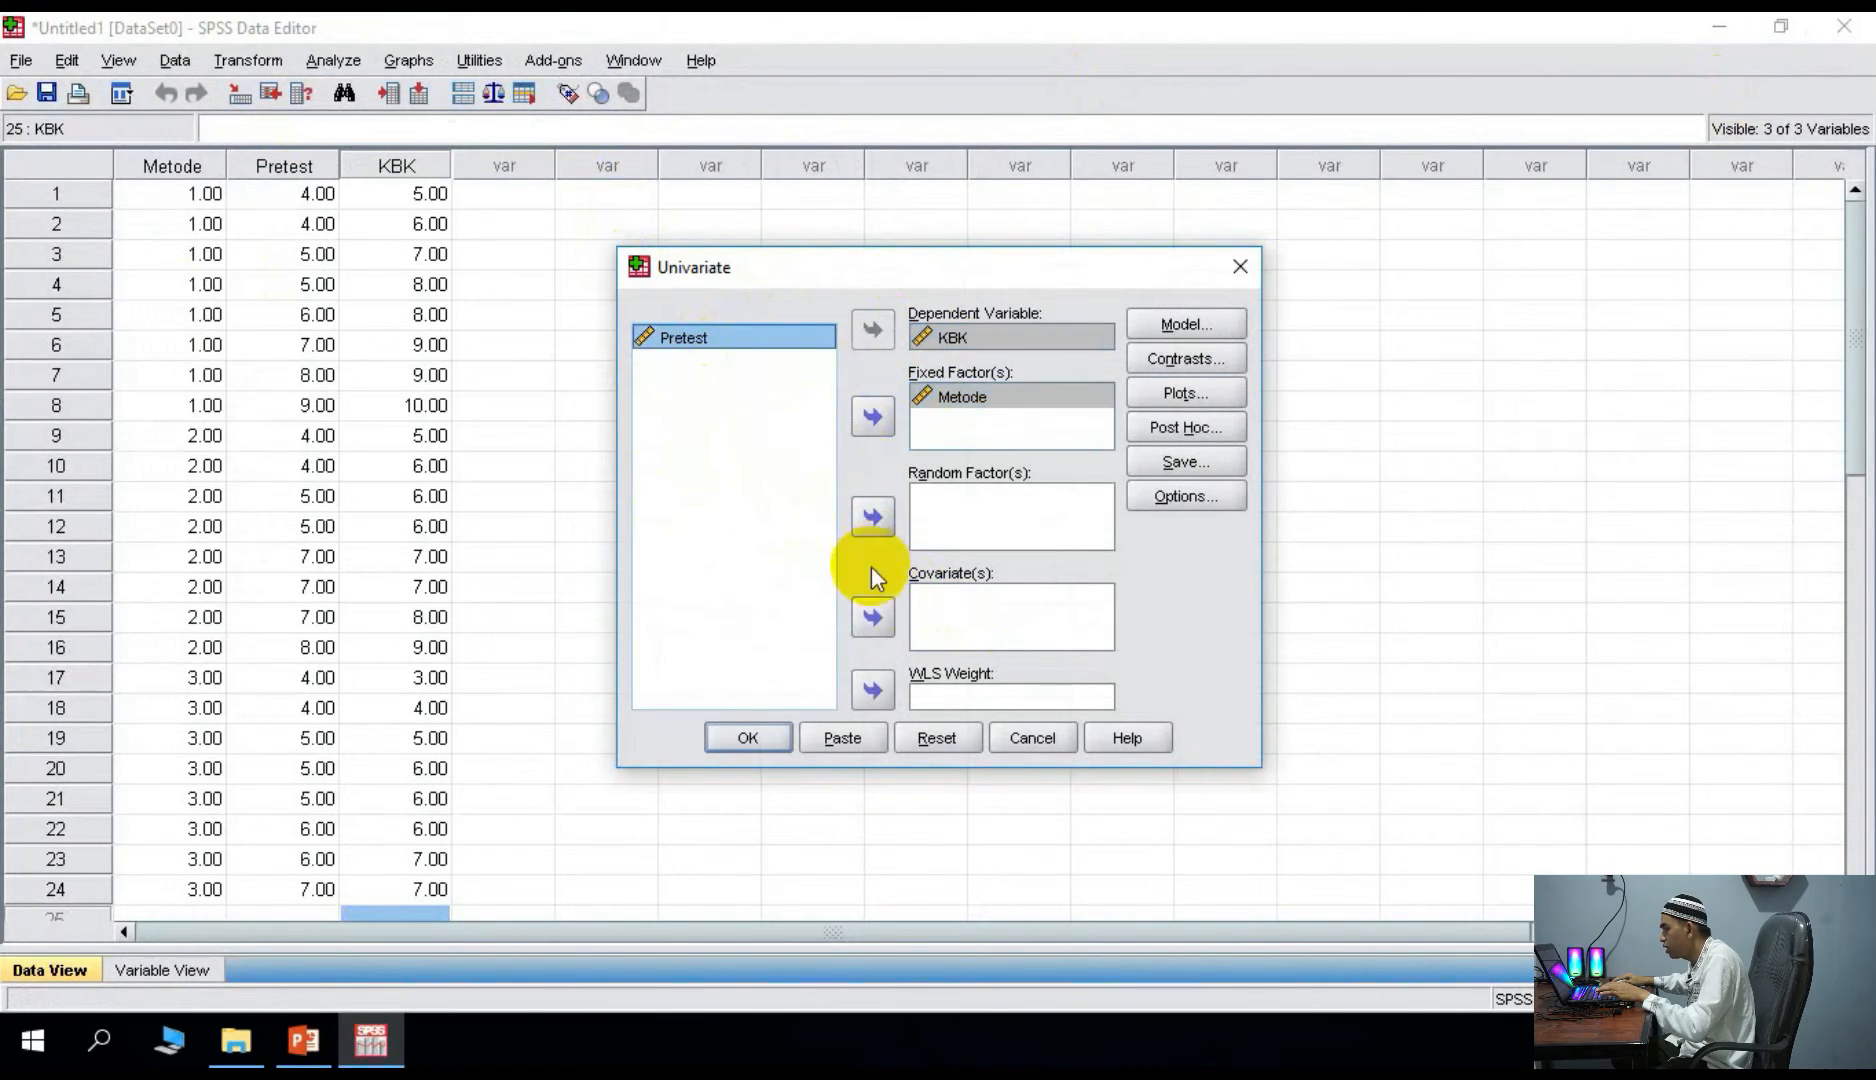
click(873, 617)
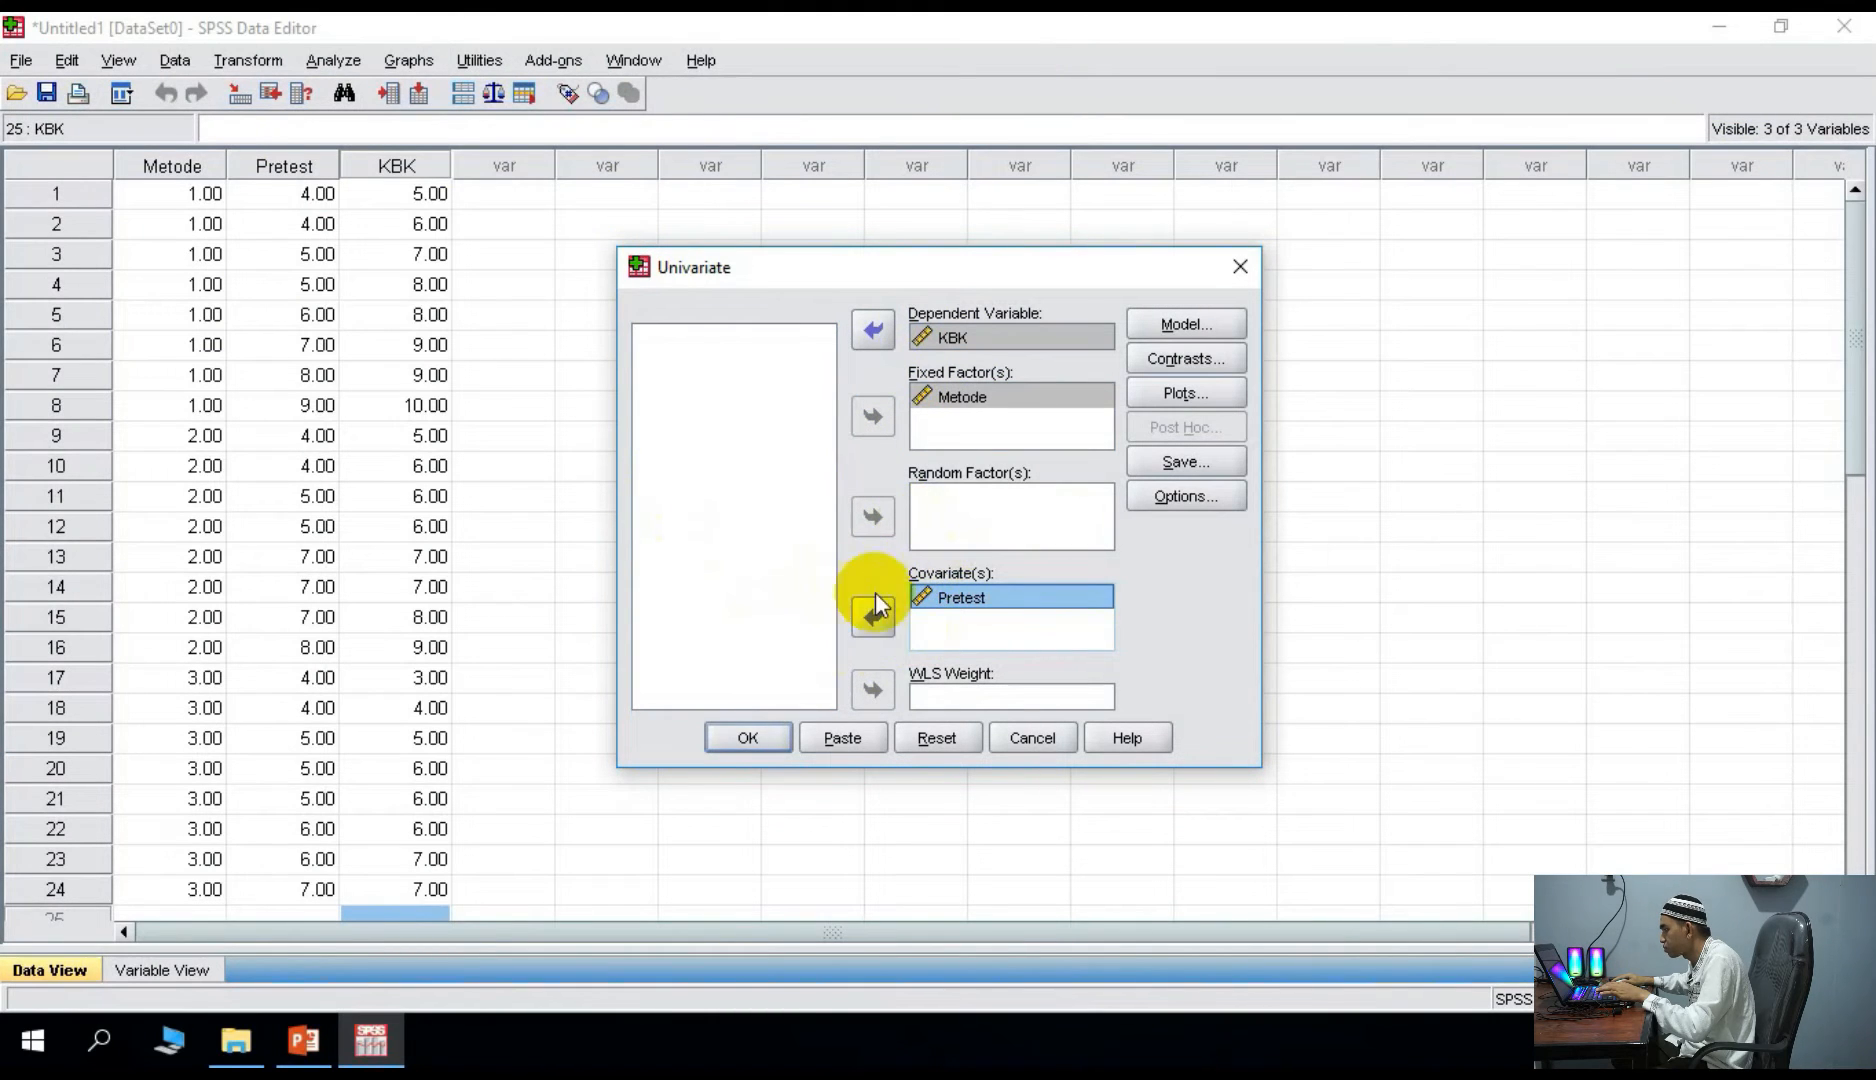
click(755, 740)
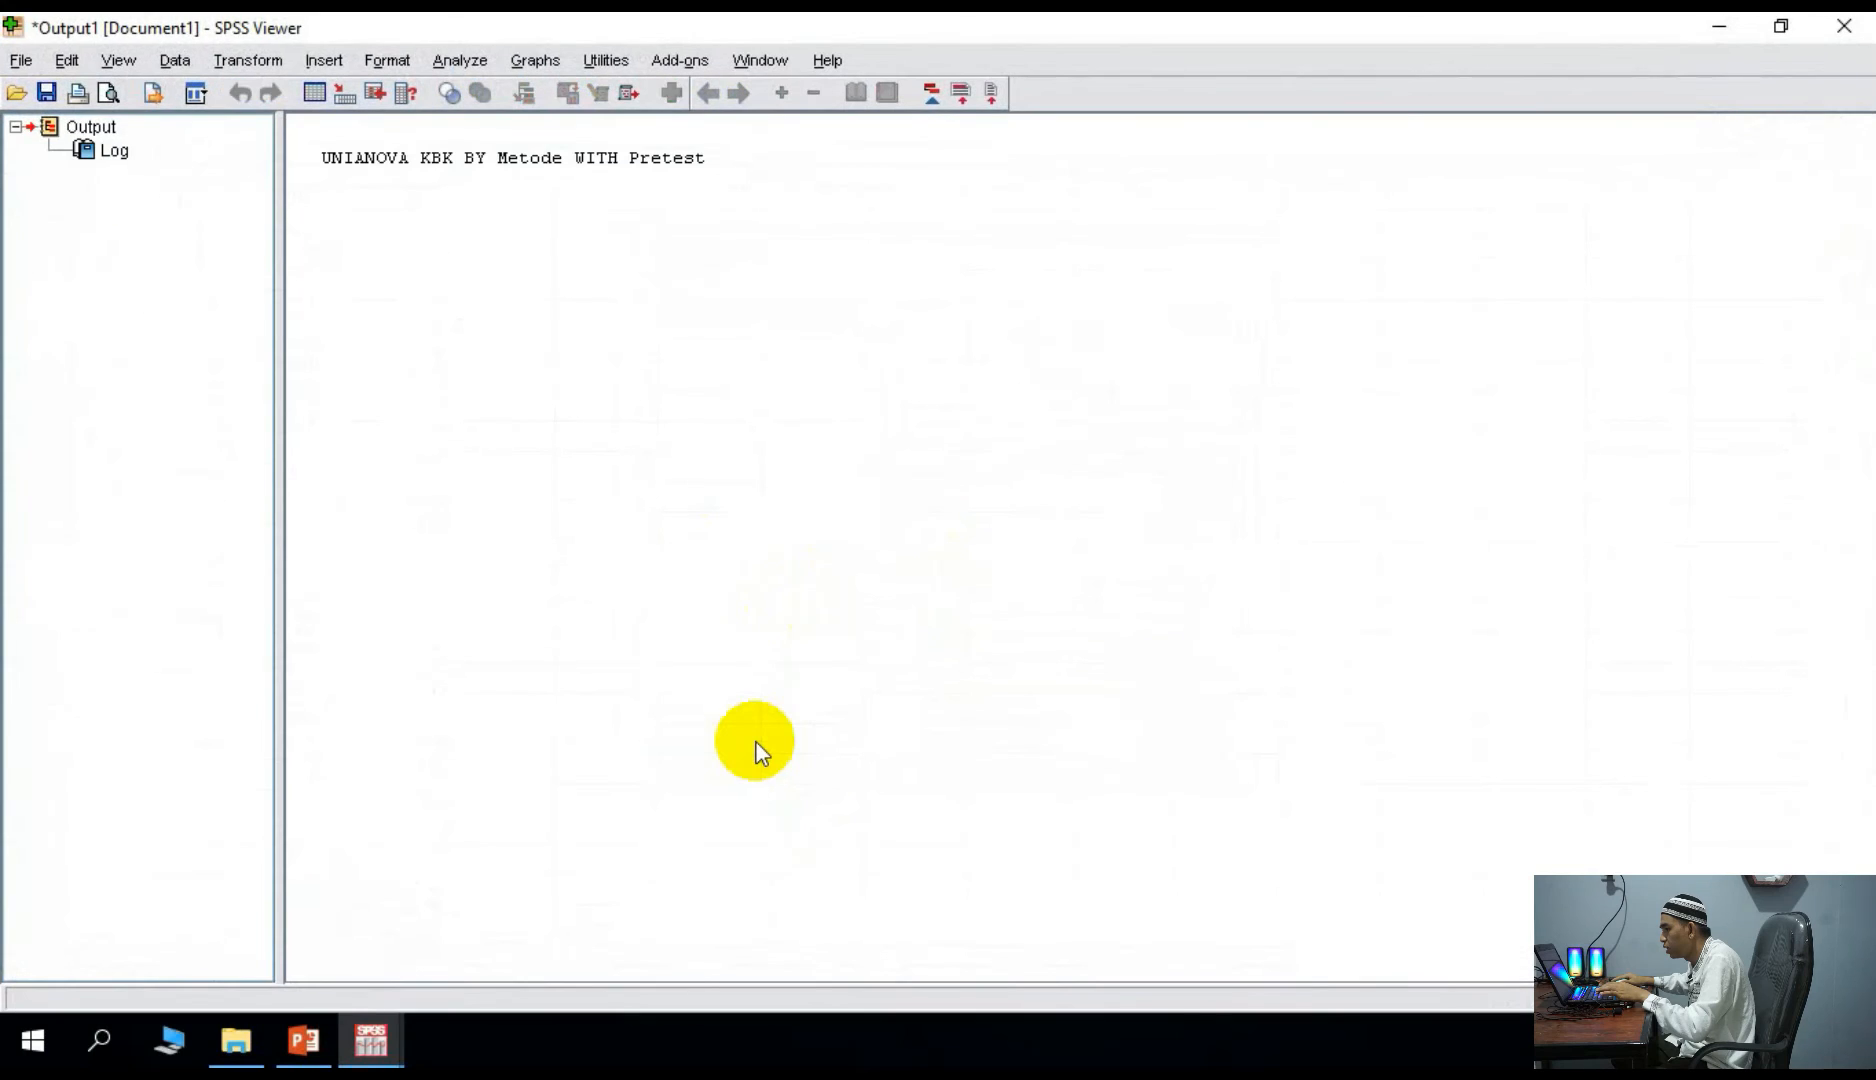